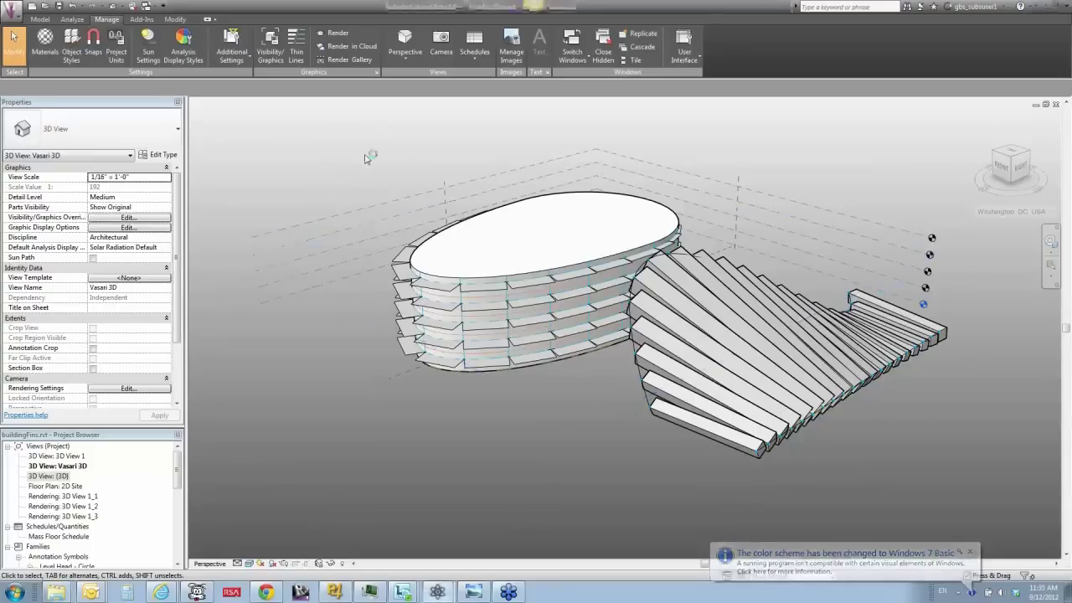
Orbit down to a low angle and select the twisting fin mass beside the oval building
mouse_move(366, 158)
shift+middle_down()
mouse_move(355, 220)
mouse_move(502, 377)
shift+middle_up()
mouse_move(555, 413)
middle_down()
mouse_move(483, 414)
mouse_move(527, 409)
middle_up()
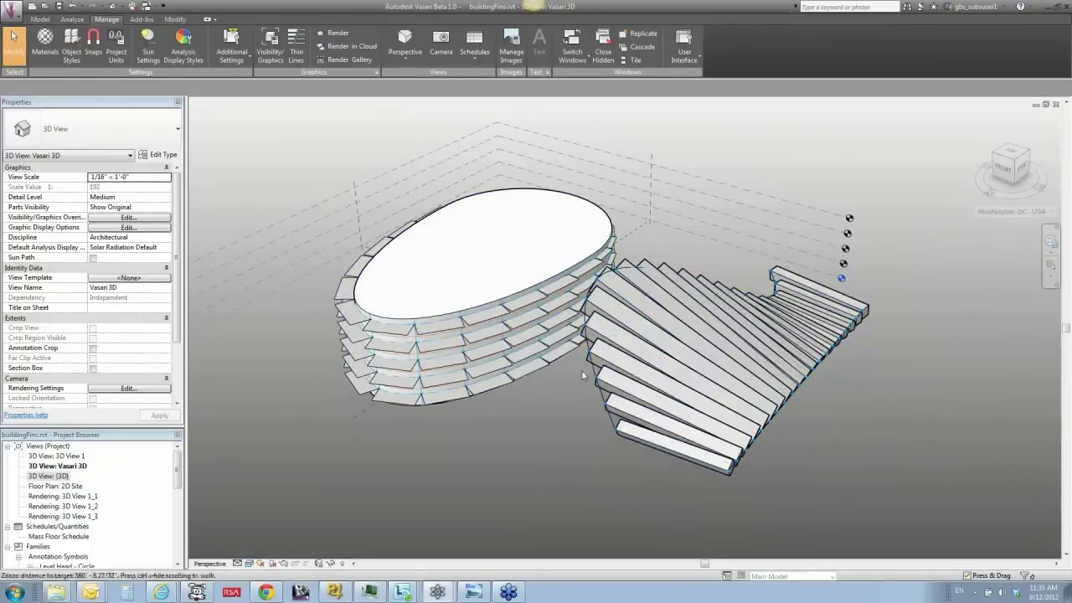
scroll(584, 376, up, 2)
scroll(584, 376, up, 3)
scroll(579, 373, down, 2)
scroll(571, 381, down, 2)
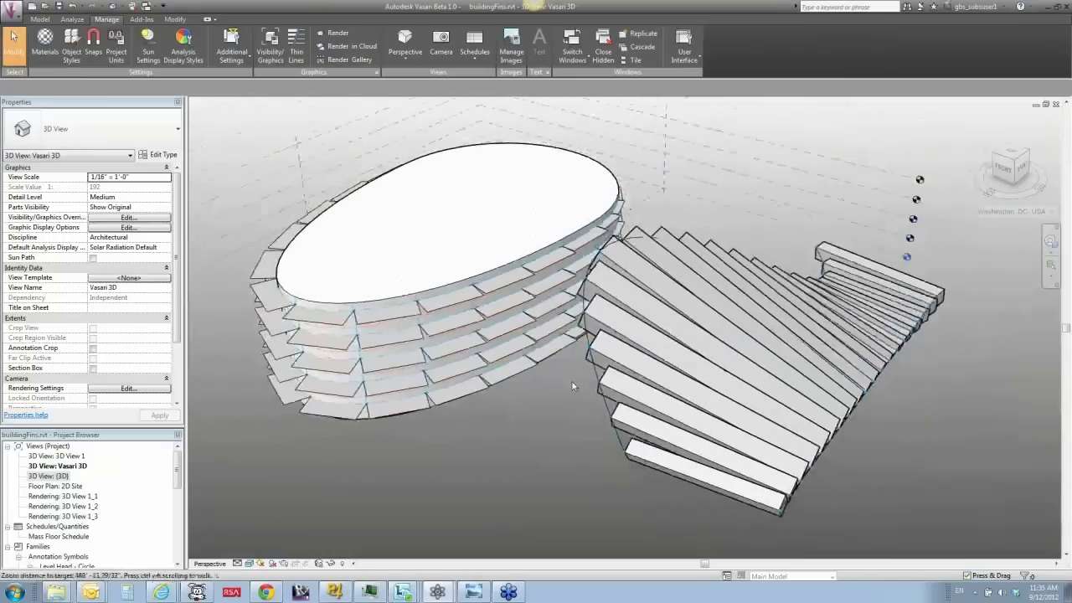
shift+middle_drag(574, 407, 560, 425)
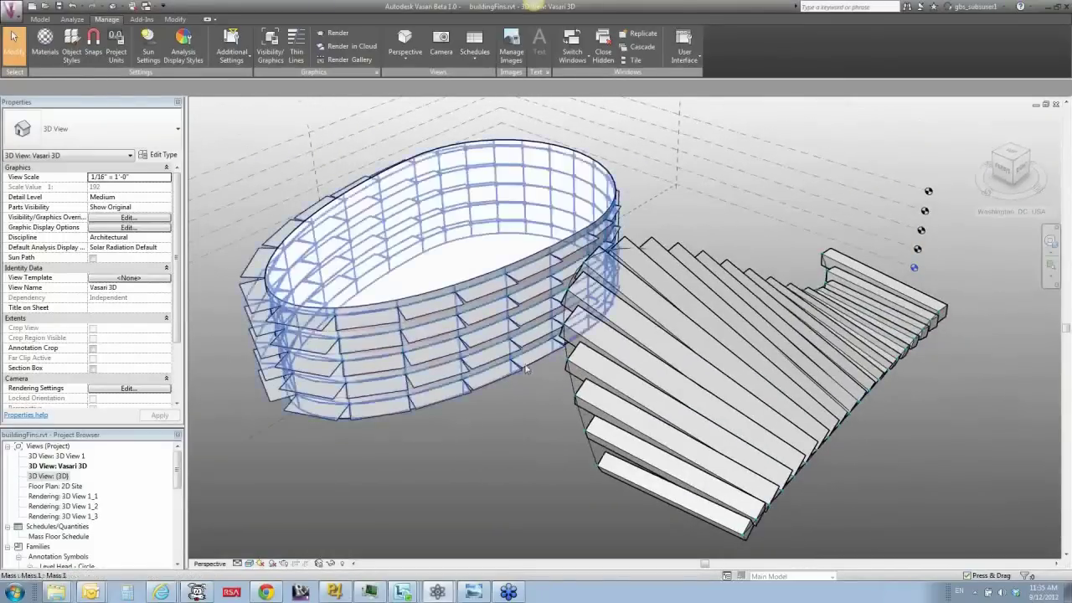
mouse_move(524, 412)
shift+middle_down()
mouse_move(560, 408)
mouse_move(504, 400)
shift+middle_up()
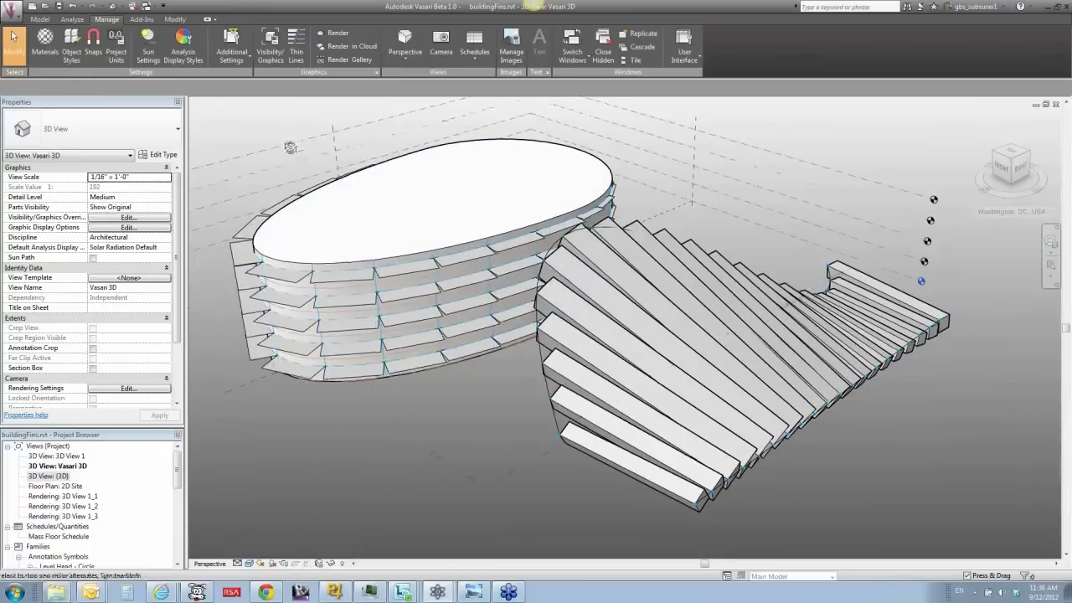
shift+middle_drag(289, 137, 273, 301)
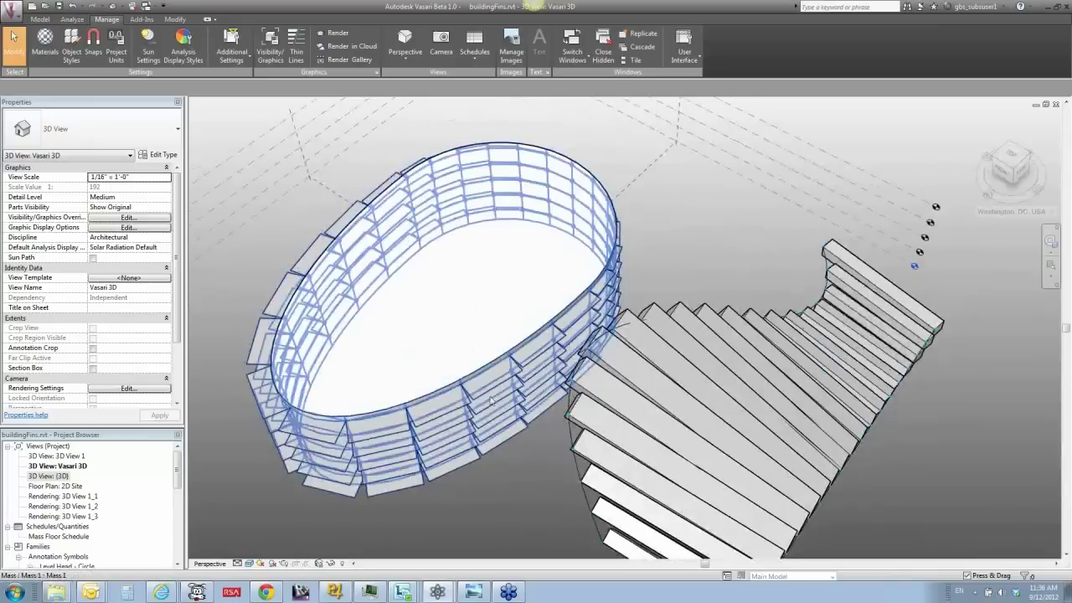
shift+middle_drag(463, 526, 461, 447)
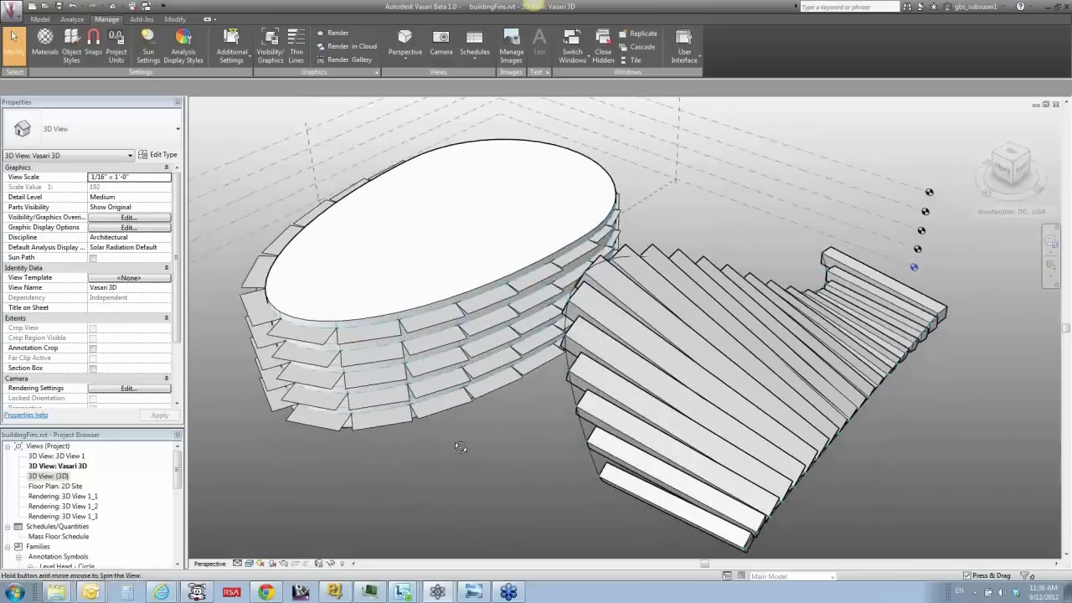
shift+middle_drag(460, 448, 461, 432)
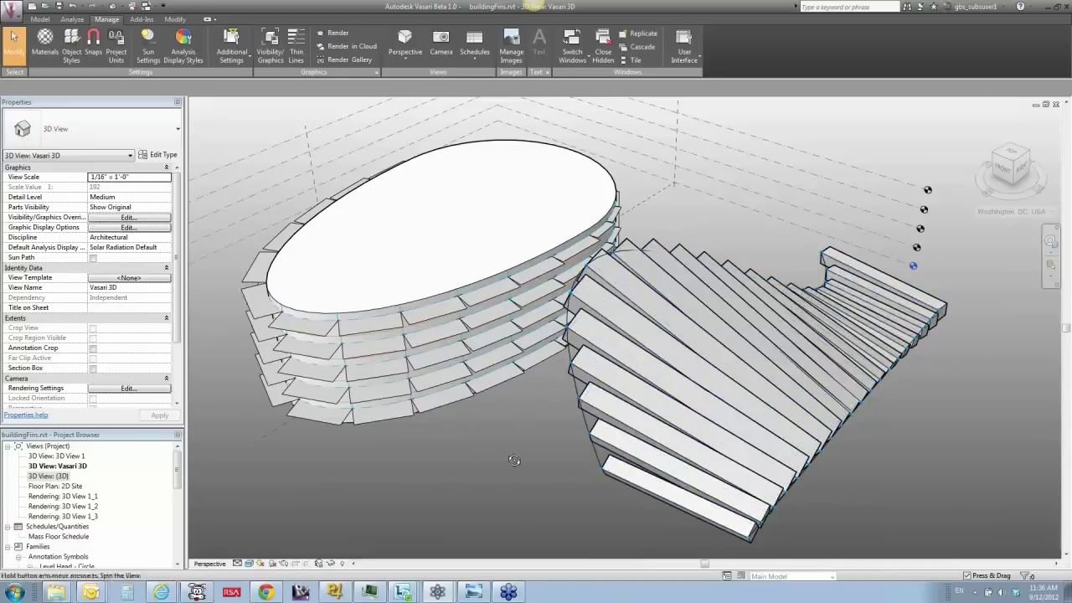
mouse_move(507, 459)
shift+middle_down()
mouse_move(504, 433)
mouse_move(460, 428)
shift+middle_up()
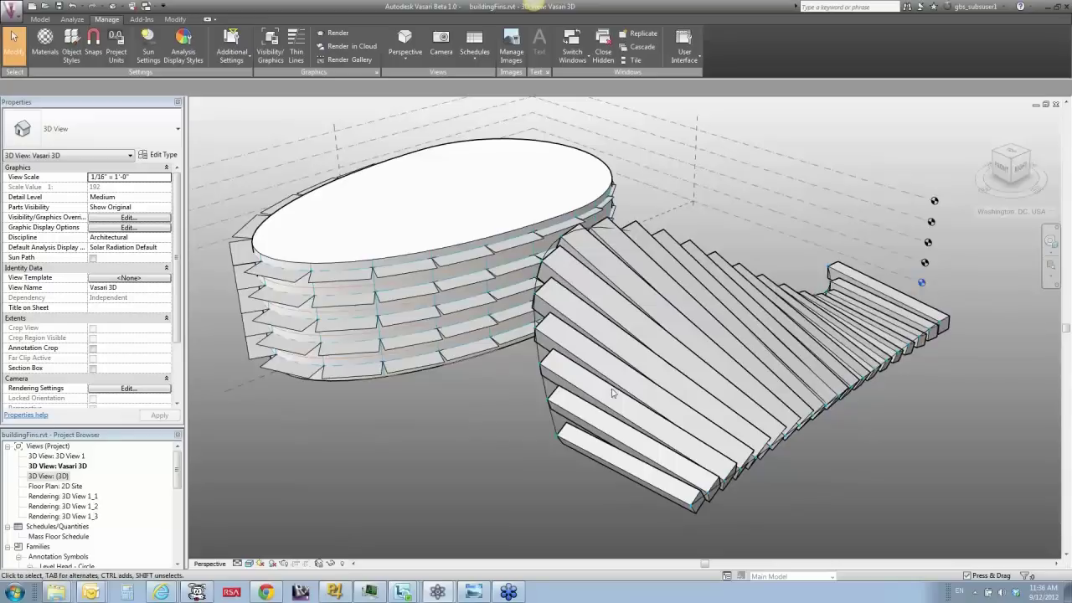
click(510, 435)
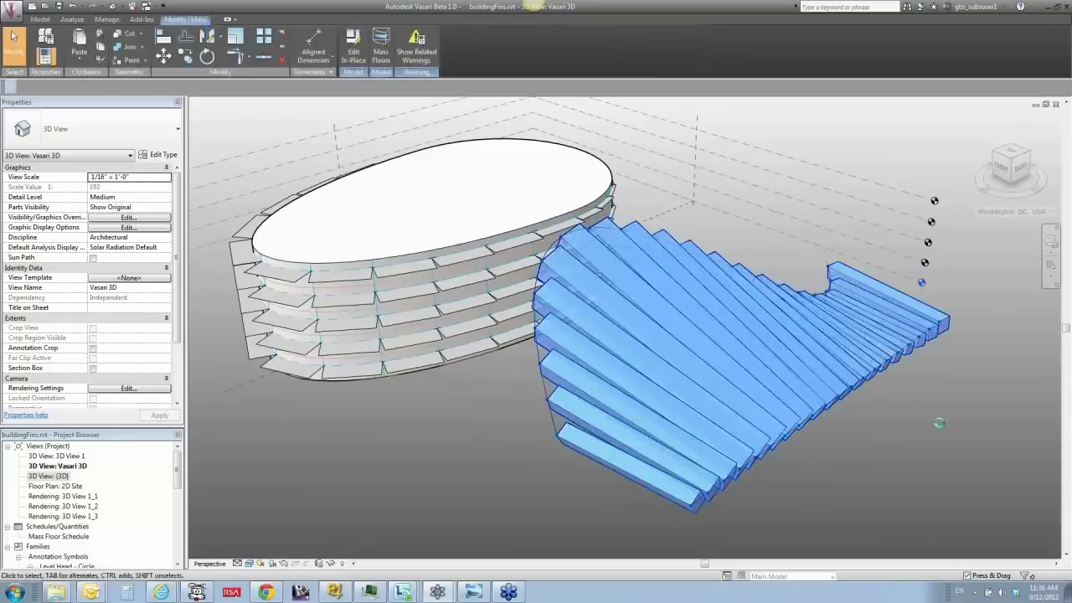
mouse_move(936, 428)
shift+middle_down()
mouse_move(848, 466)
mouse_move(641, 438)
mouse_move(541, 352)
mouse_move(551, 374)
mouse_move(664, 450)
mouse_move(666, 366)
shift+middle_up()
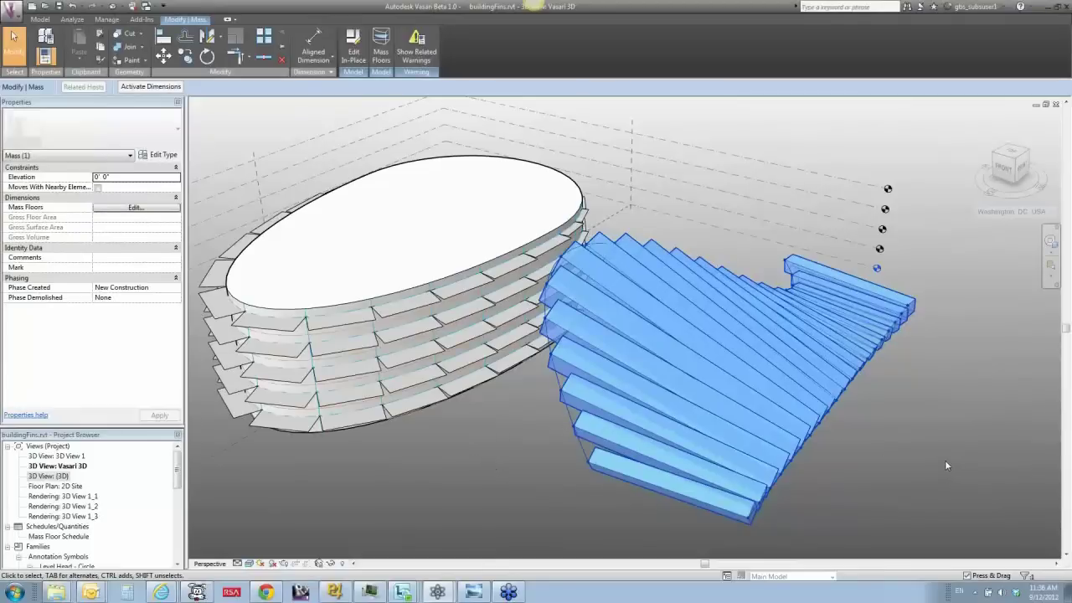
shift+middle_drag(940, 481, 927, 474)
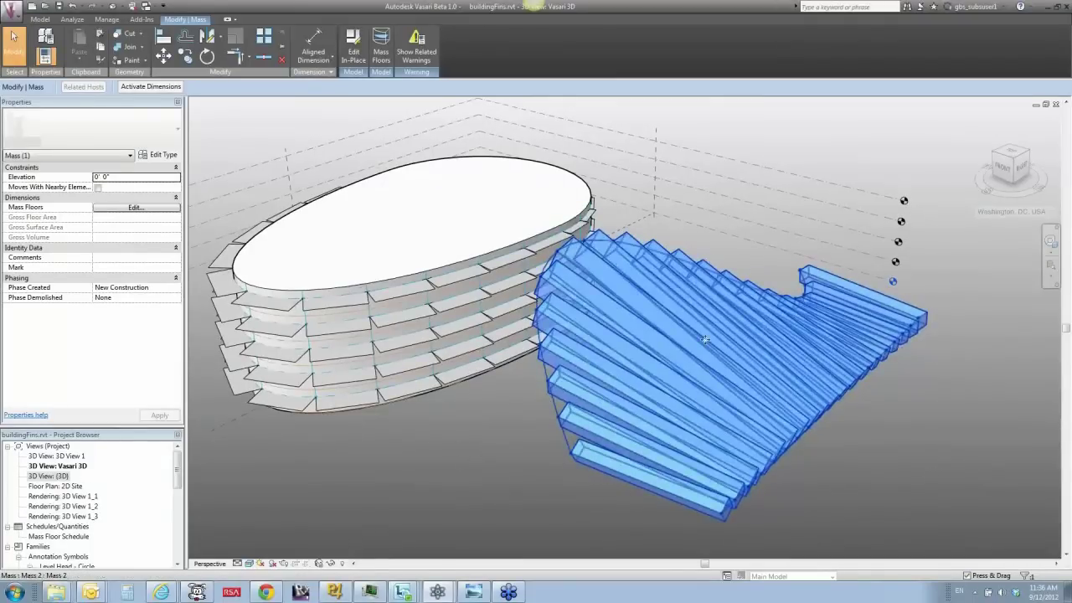
mouse_move(475, 457)
shift+middle_down()
mouse_move(495, 407)
mouse_move(461, 429)
mouse_move(462, 457)
shift+middle_up()
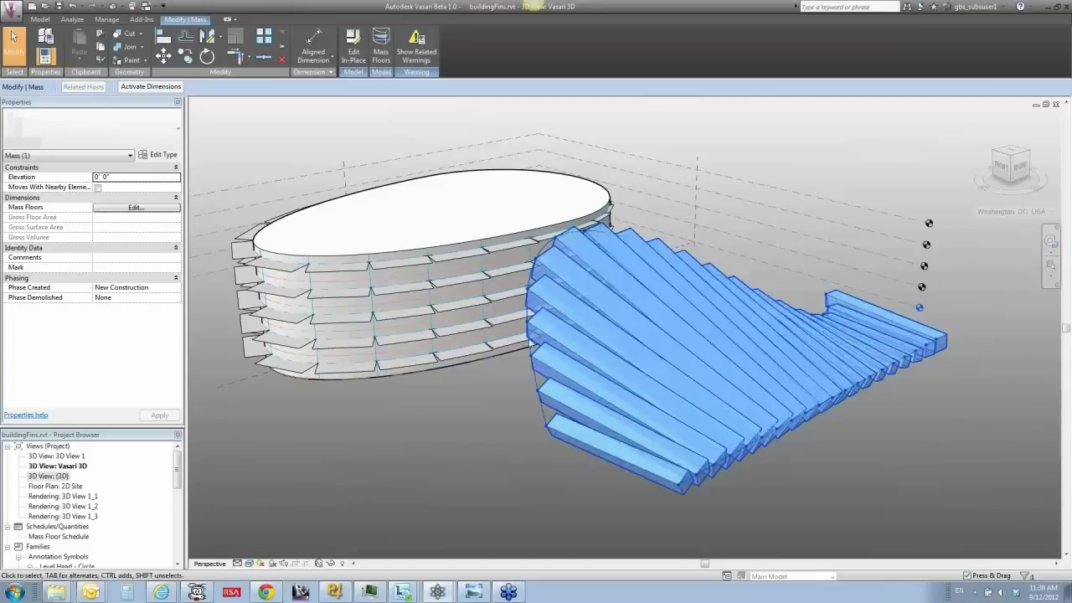
Enter in-place editing on the fin mass and select its repeated fins
double_click(532, 343)
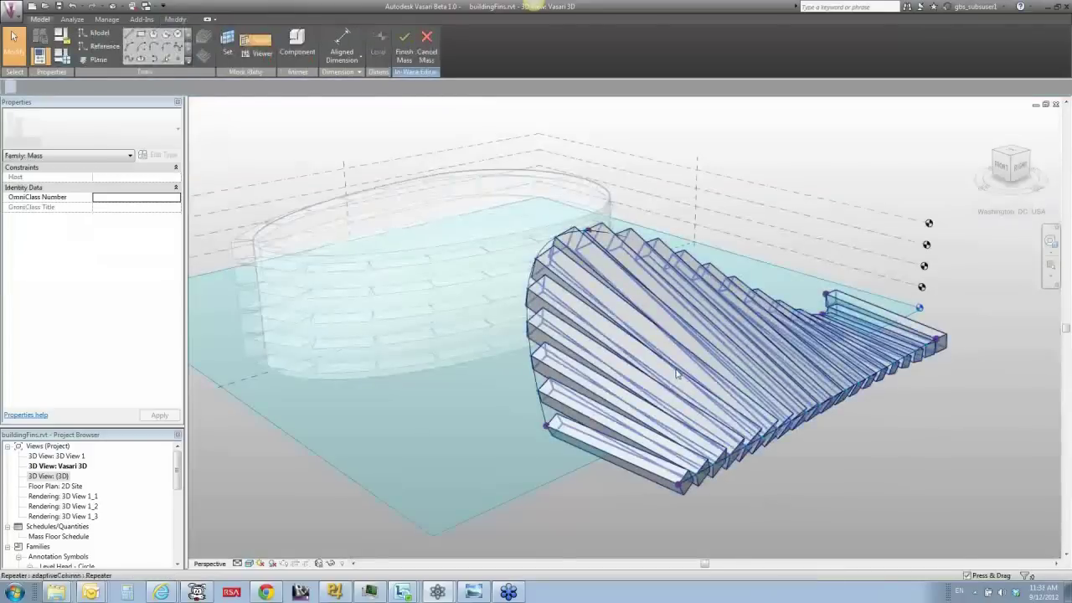
click(677, 375)
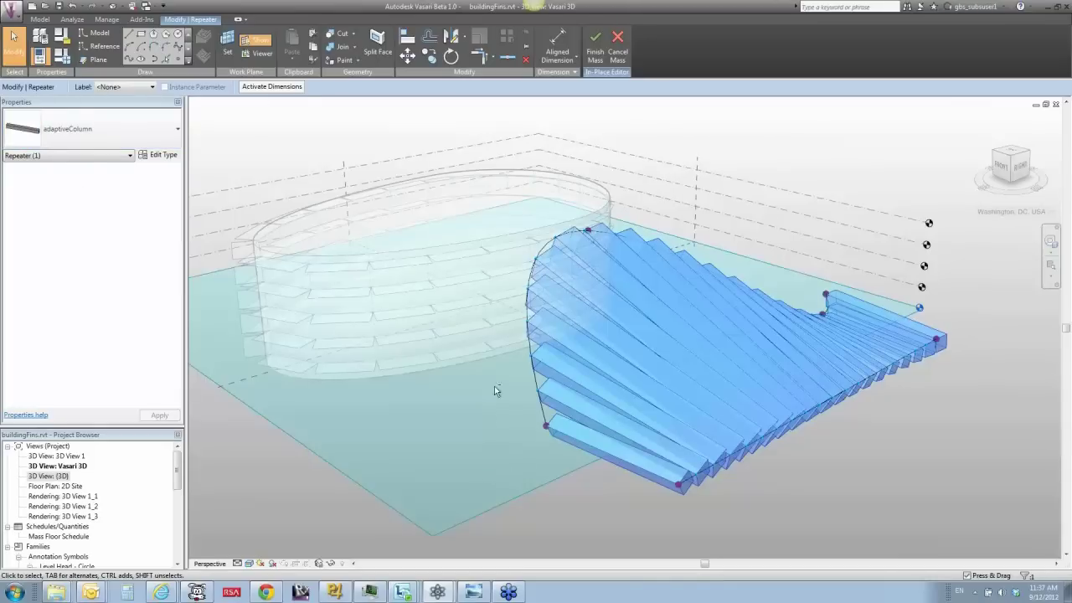
mouse_move(502, 438)
shift+middle_down()
mouse_move(508, 430)
mouse_move(512, 473)
shift+middle_up()
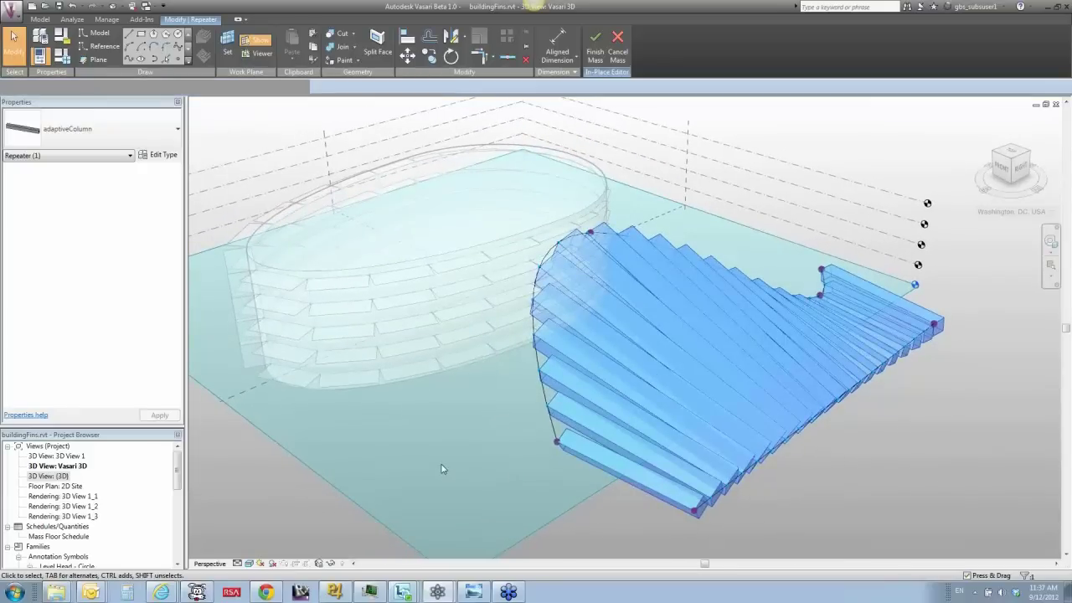
Delete the fin repeater, then inspect the curved and straight divided paths
key(Delete)
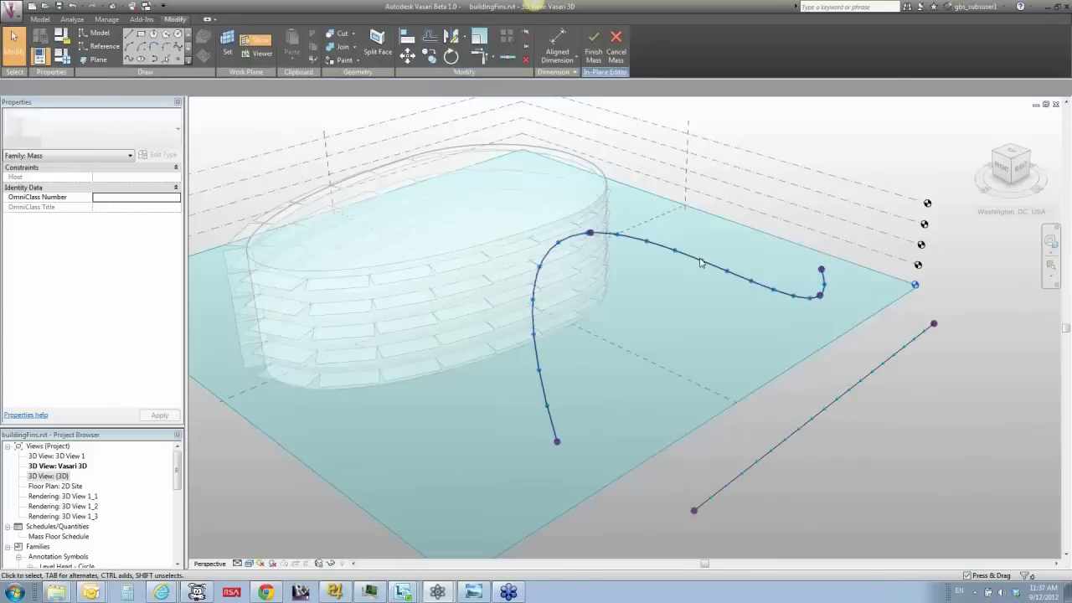
click(698, 256)
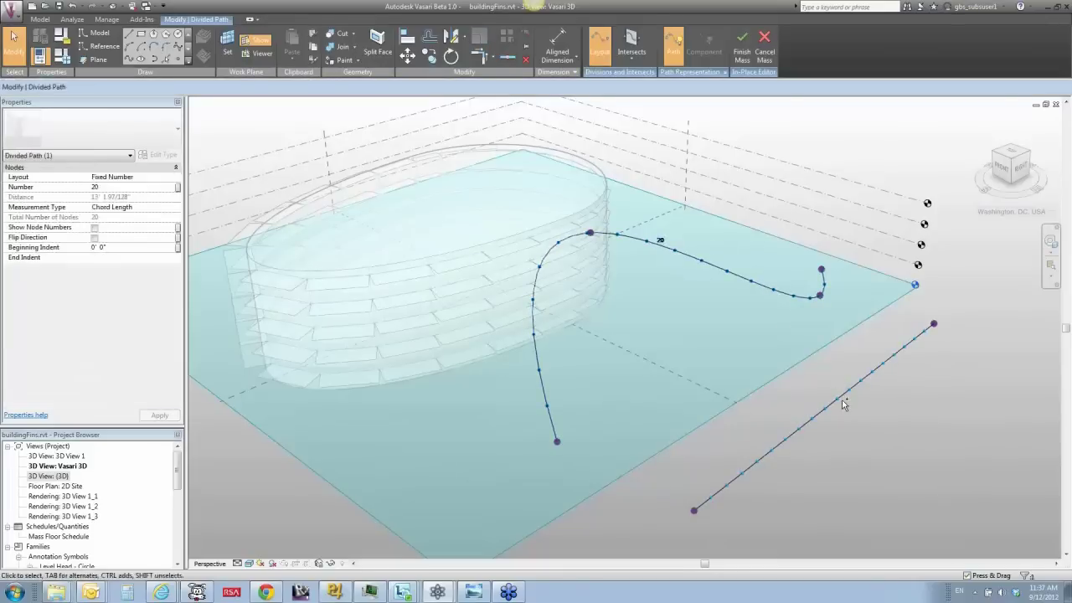
click(893, 421)
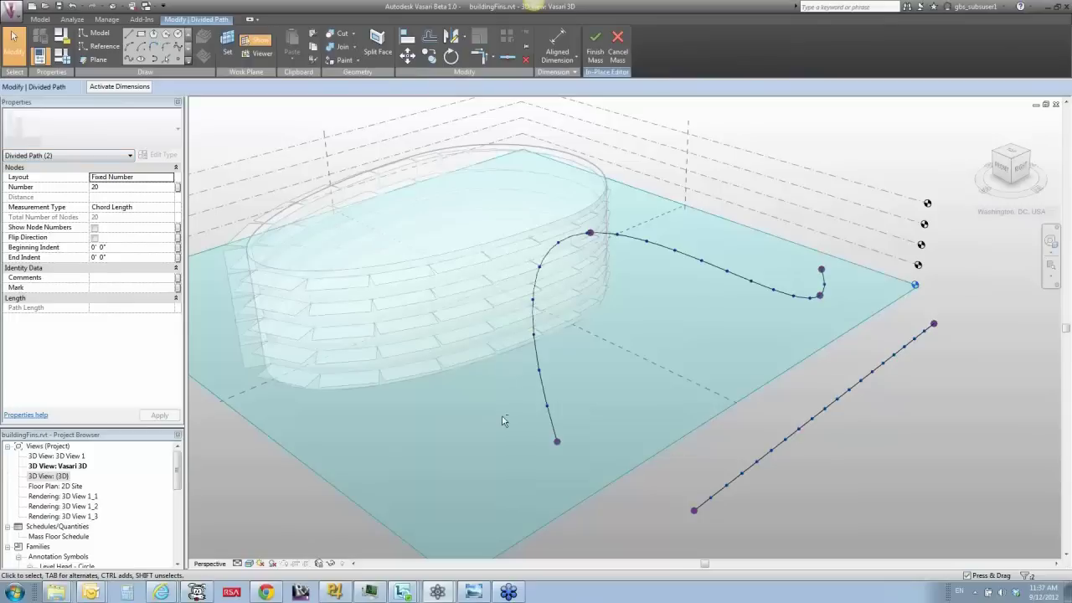
mouse_move(511, 426)
shift+middle_down()
mouse_move(521, 404)
mouse_move(507, 400)
shift+middle_up()
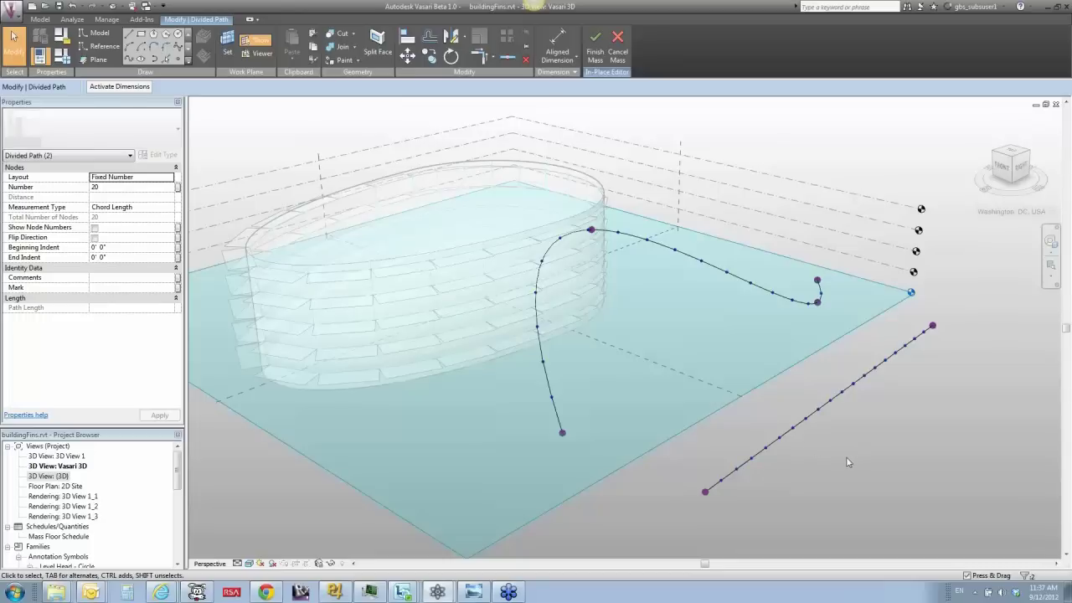
click(798, 432)
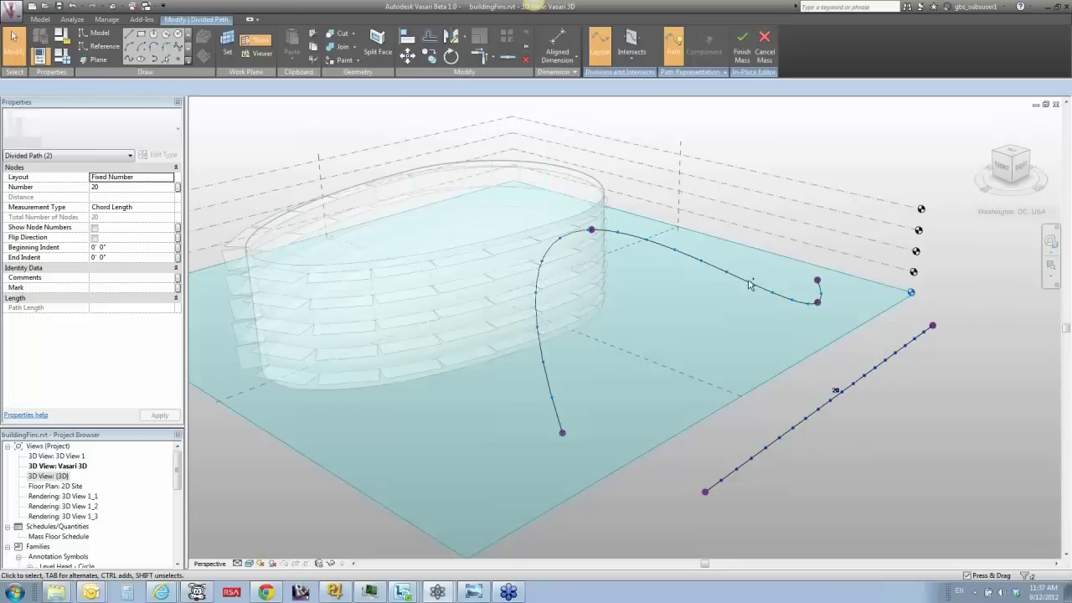
click(774, 360)
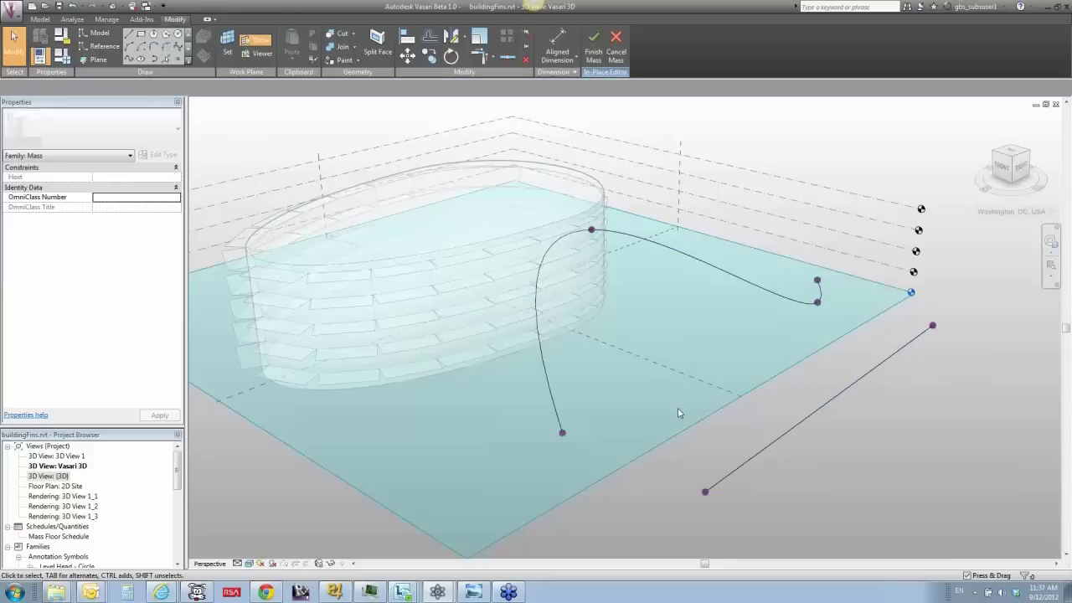
Draw a spline in front of the building and raise its middle point into an arch
mouse_move(679, 413)
shift+middle_down()
mouse_move(864, 438)
mouse_move(855, 445)
shift+middle_up()
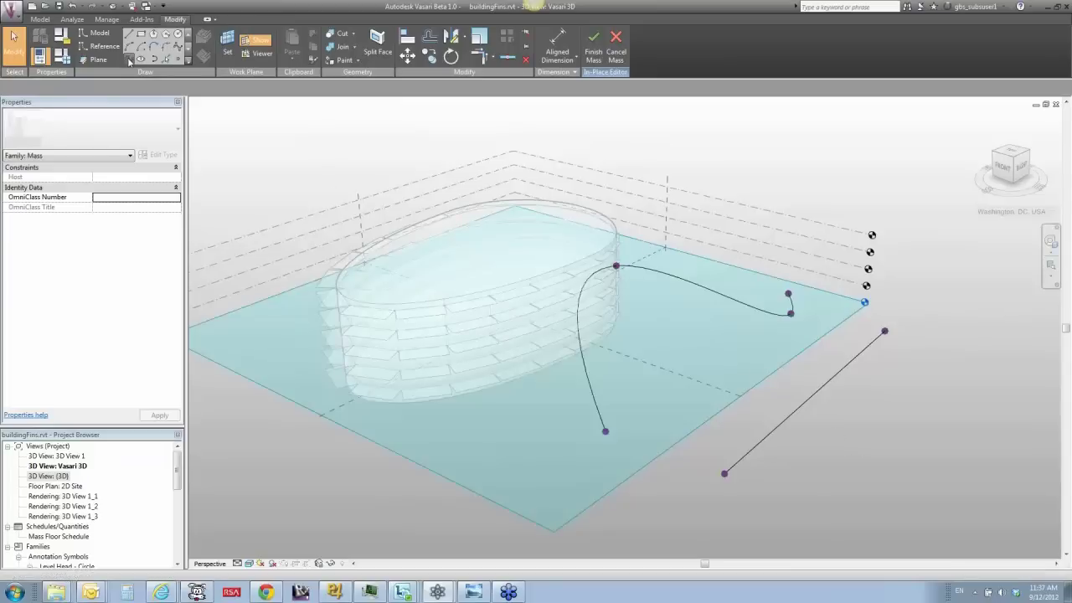
click(178, 46)
click(316, 467)
click(425, 421)
key(Escape)
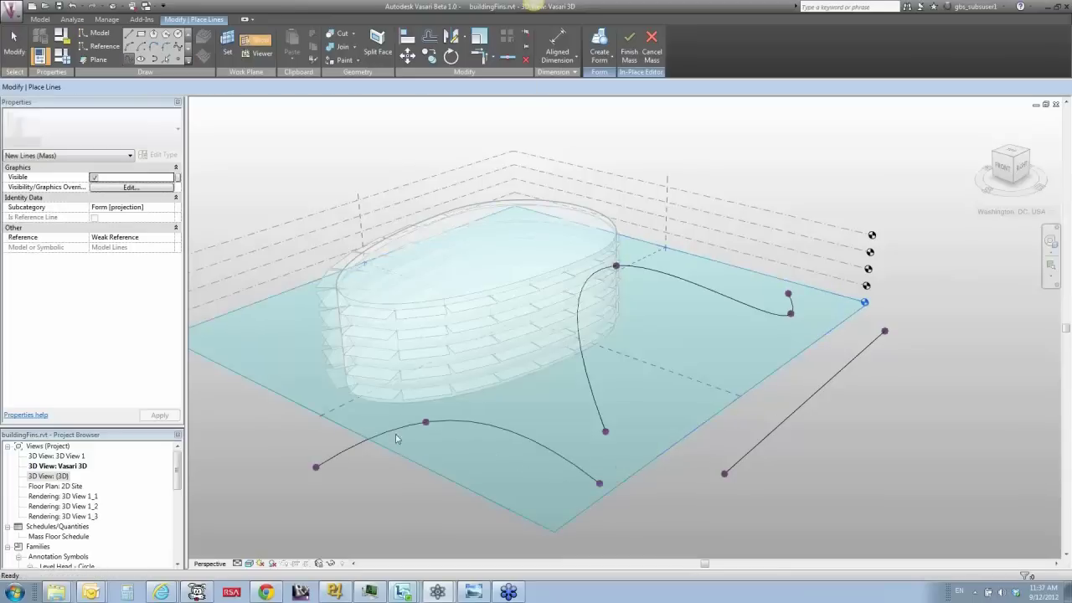
key(Escape)
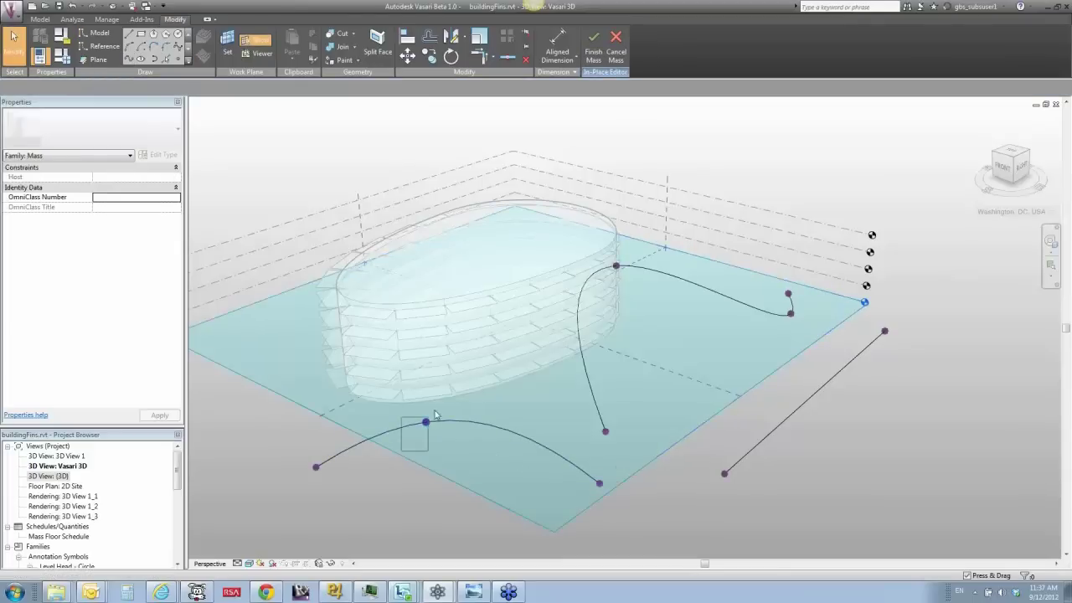
click(425, 421)
drag(427, 402, 423, 335)
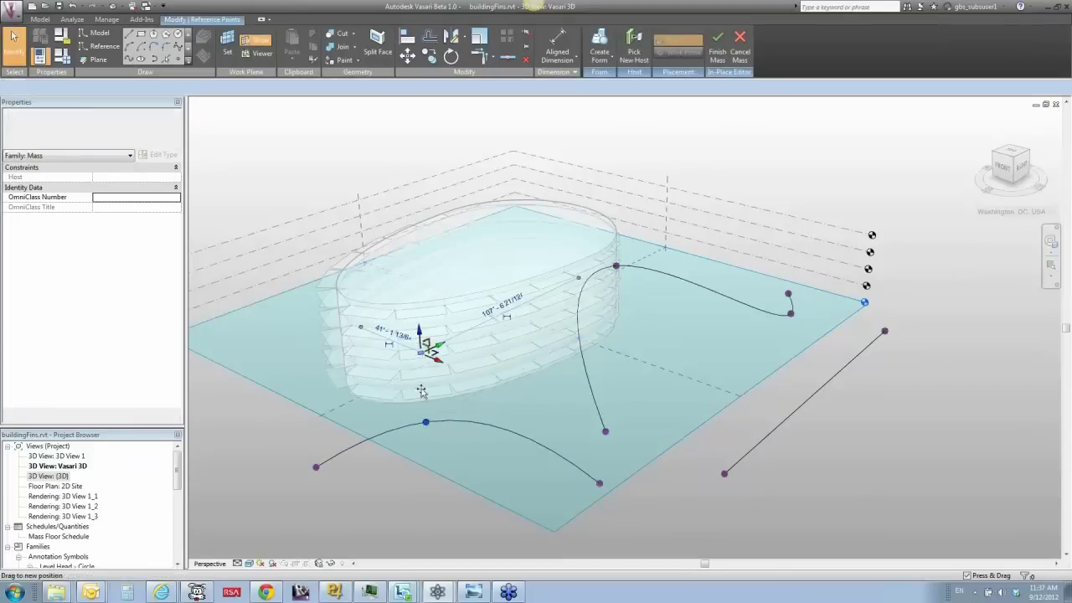
key(Escape)
Delete the arched spline and select the site's curved spline and straight line together
click(517, 379)
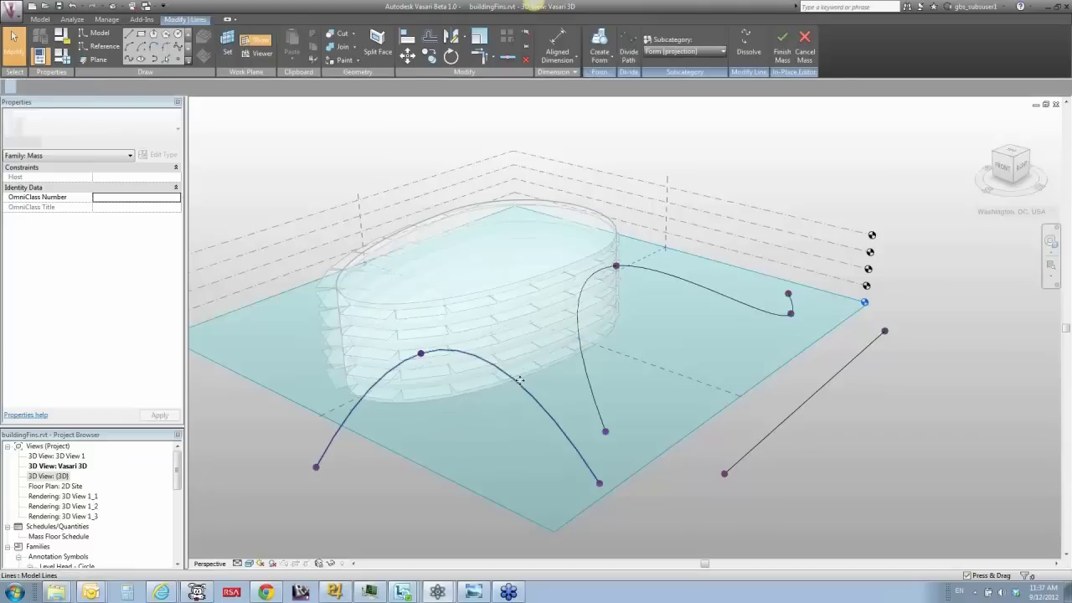
key(Delete)
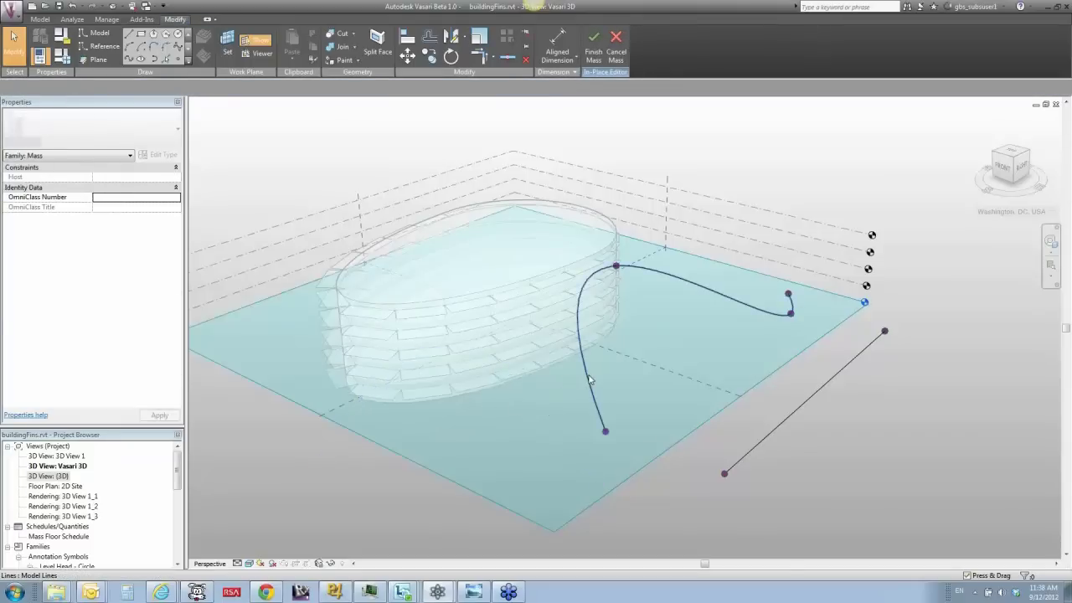
click(590, 380)
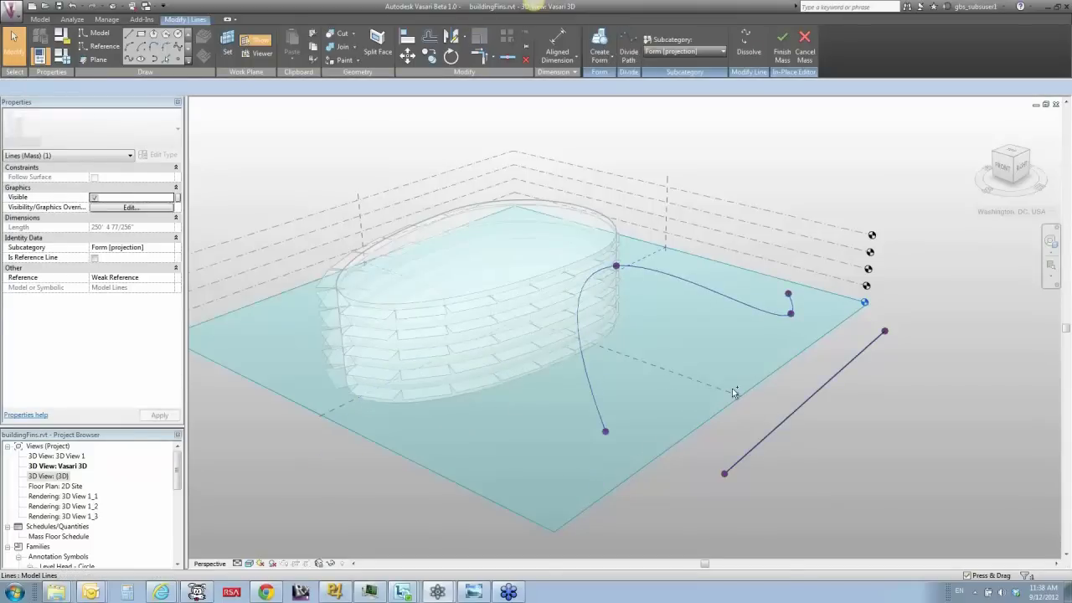
ctrl+click(735, 464)
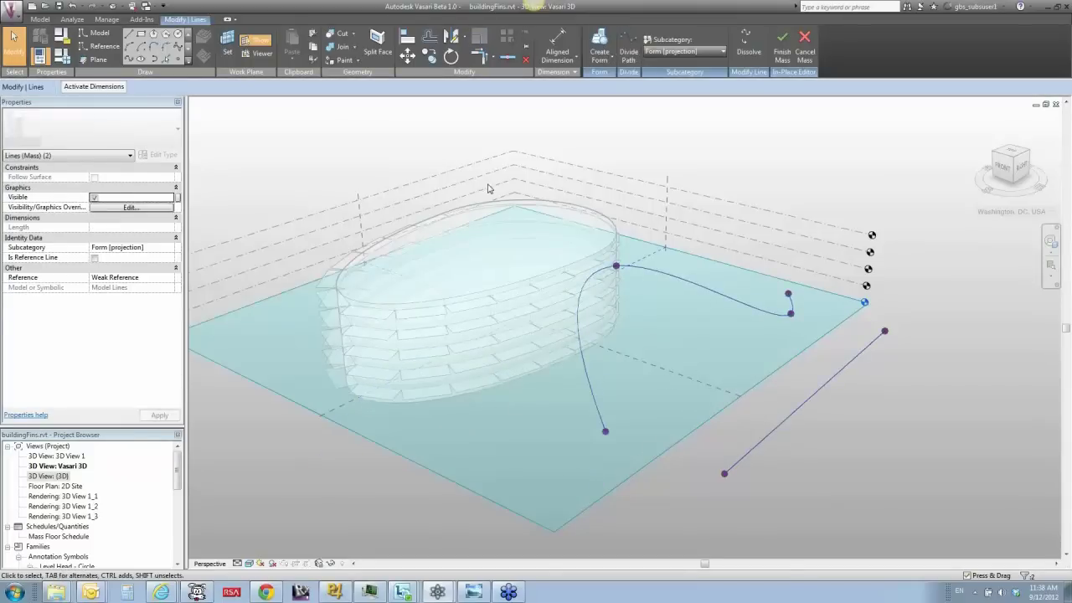
Divide both guide lines into node paths and review the straight path's Number and Layout
click(632, 44)
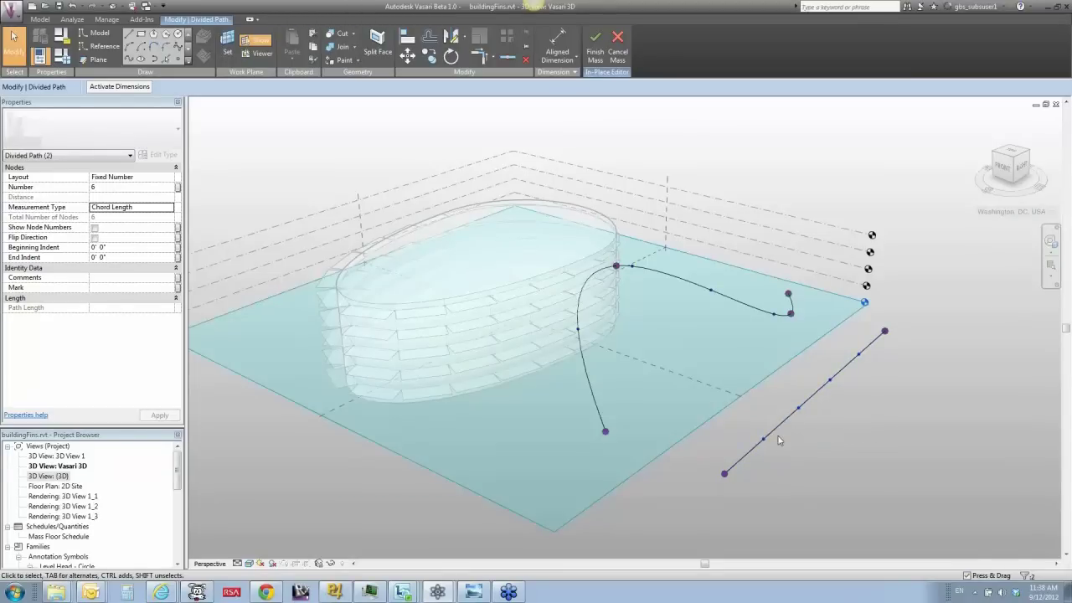
click(779, 425)
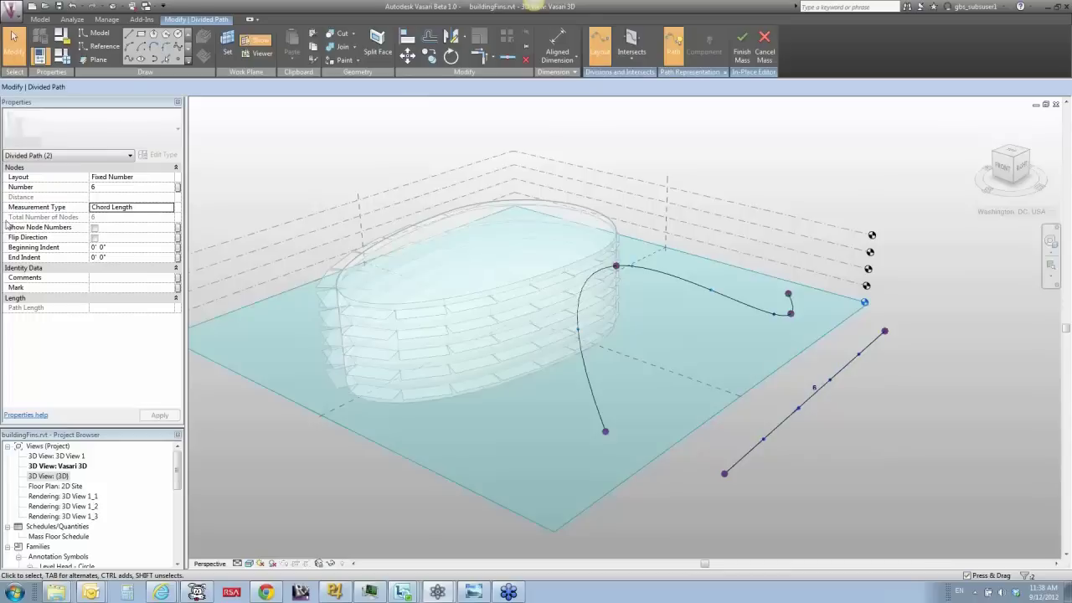
click(104, 187)
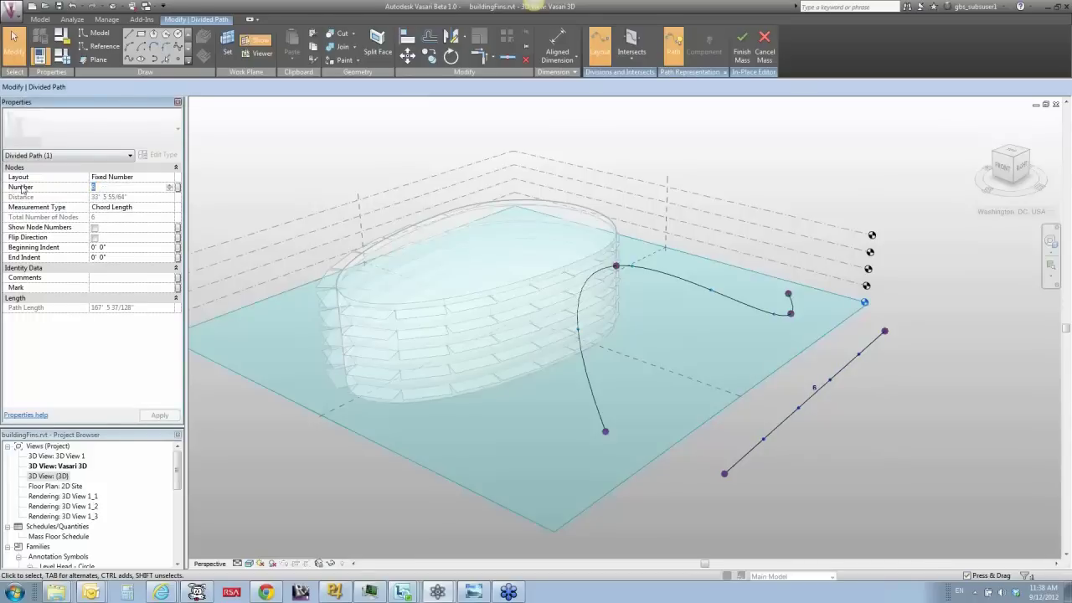
text(12)
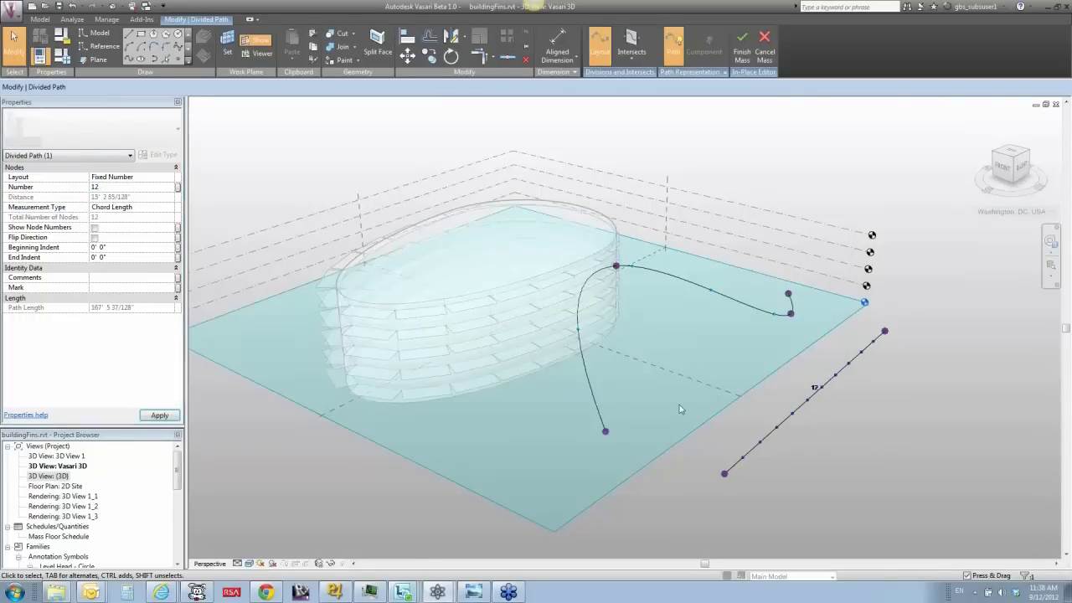
click(121, 188)
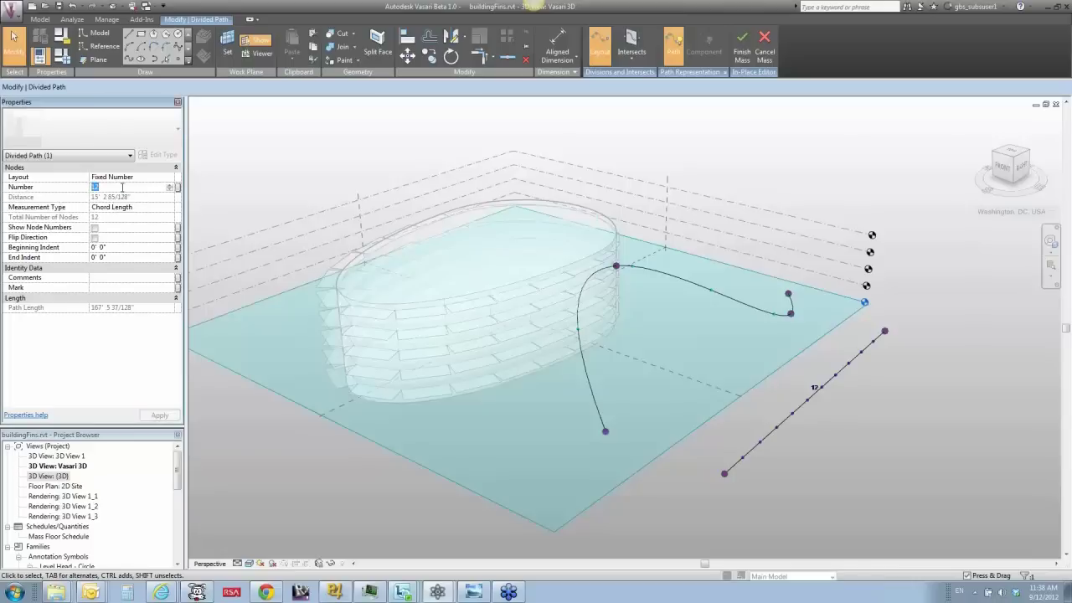
text(6)
click(126, 177)
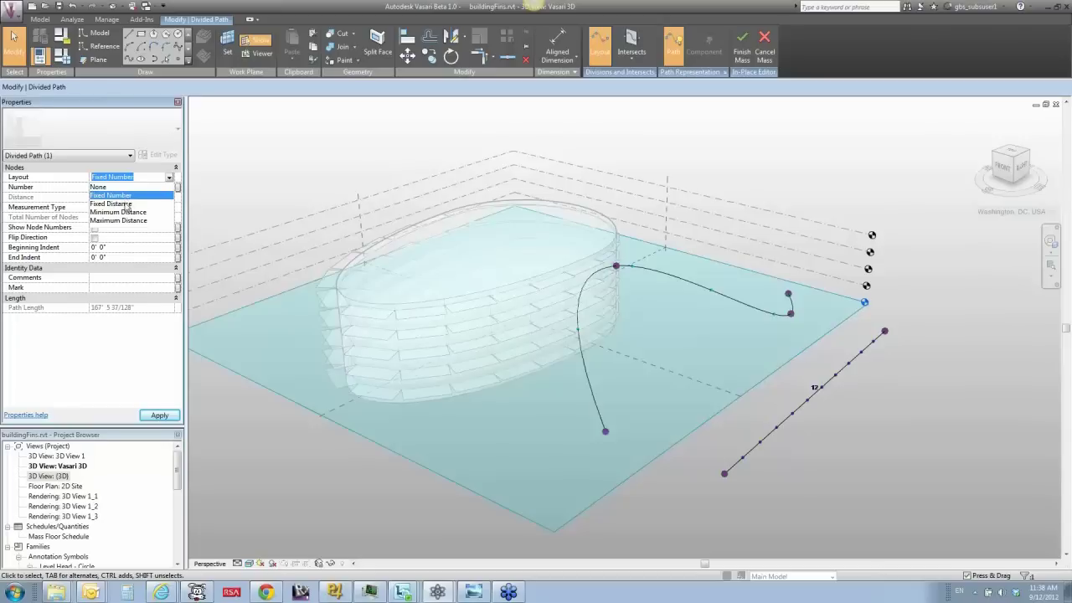
click(230, 159)
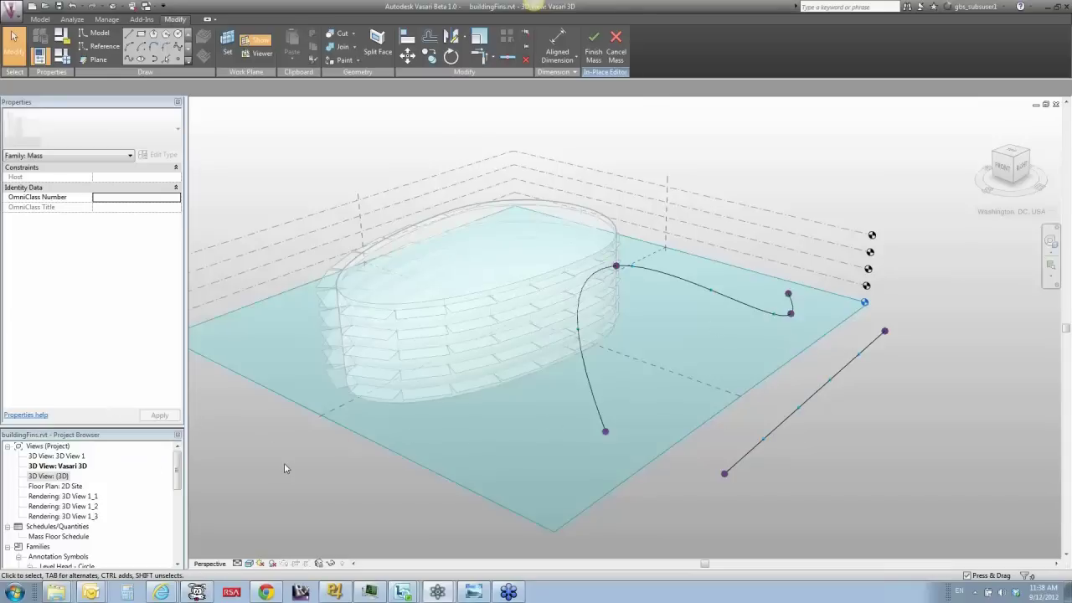
key(ctrl+Tab)
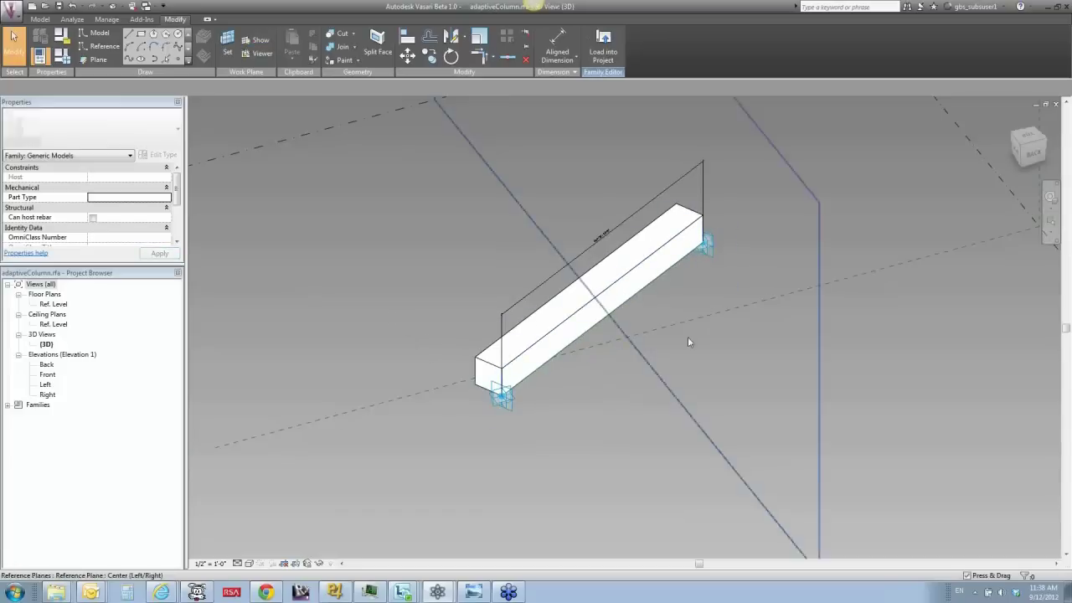
key(ctrl+Tab)
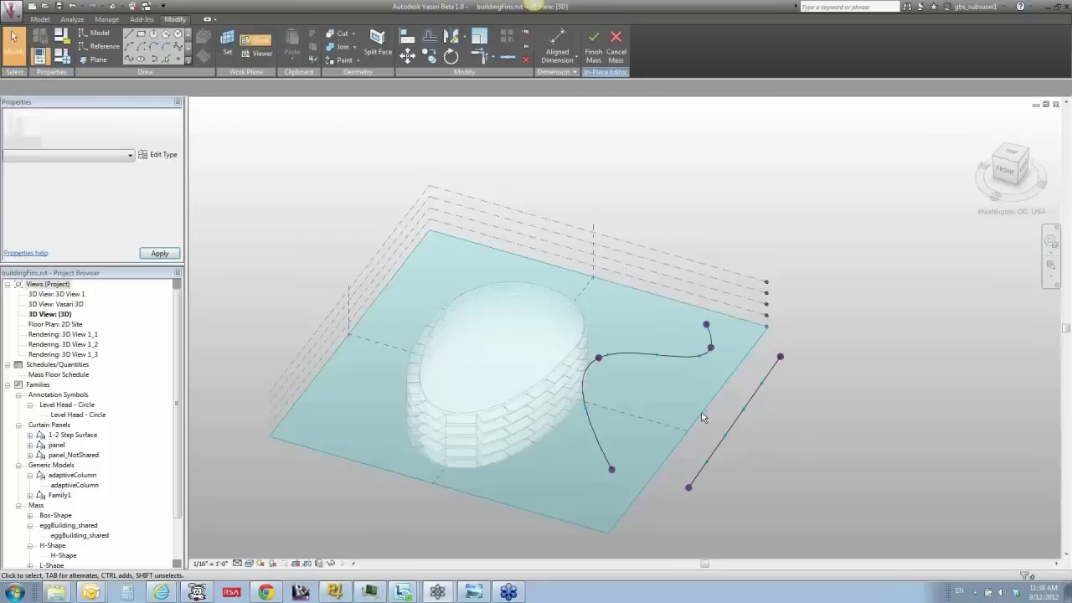
shift+middle_drag(694, 424, 669, 436)
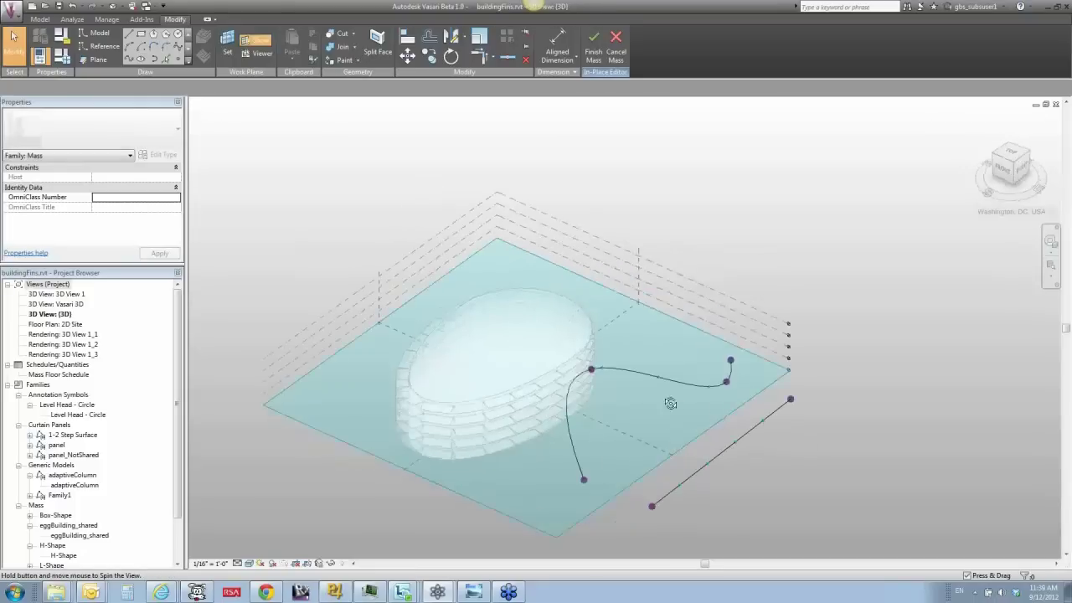
scroll(669, 436, up, 3)
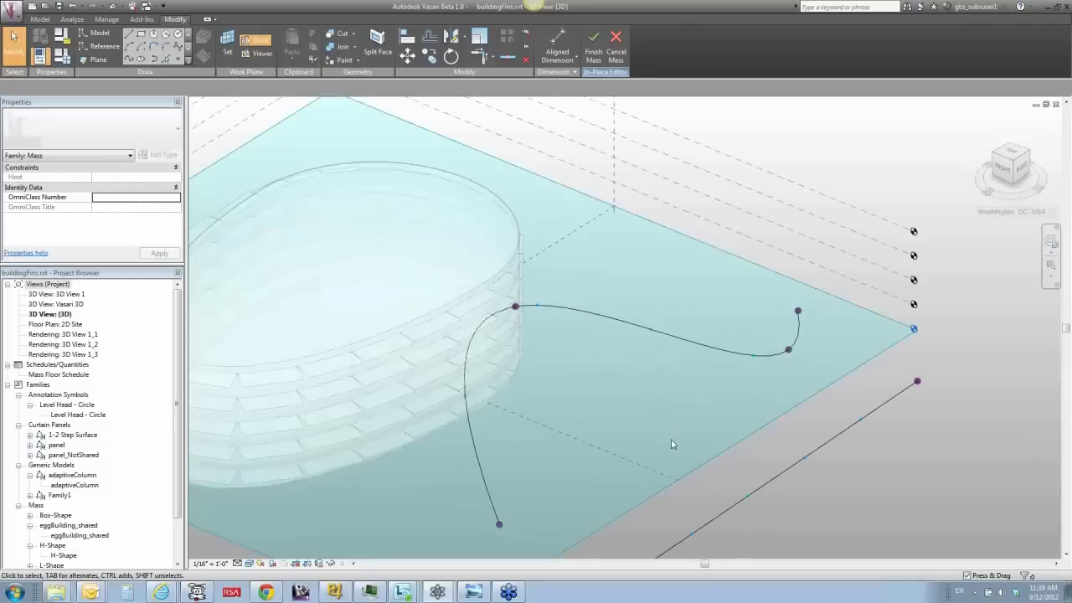
Create a new family from the Adaptive Component.rft template
click(18, 21)
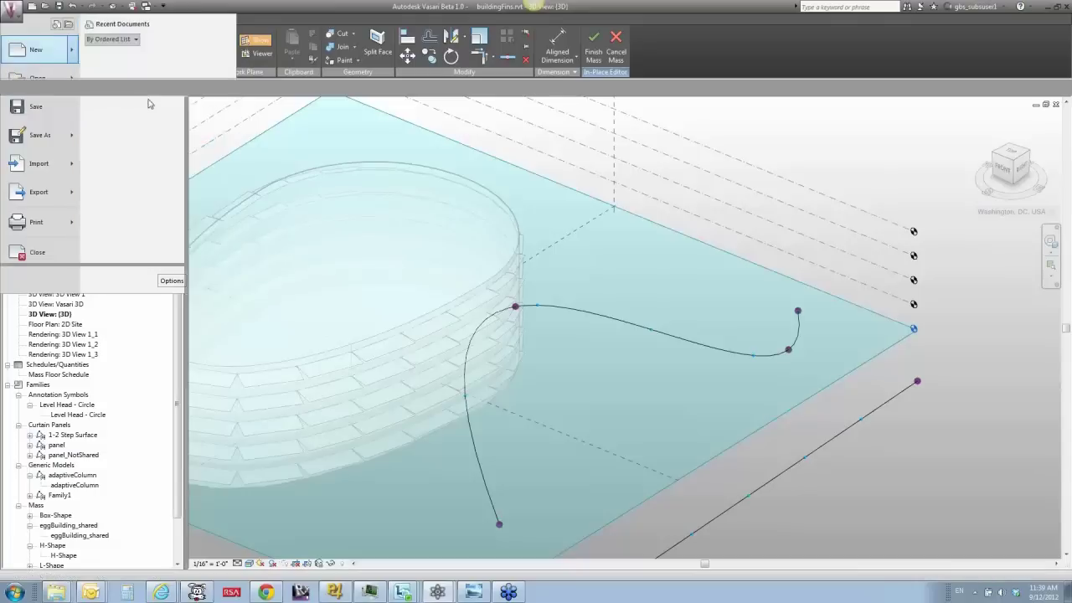
key(Escape)
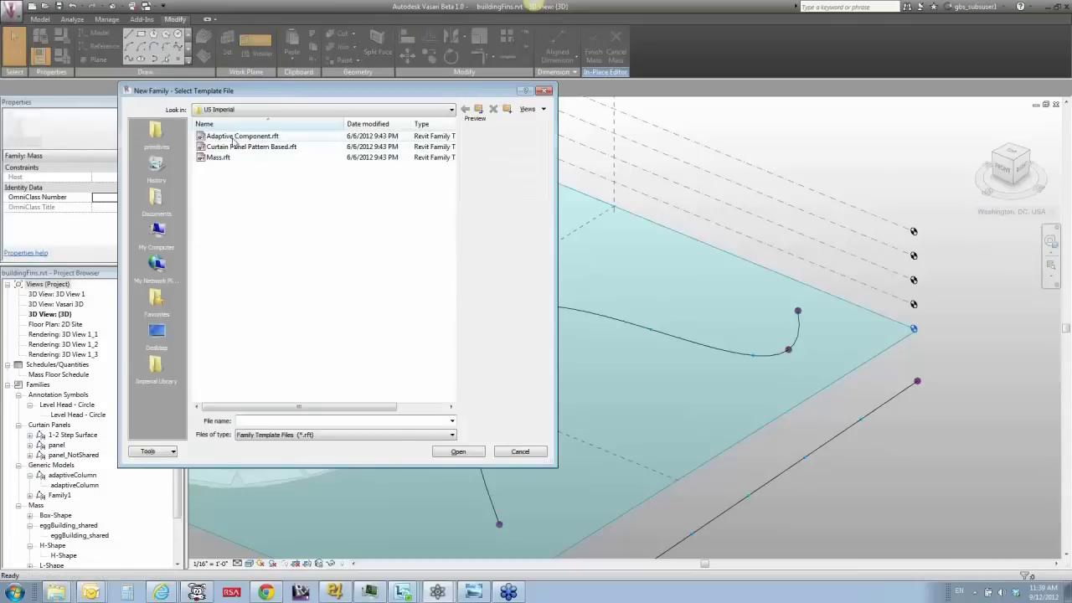
click(235, 137)
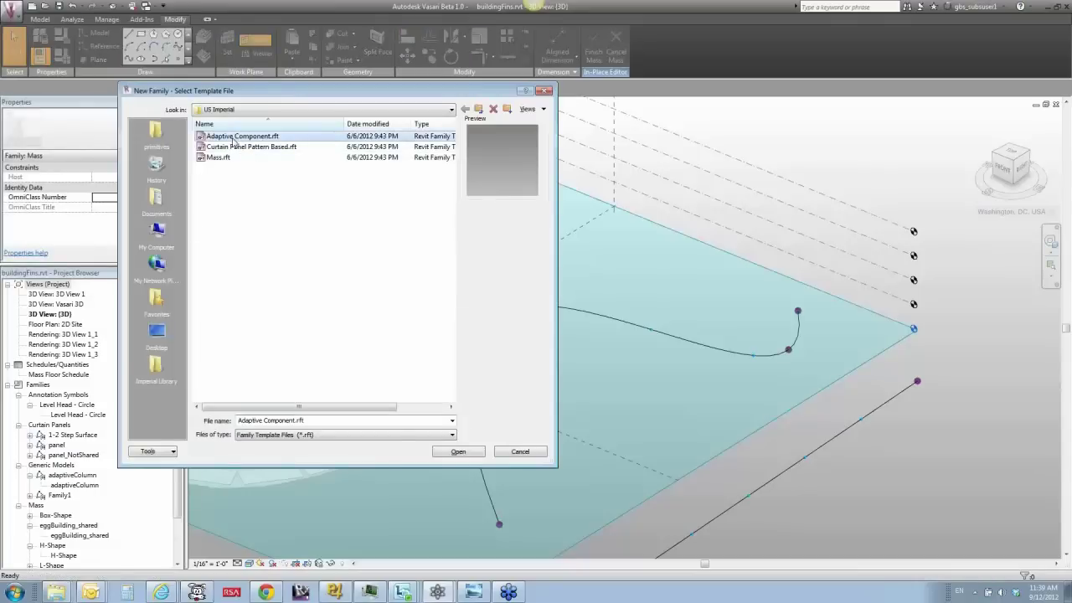
click(459, 451)
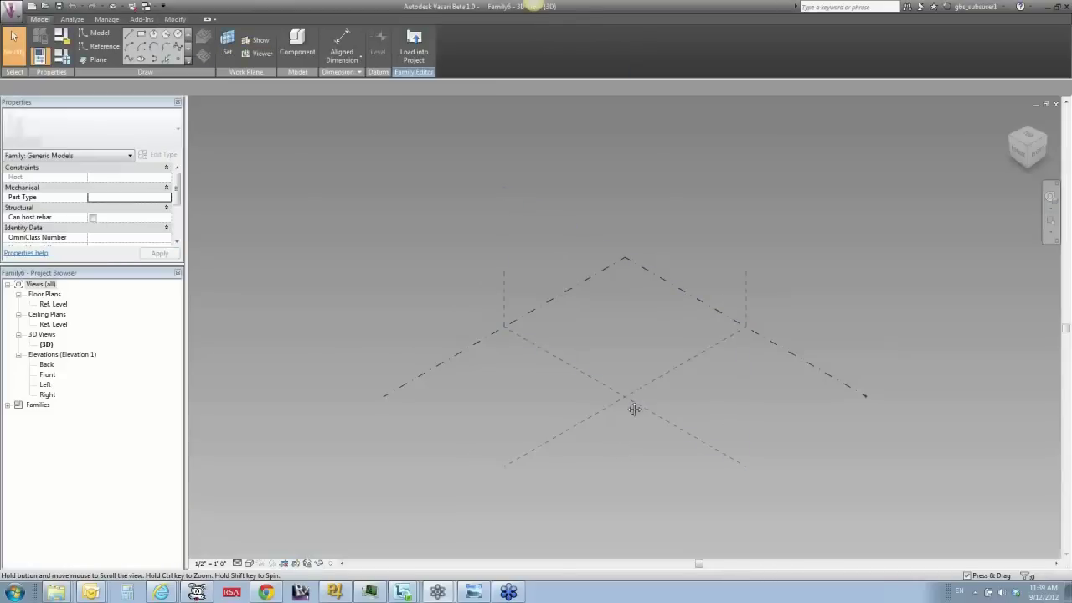
Place a reference point on the level and make it adaptive
middle_drag(634, 408, 606, 397)
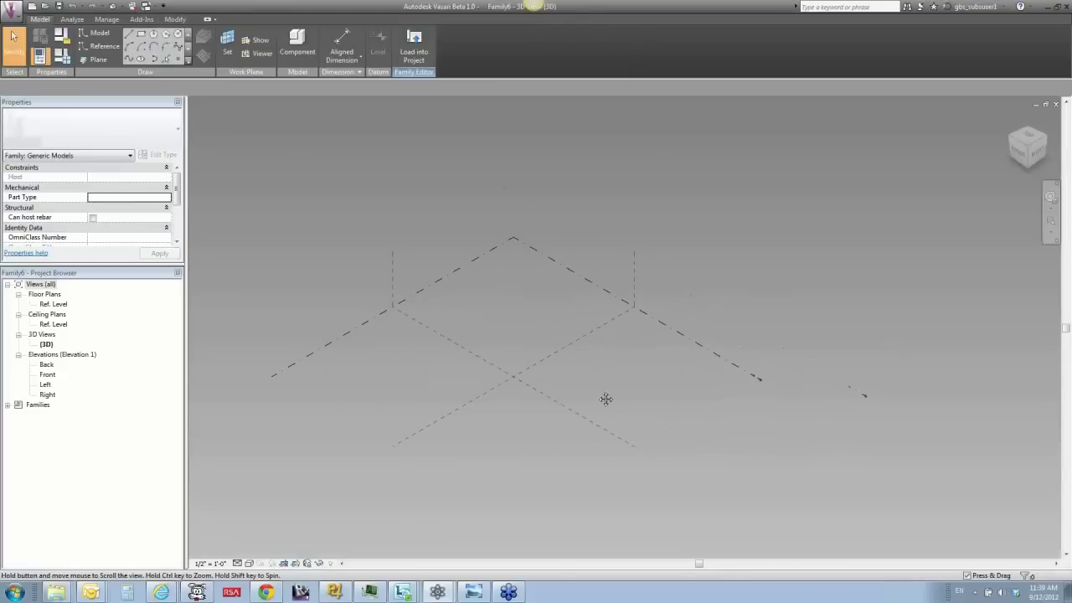
click(178, 62)
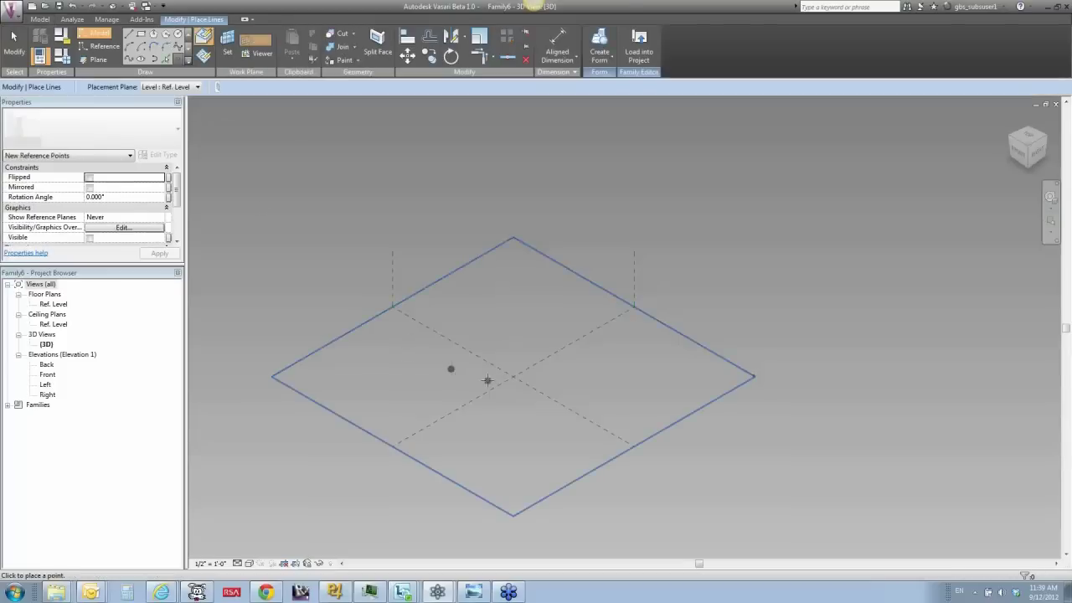
key(Escape)
key(Escape)
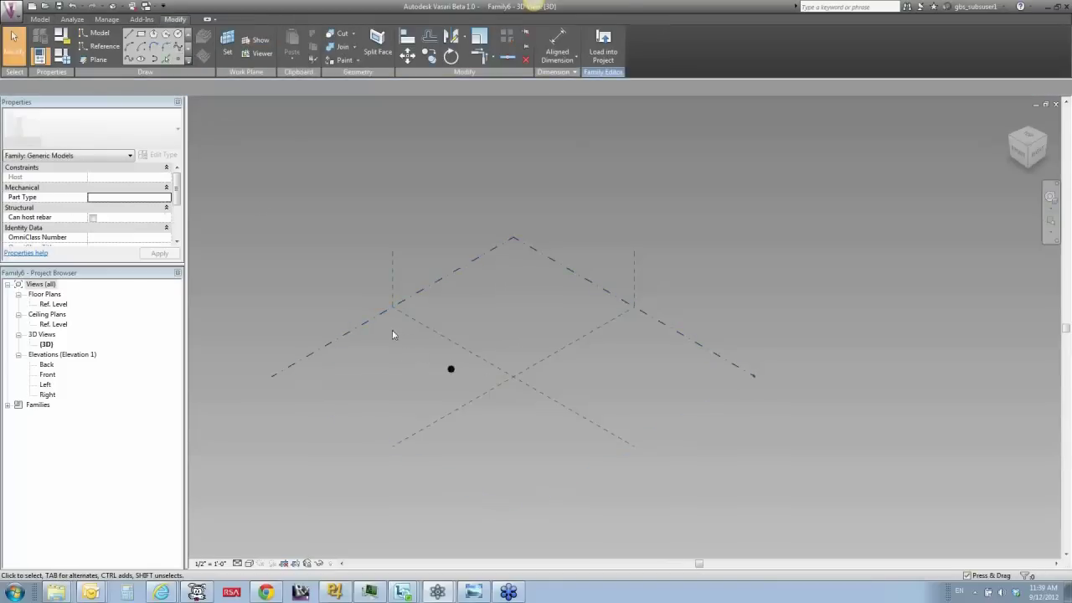
drag(390, 333, 620, 468)
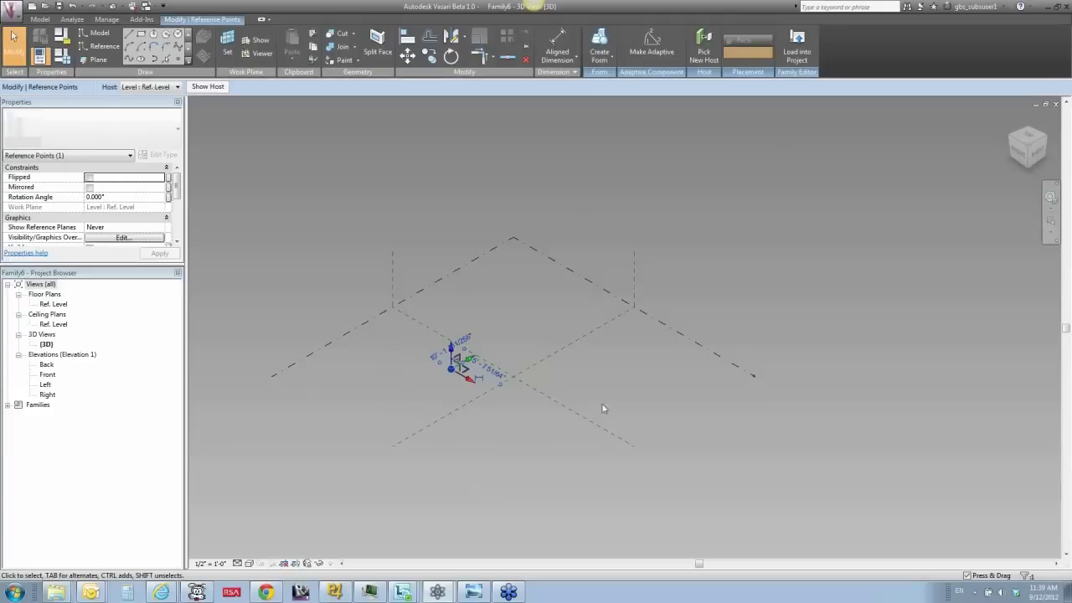
click(651, 46)
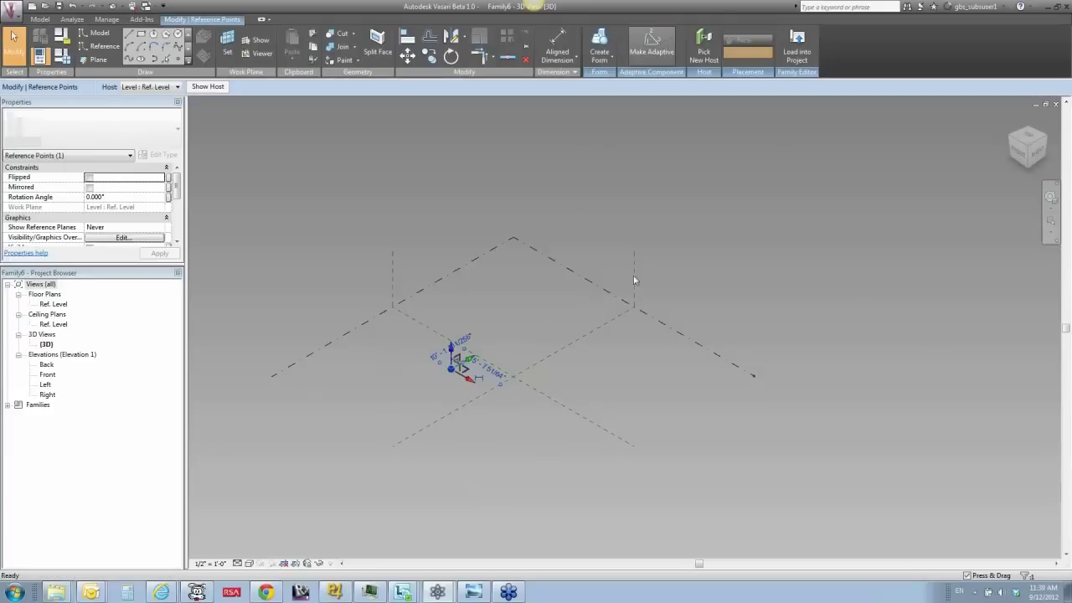
click(579, 417)
click(525, 430)
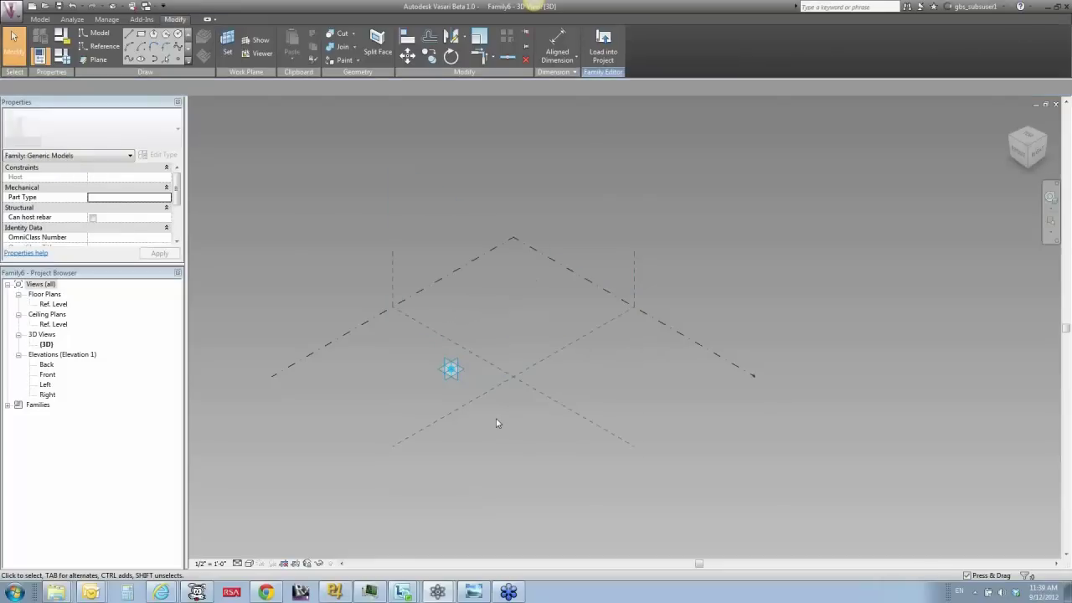
Place a second reference point on the vertical plane and make it adaptive
click(178, 58)
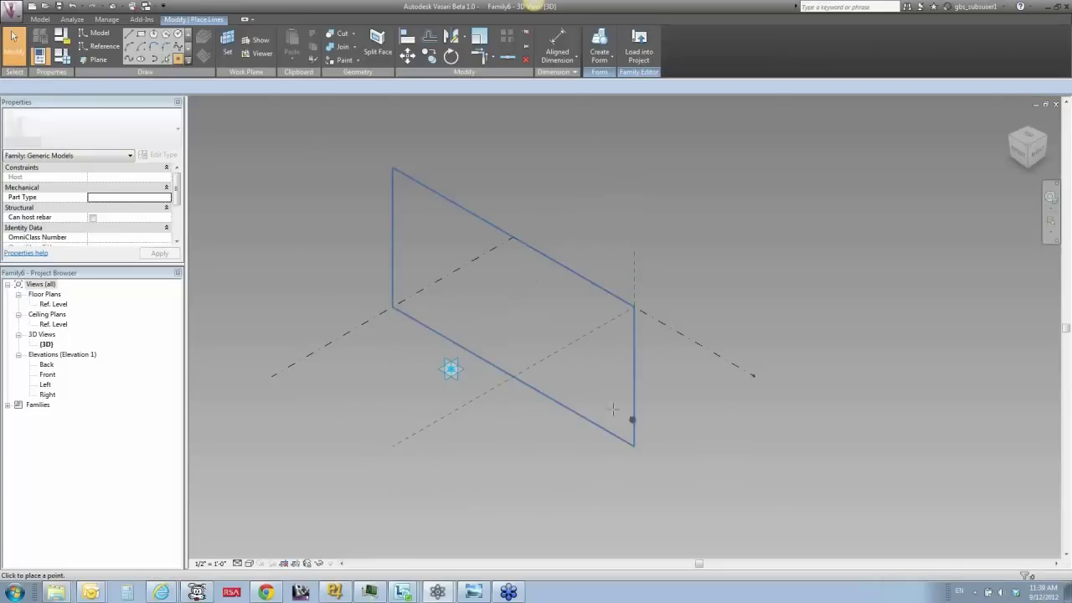
click(577, 383)
key(Escape)
key(Escape)
drag(542, 458, 630, 308)
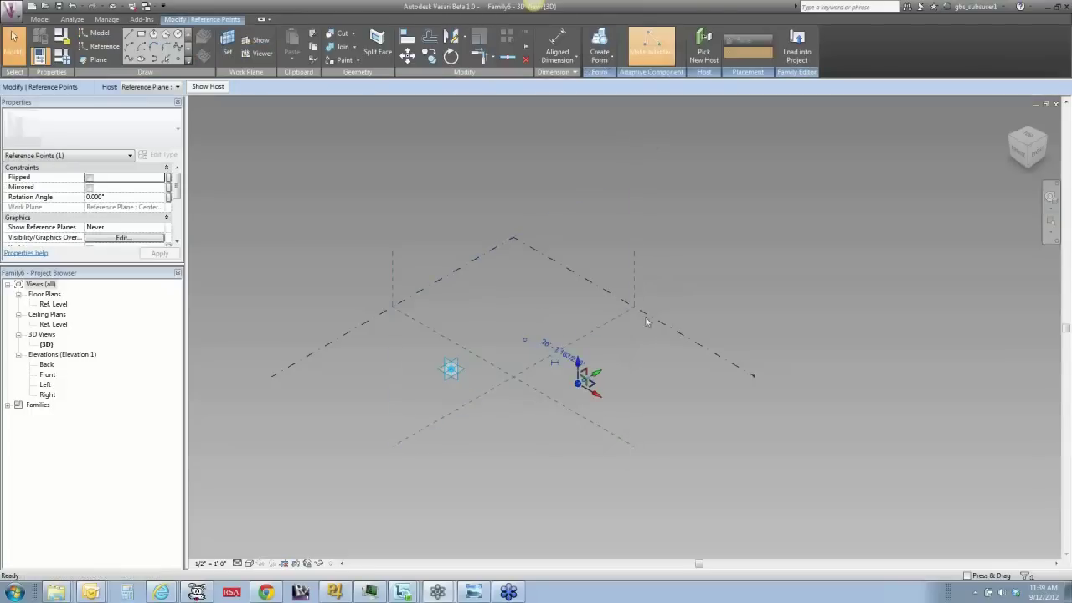
scroll(504, 411, up, 3)
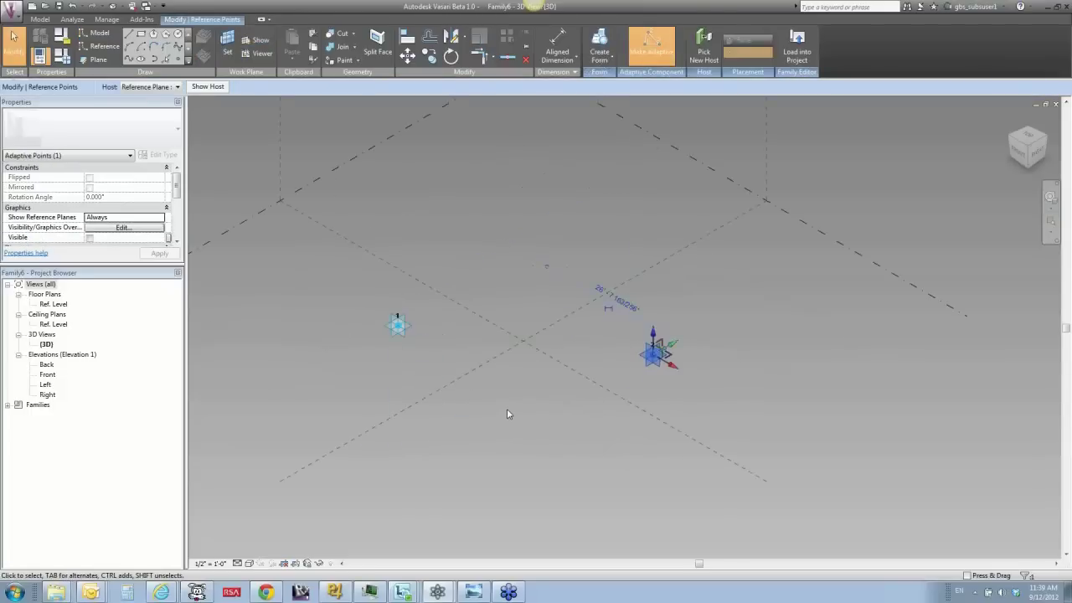
click(659, 365)
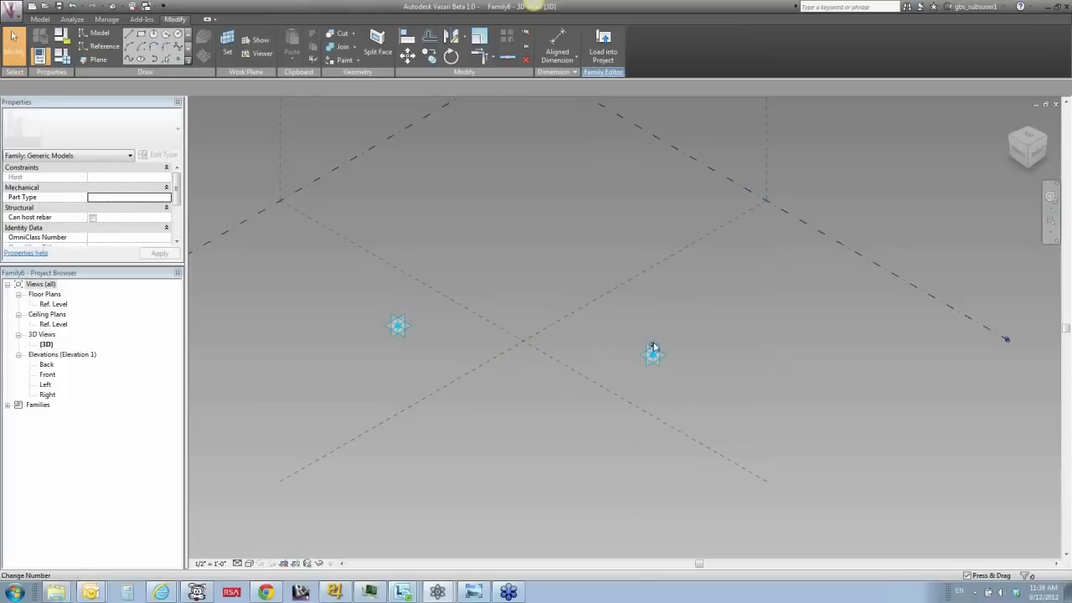
click(398, 326)
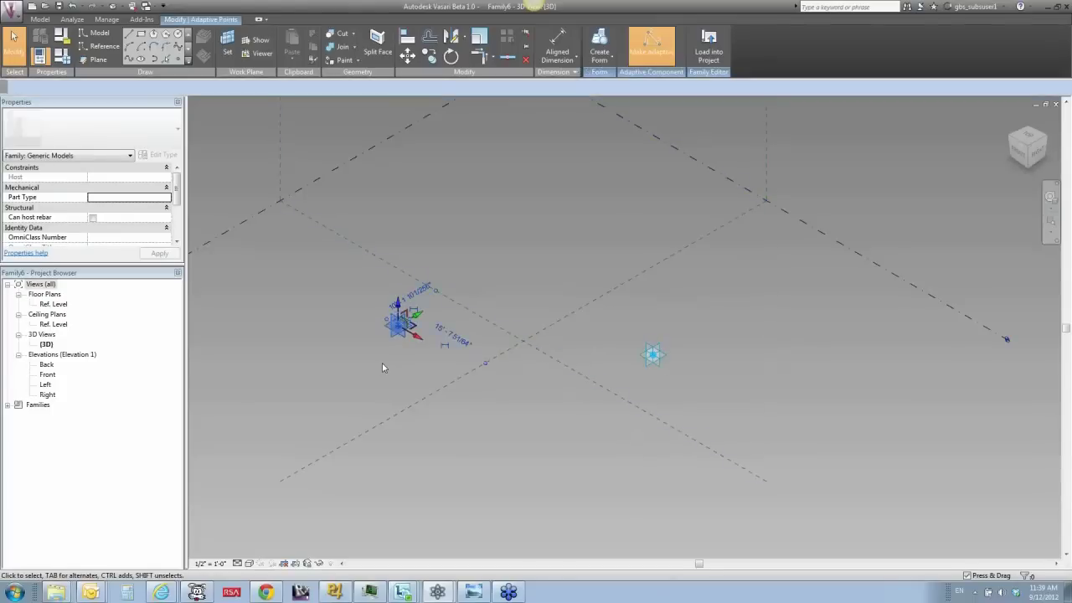
click(382, 369)
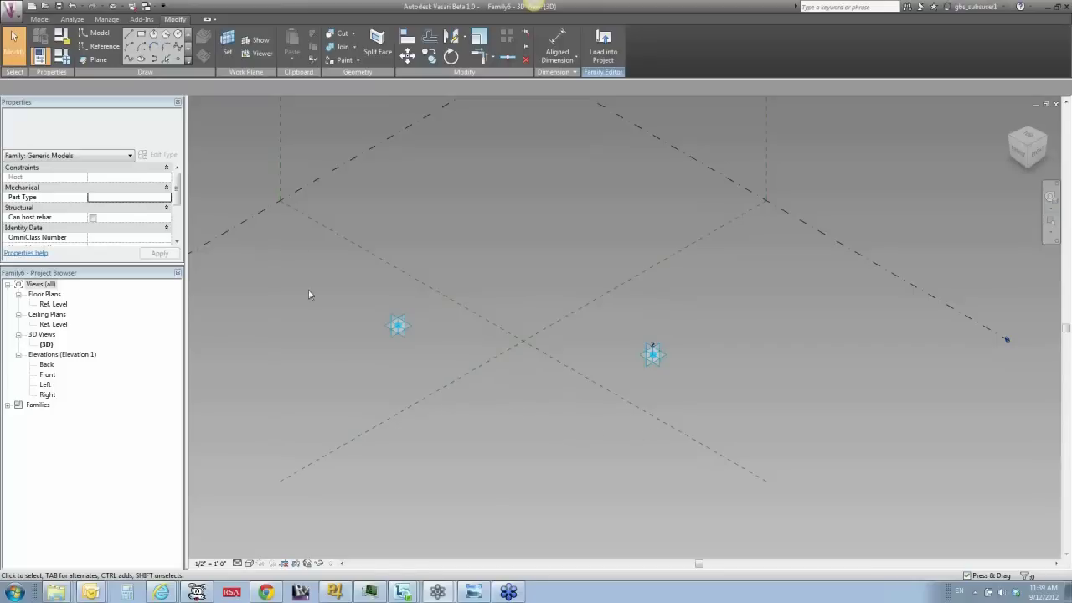
Select both adaptive points and draw a line connecting them
drag(325, 202, 737, 415)
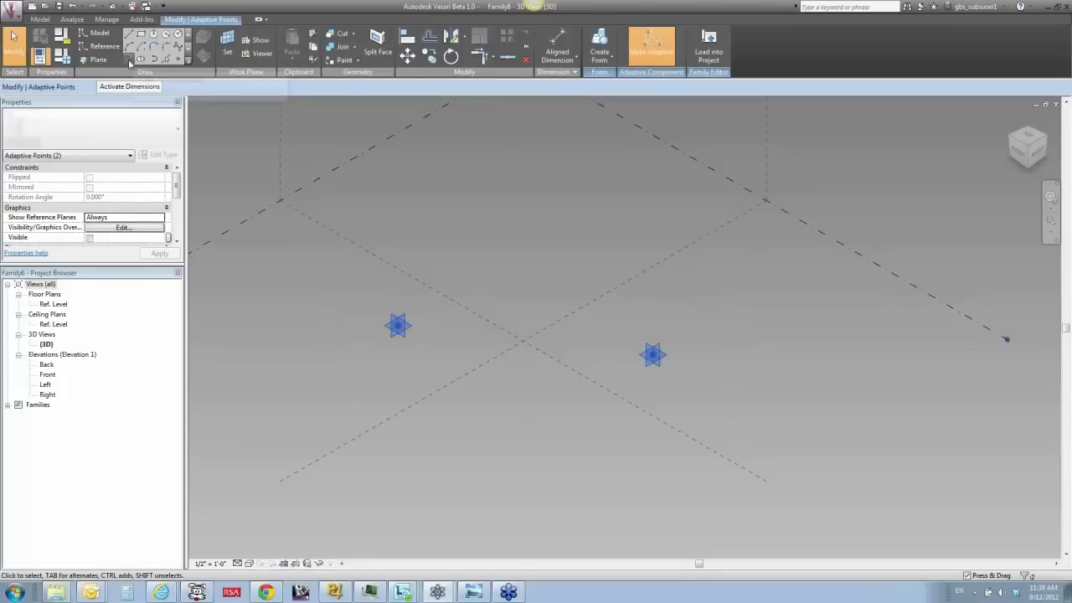
click(128, 59)
click(582, 257)
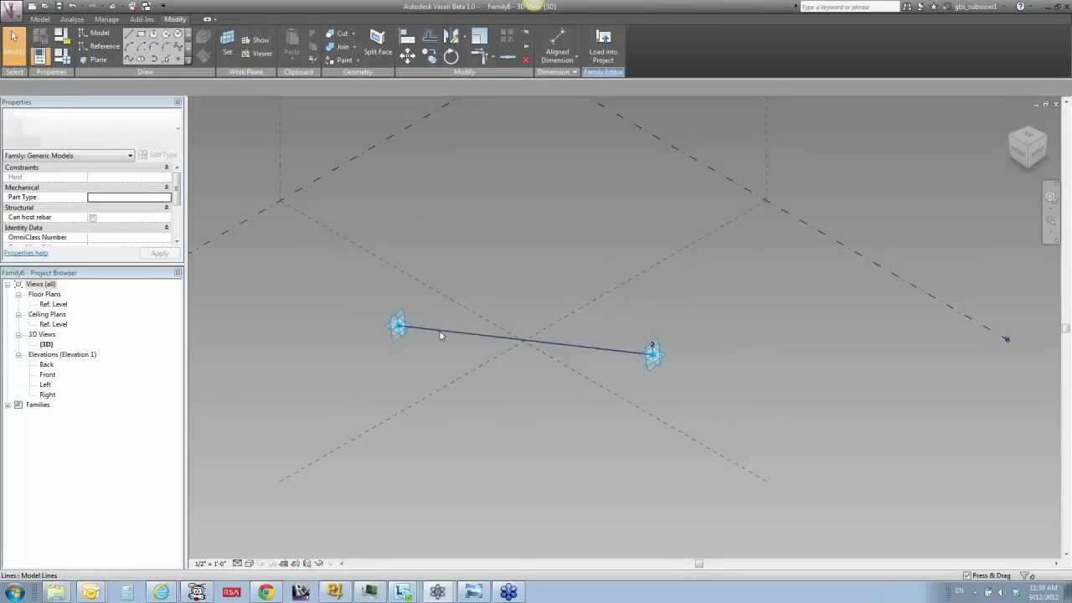
Load the family into buildingFins and place two short line instances on the site
click(603, 46)
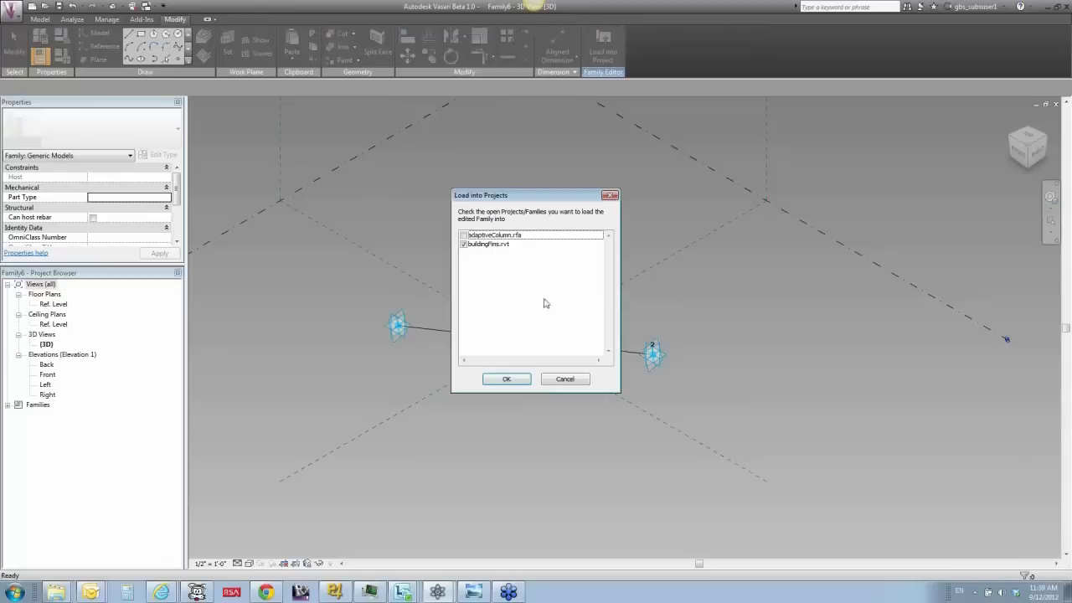
click(513, 378)
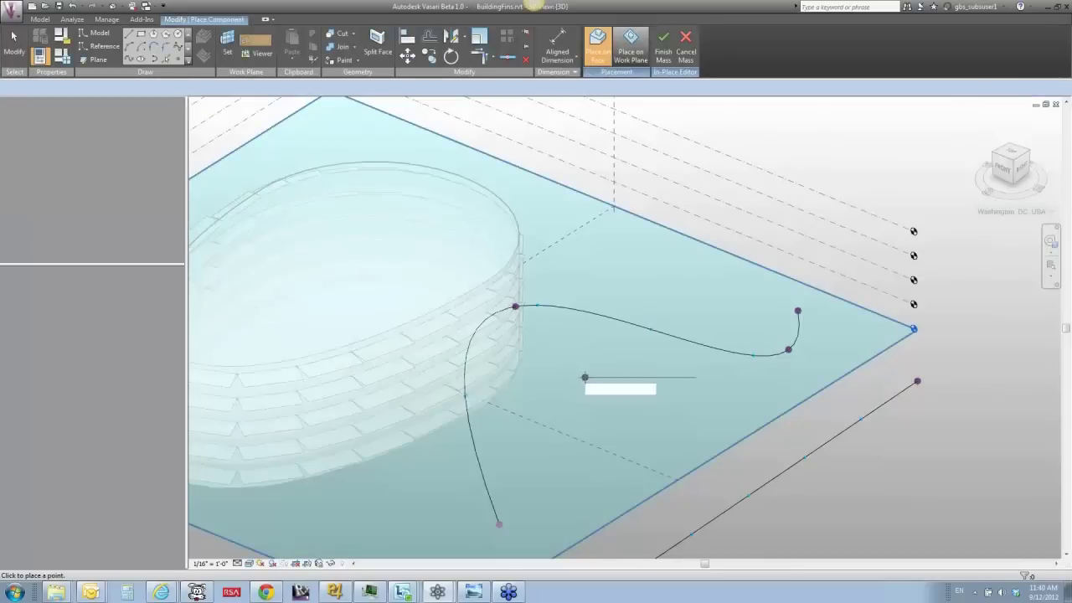
scroll(585, 377, down, 2)
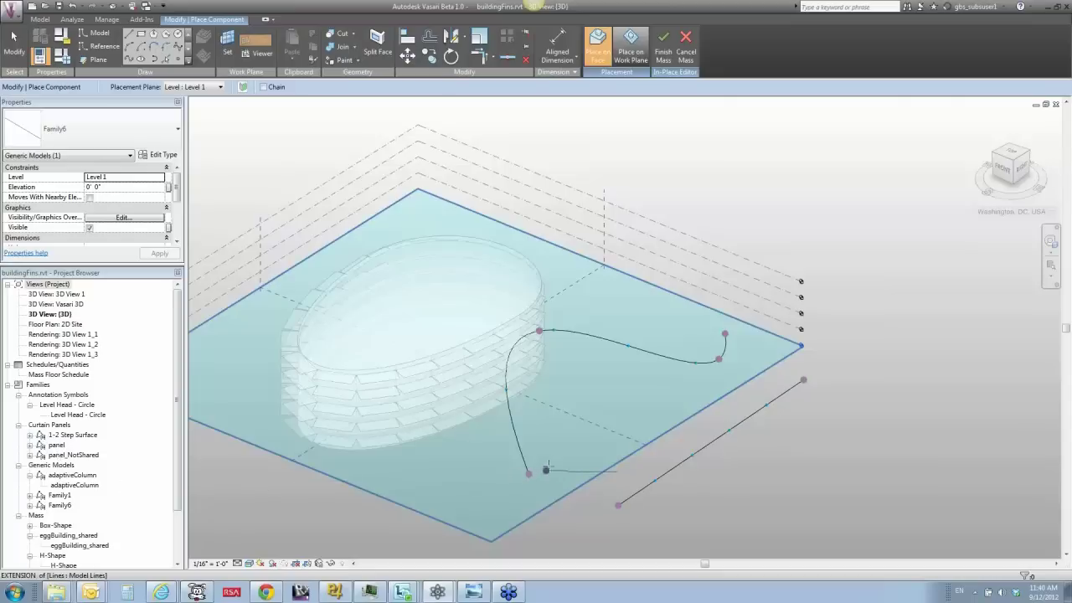
click(377, 475)
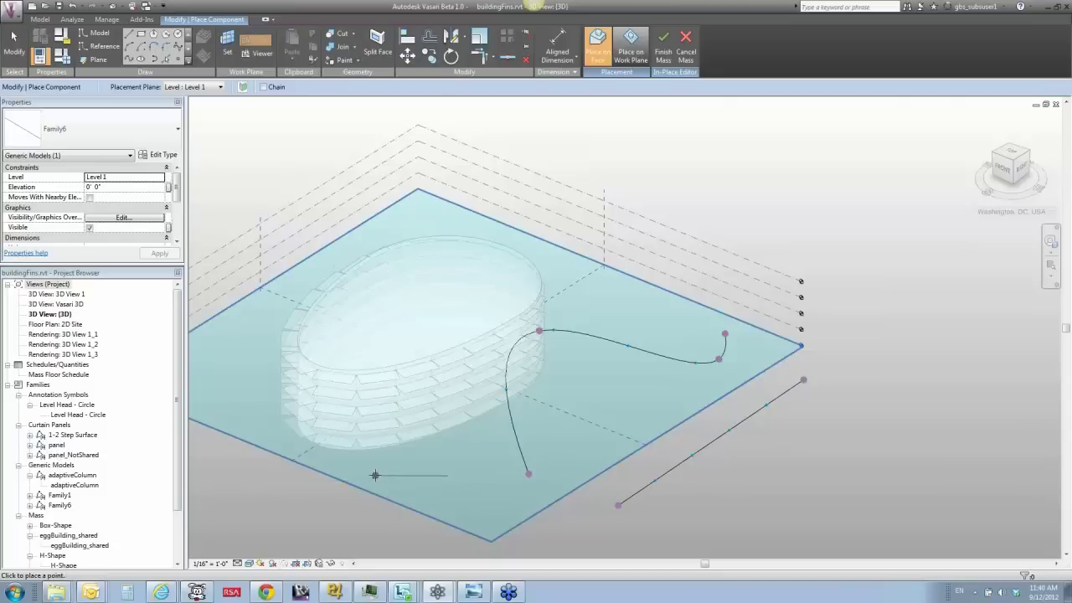
click(455, 458)
click(484, 464)
click(498, 512)
scroll(499, 512, up, 1)
key(Escape)
key(Escape)
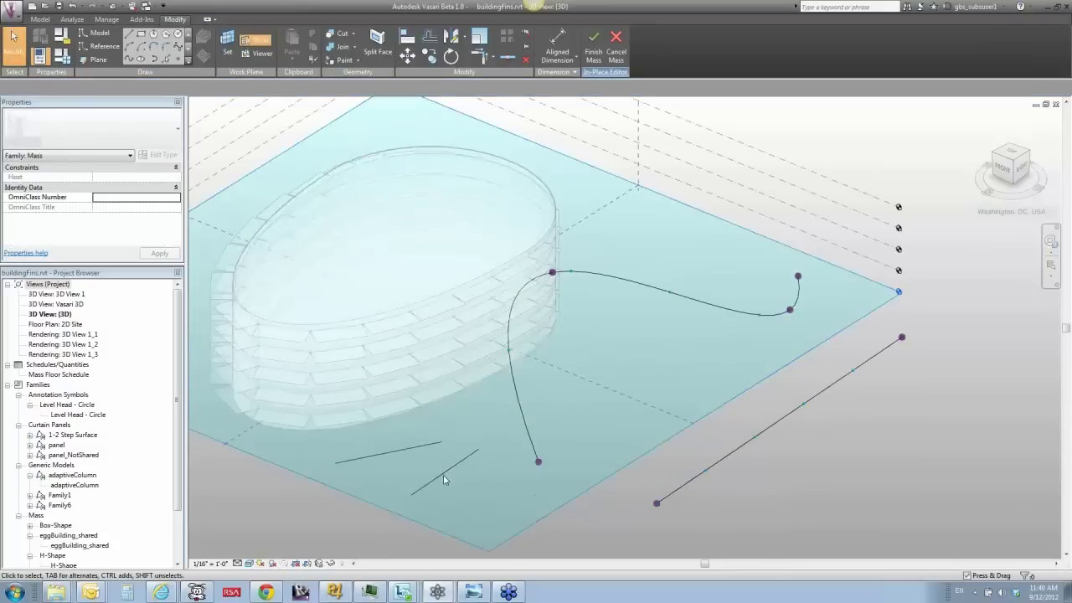
scroll(445, 480, down, 2)
Swap one short Family6 line instance to the adaptiveColumn type
click(466, 474)
scroll(470, 482, up, 1)
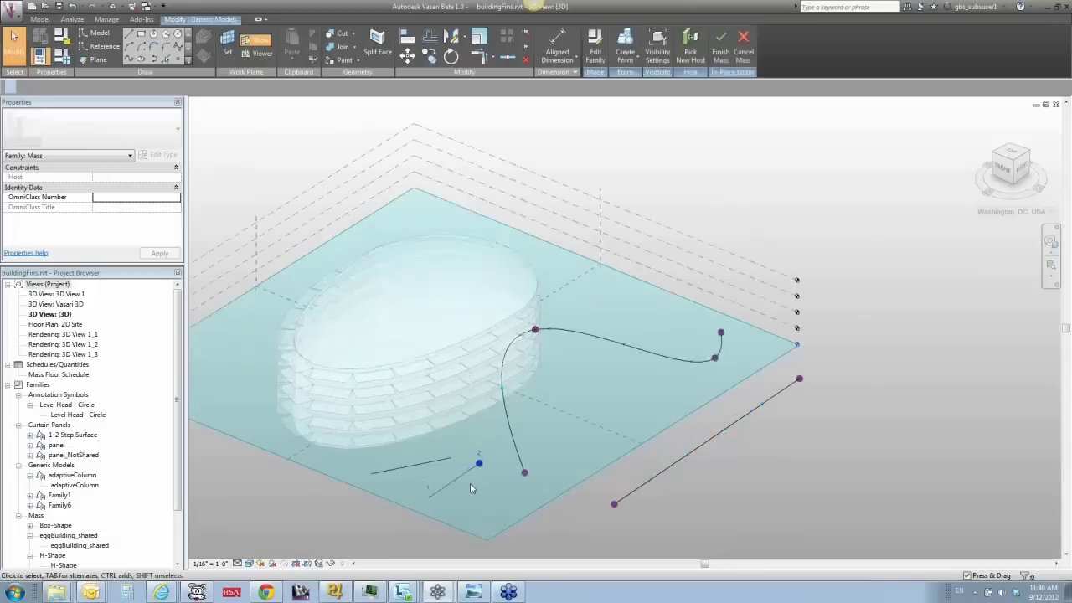
scroll(470, 482, up, 1)
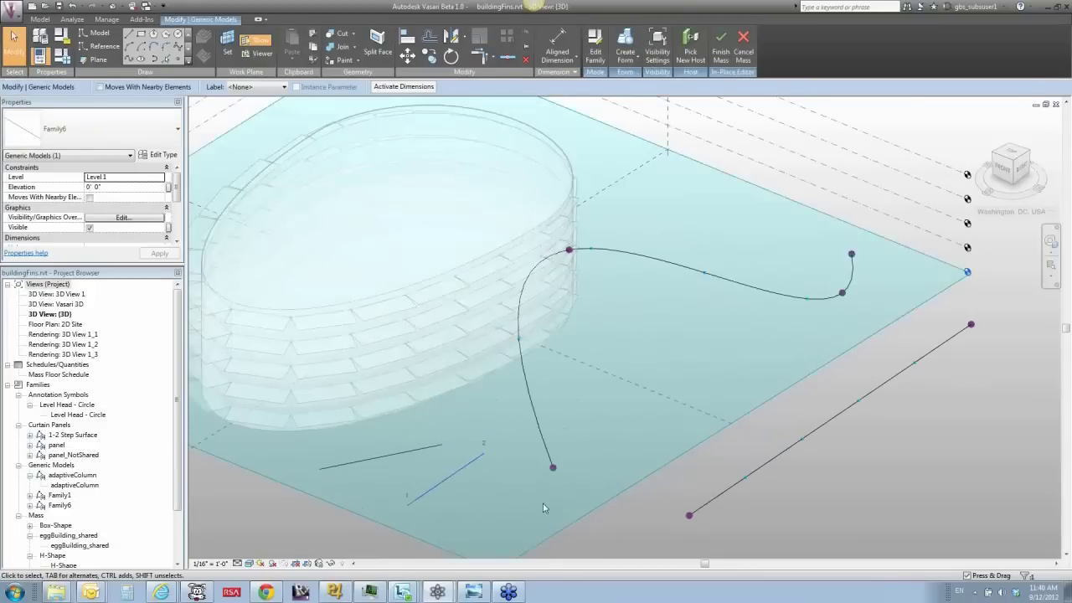
click(144, 132)
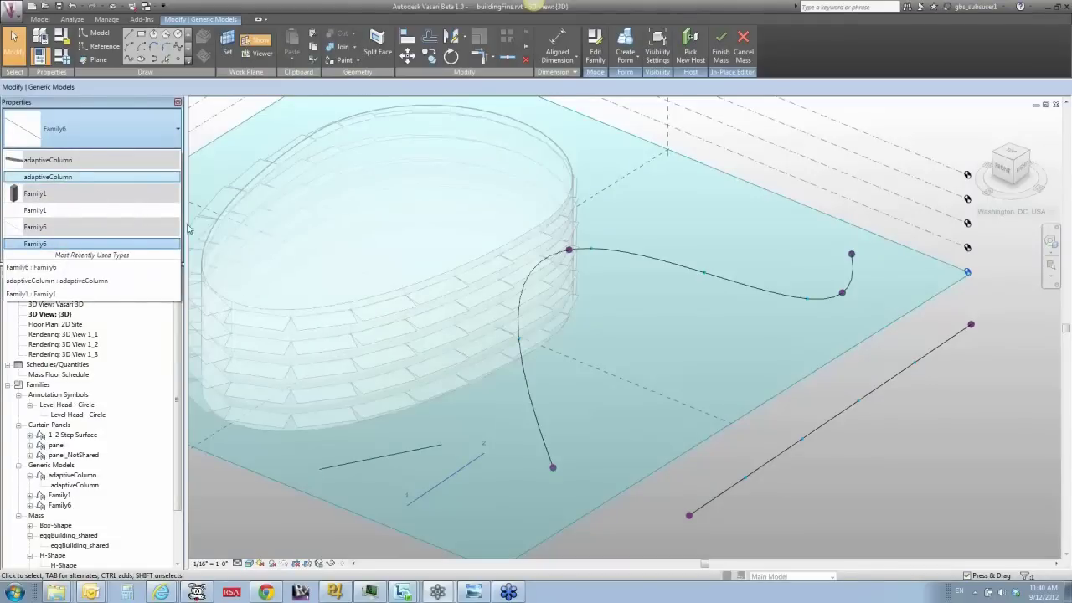
click(454, 442)
click(500, 492)
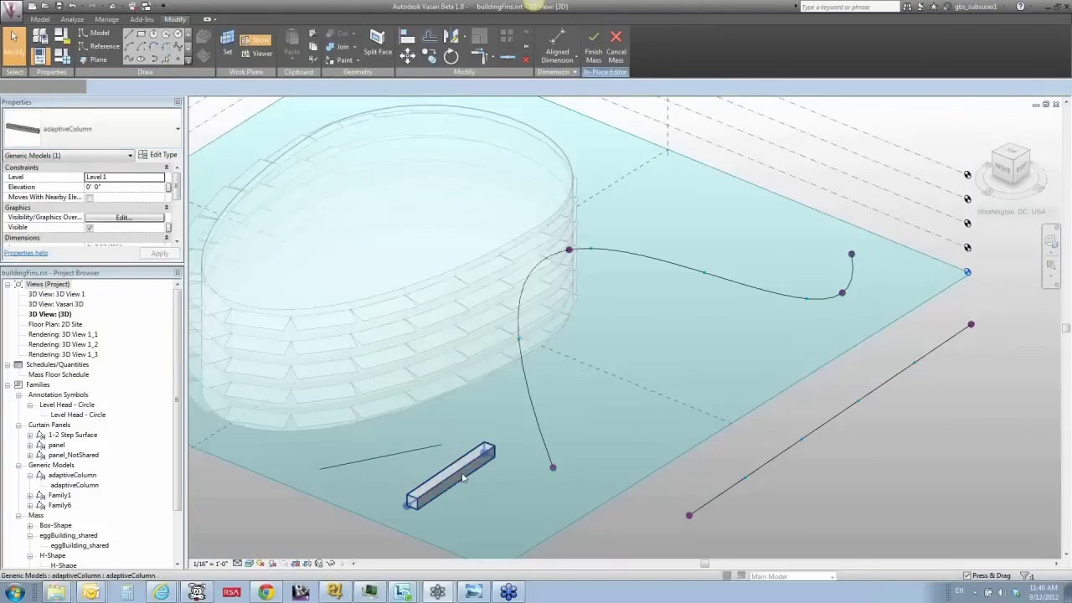
key(Escape)
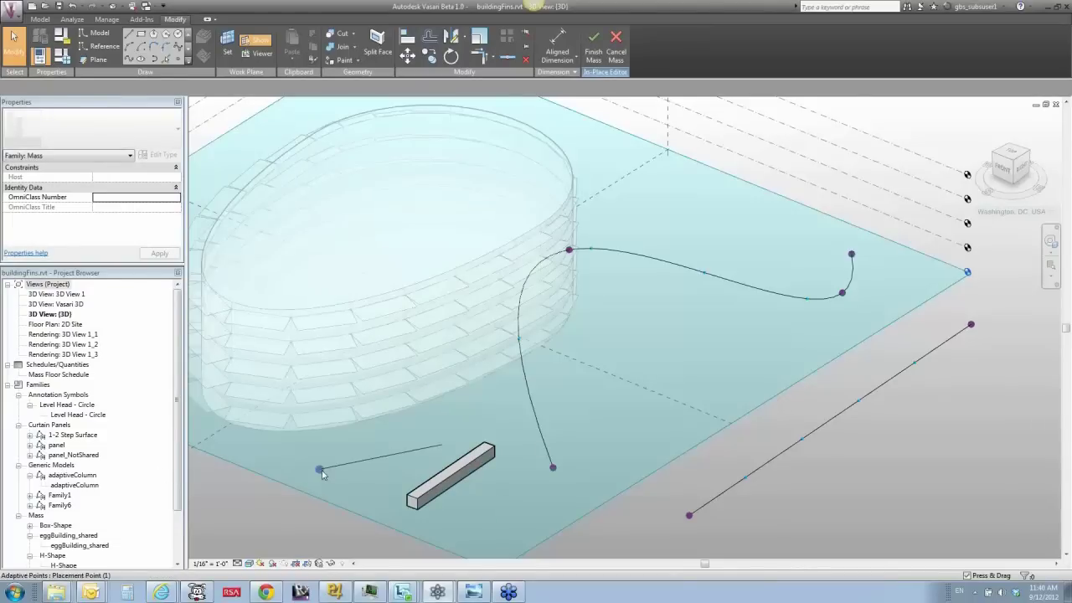
Rehost the remaining short line between the straight divided path and the curved spline
click(375, 473)
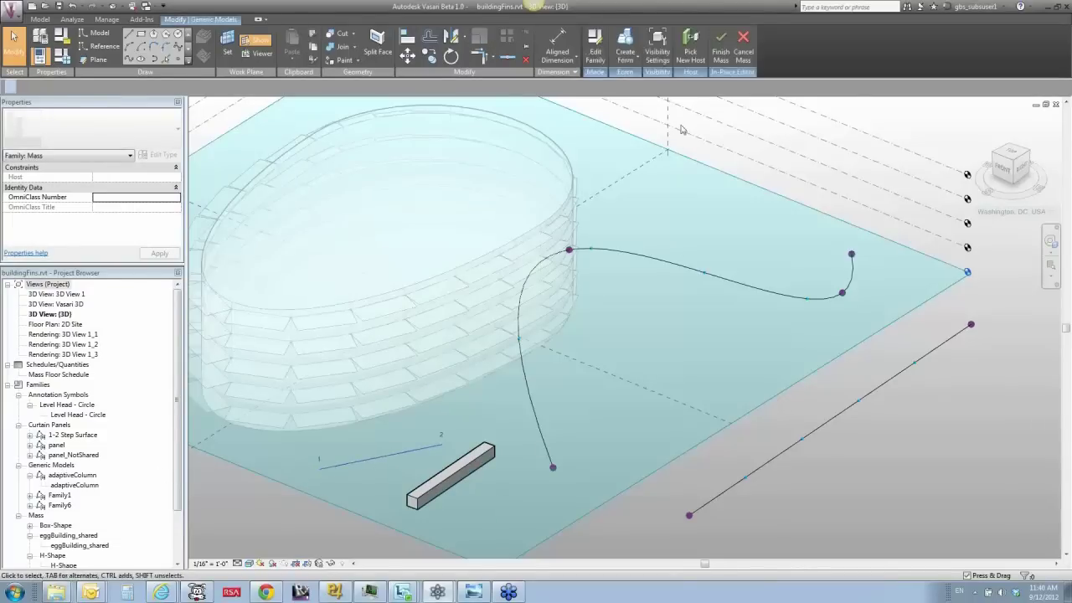
click(692, 52)
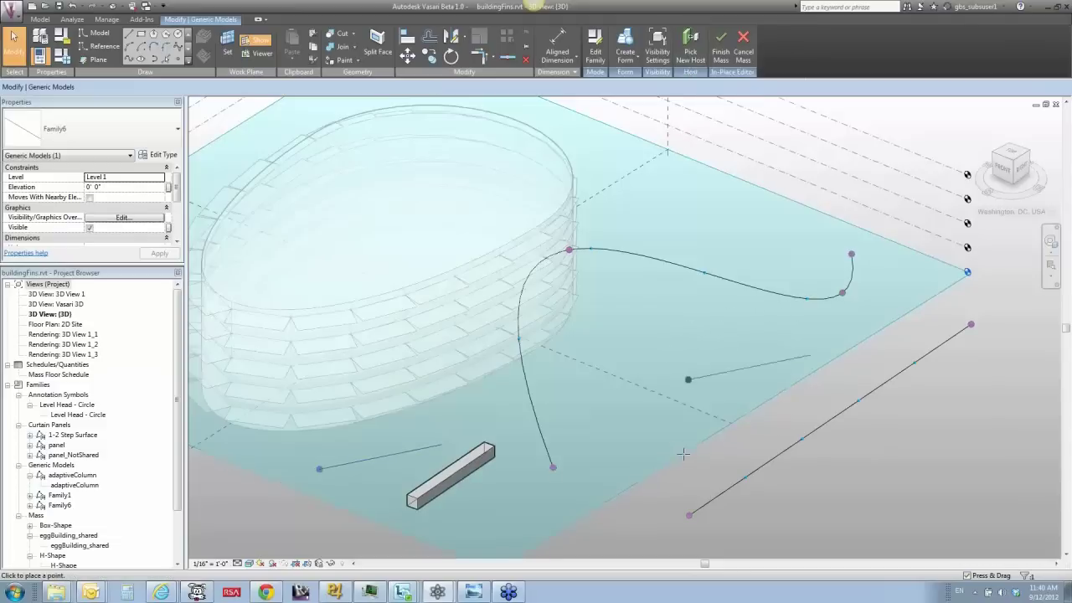
click(743, 476)
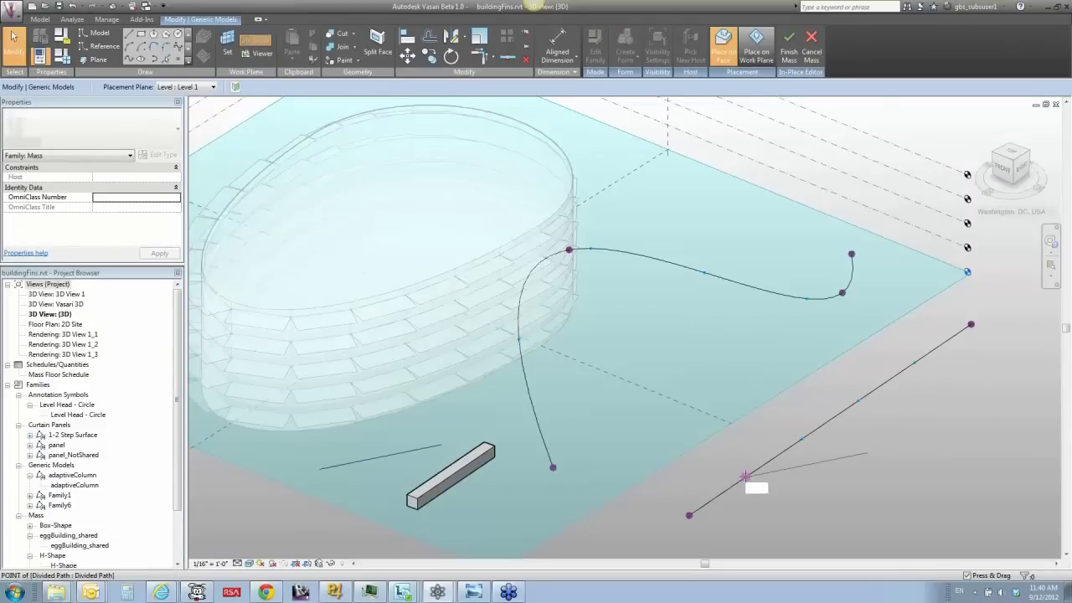
click(519, 338)
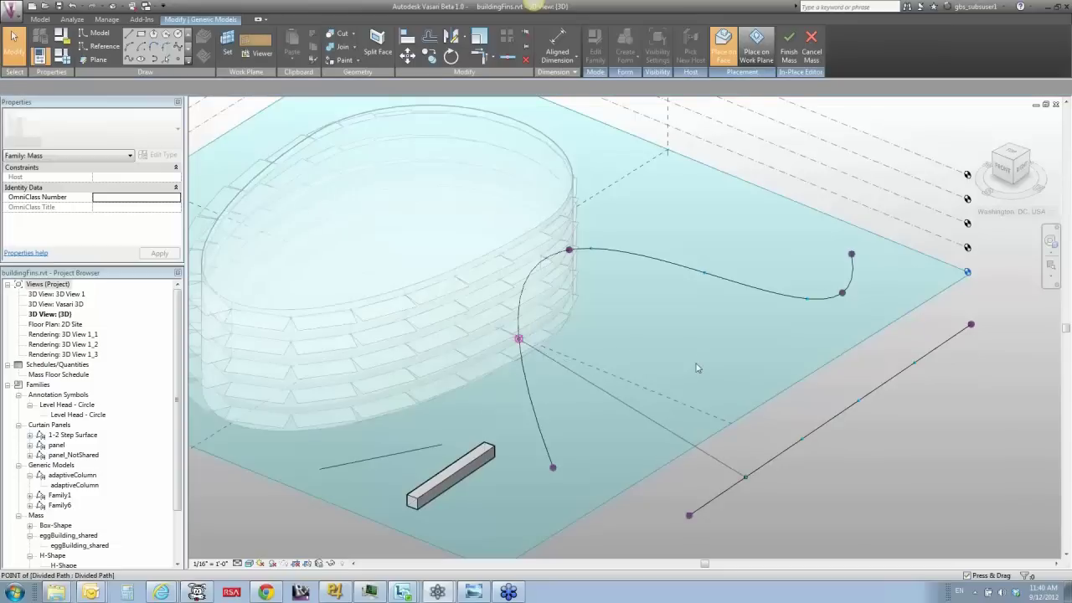
click(669, 434)
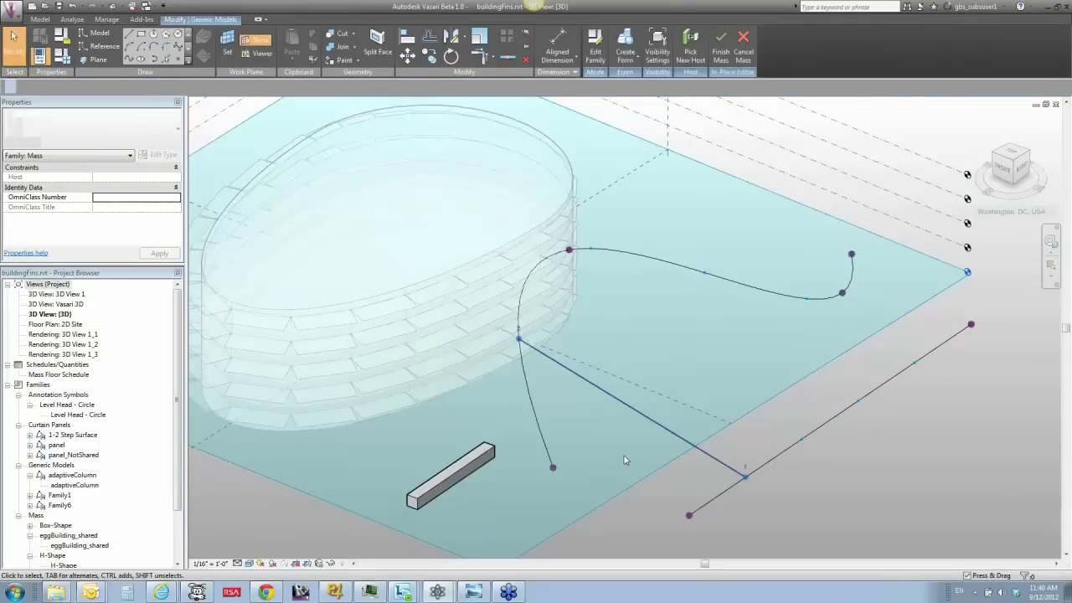
middle_drag(656, 421, 654, 423)
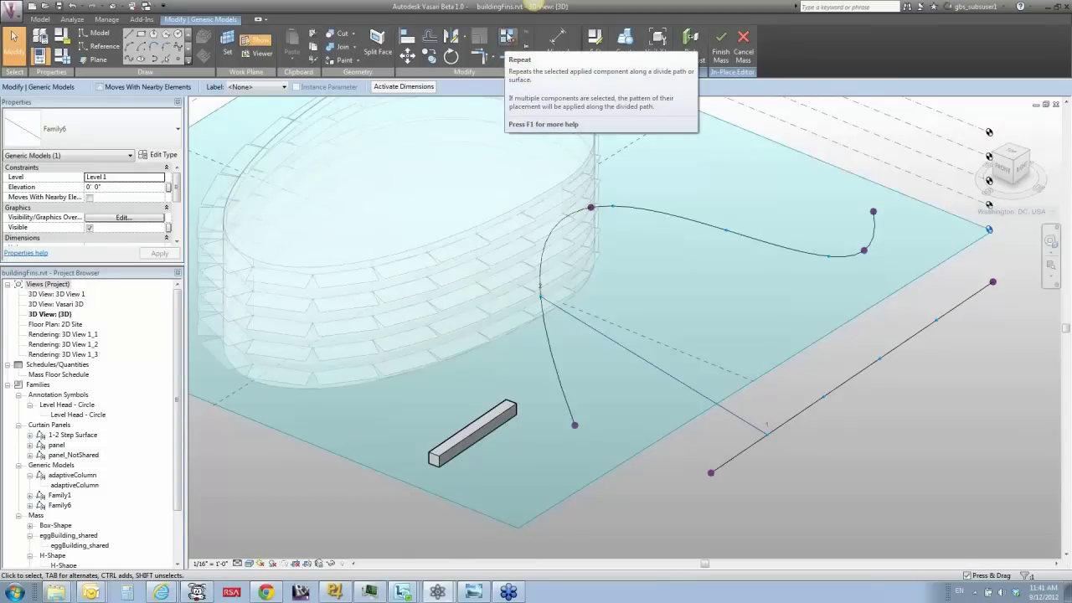
Repeat the connecting line along both divided paths as fins and raise the divisions to 12
click(507, 38)
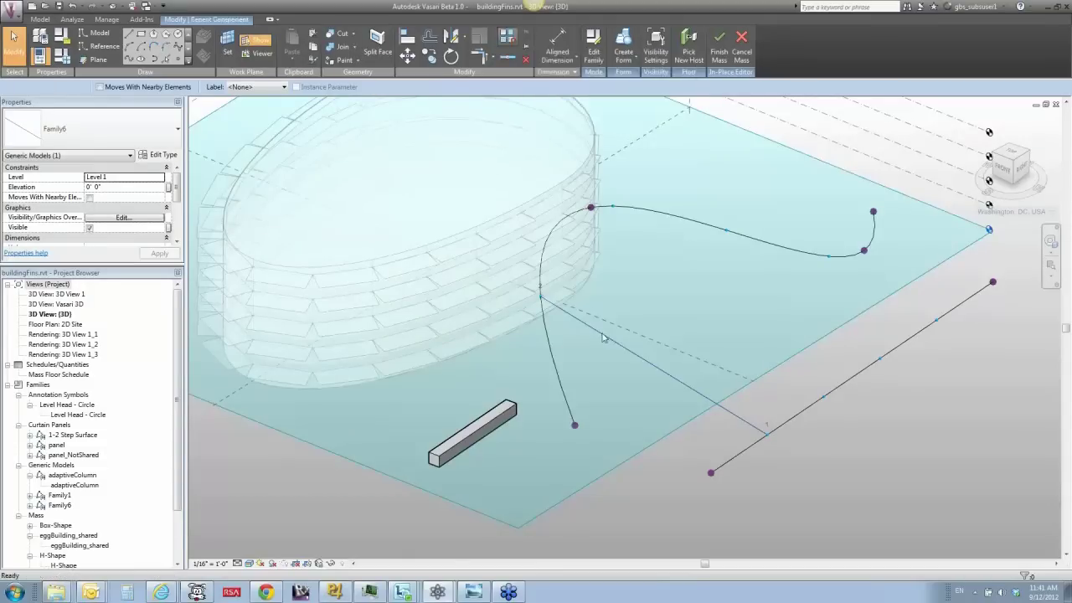
click(624, 398)
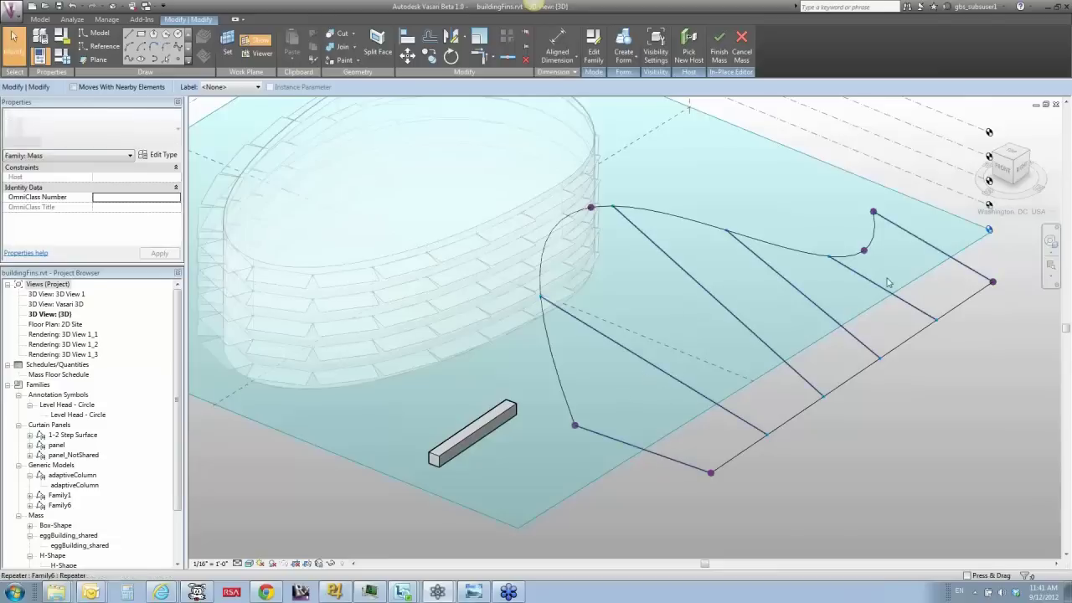
click(804, 258)
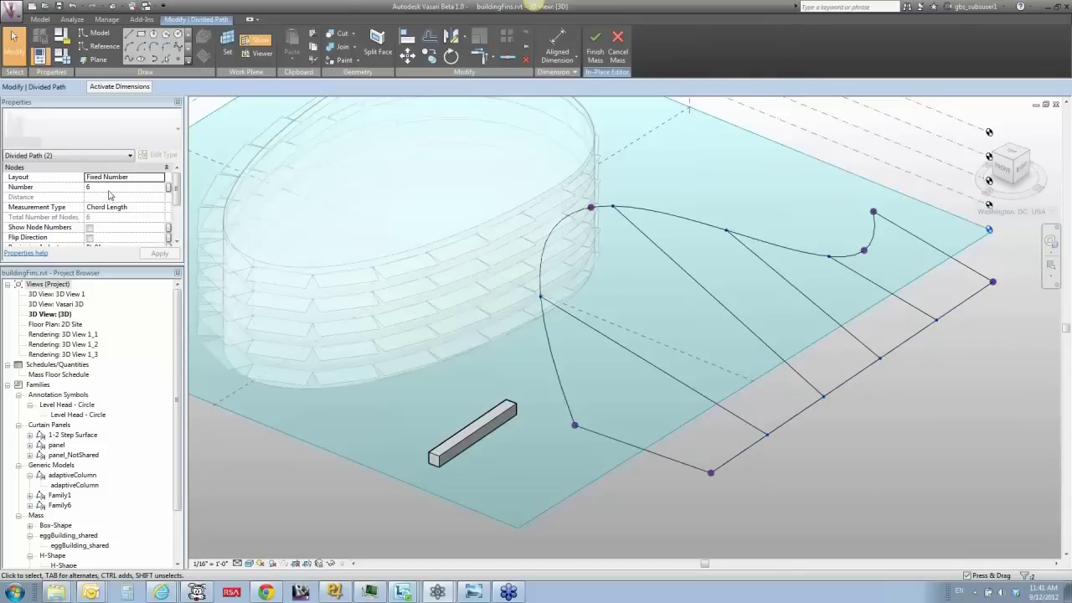
click(109, 188)
text(12)
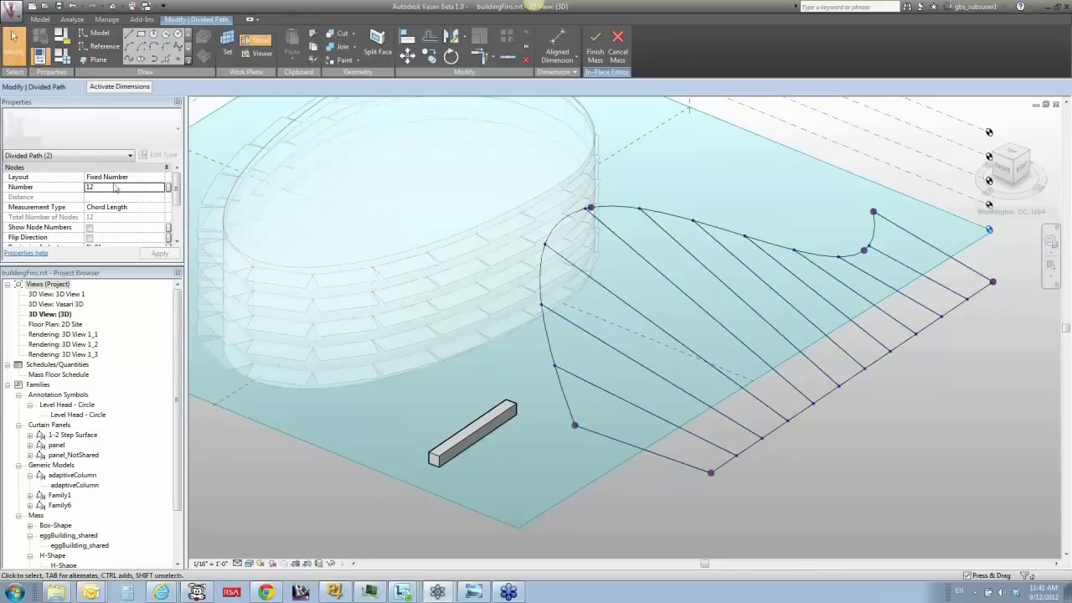
click(384, 416)
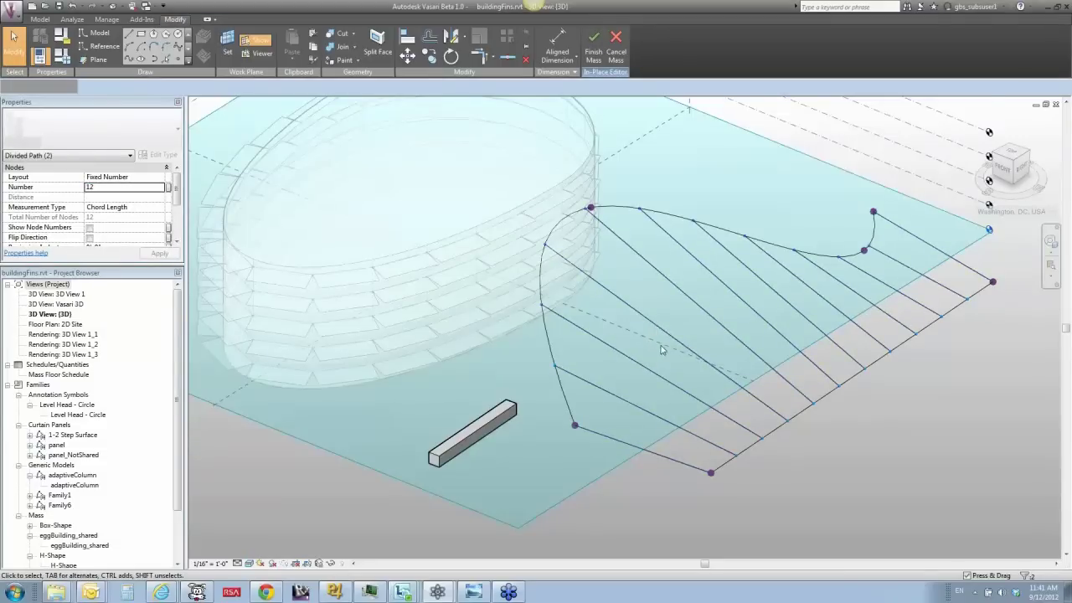
click(614, 328)
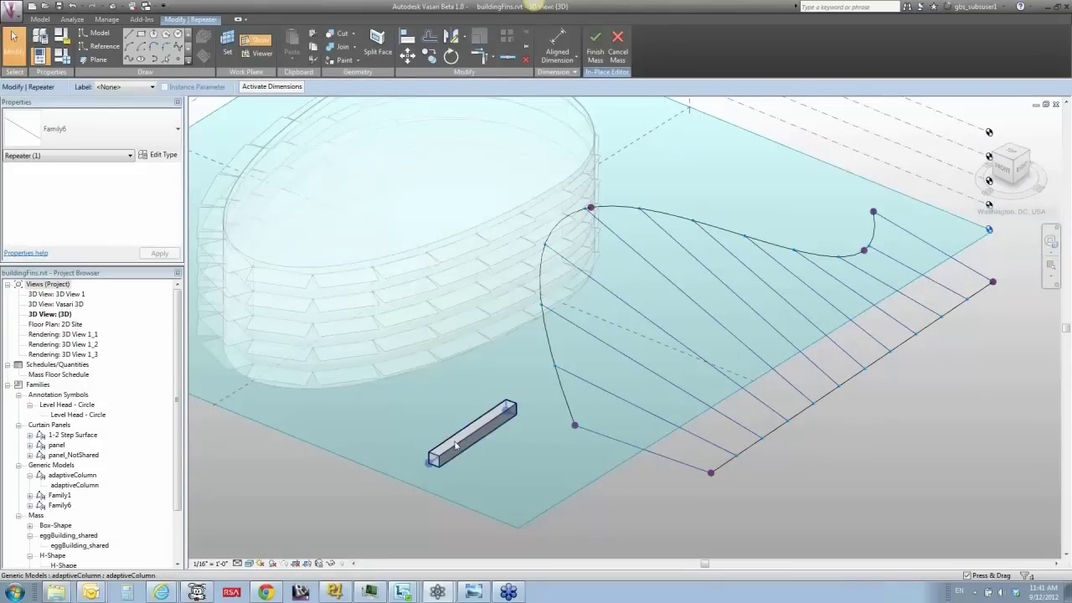
click(432, 469)
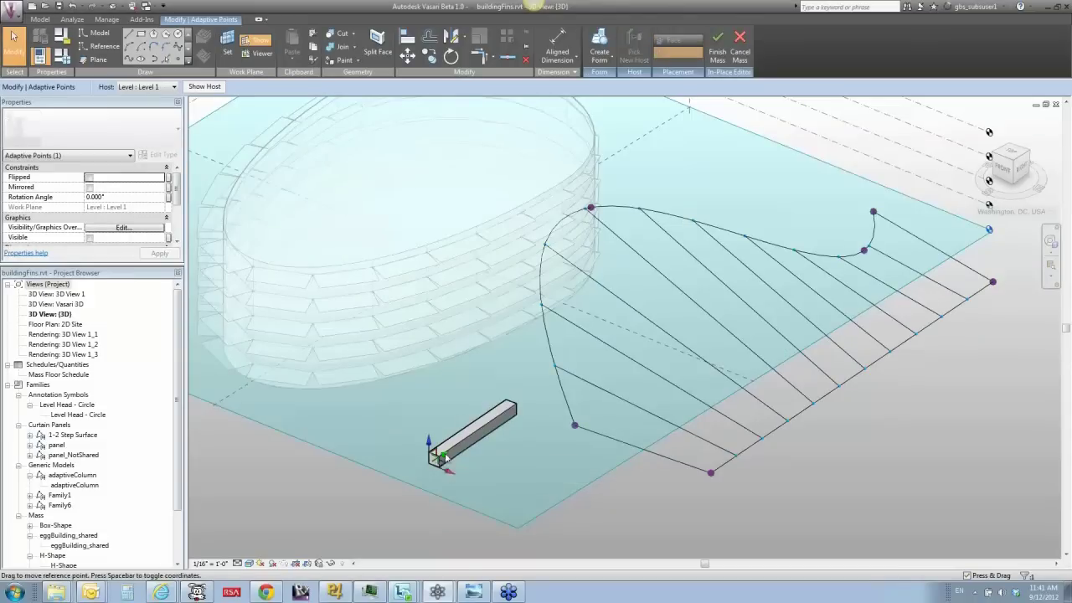
mouse_move(435, 459)
mouse_down()
mouse_move(344, 522)
mouse_move(473, 434)
mouse_move(362, 501)
mouse_up()
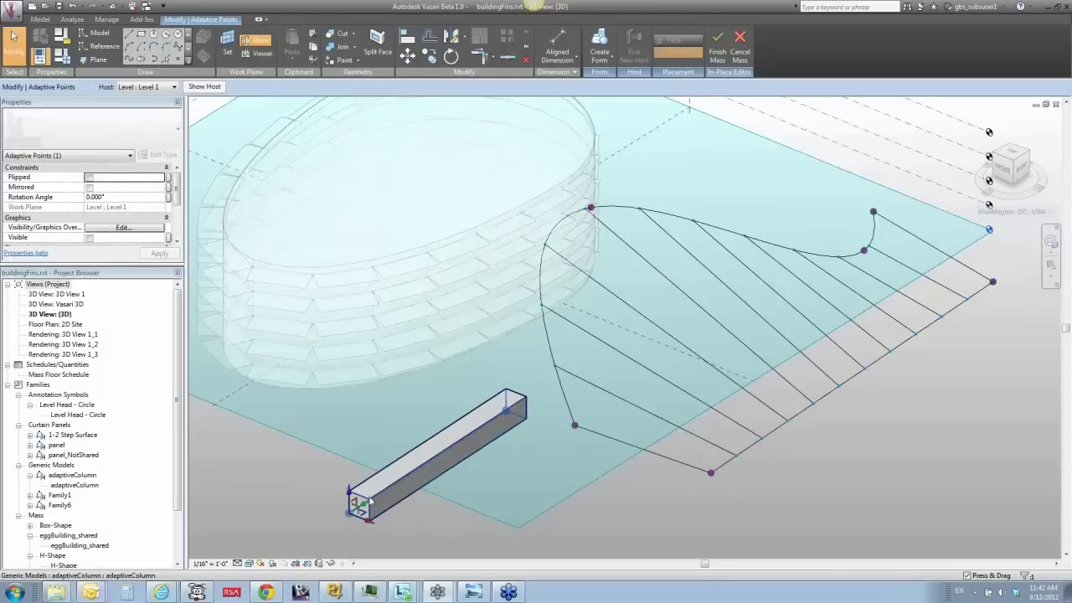
drag(368, 501, 466, 437)
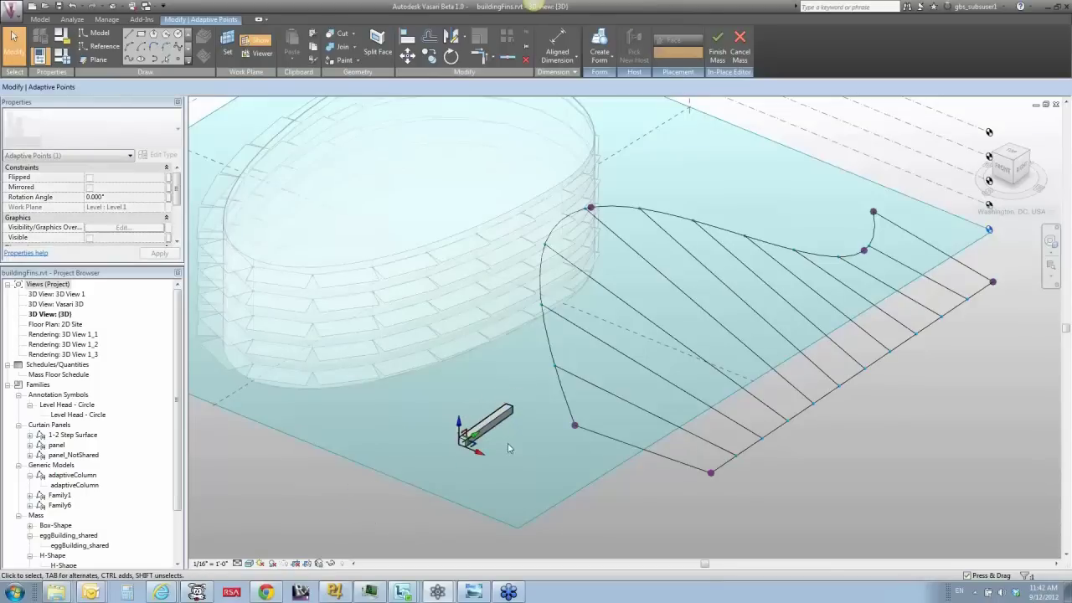
Switch the Family6 louver repeater to the adaptiveColumn type and orbit to inspect the box fins
click(653, 436)
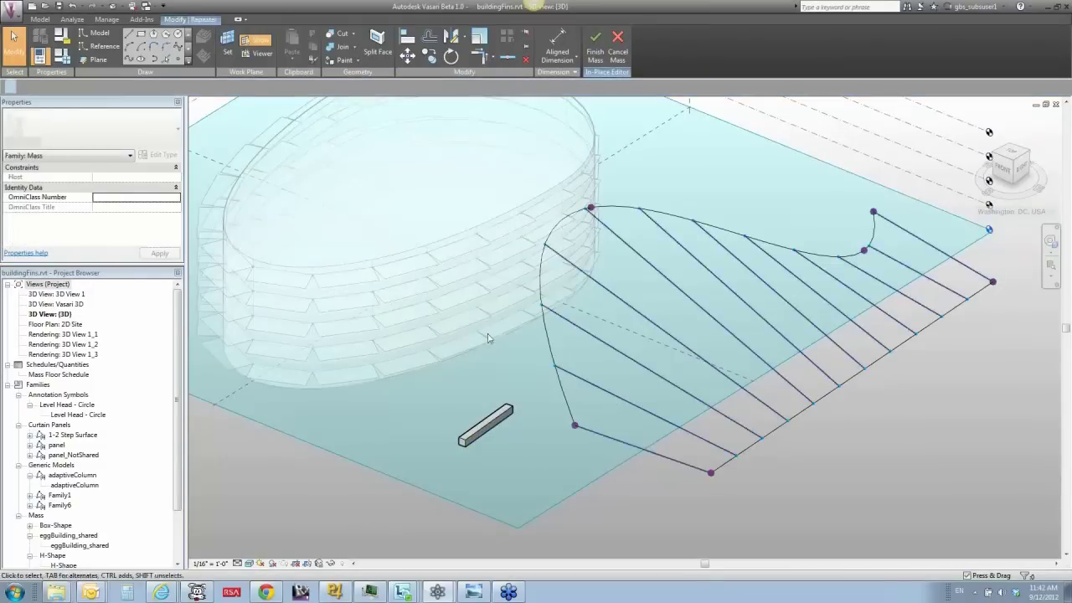
click(165, 136)
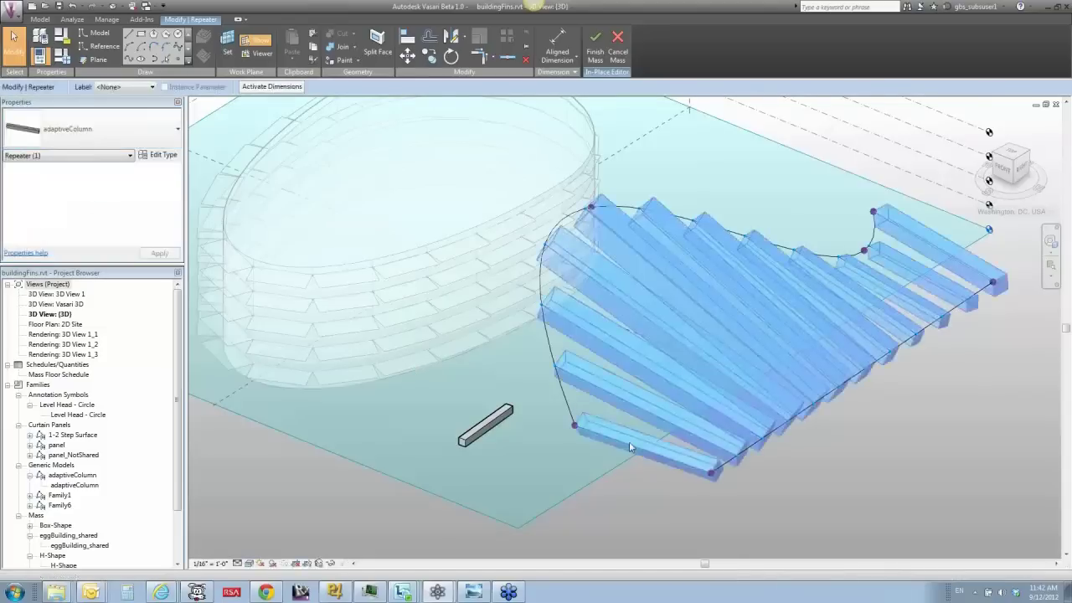
click(559, 479)
click(807, 467)
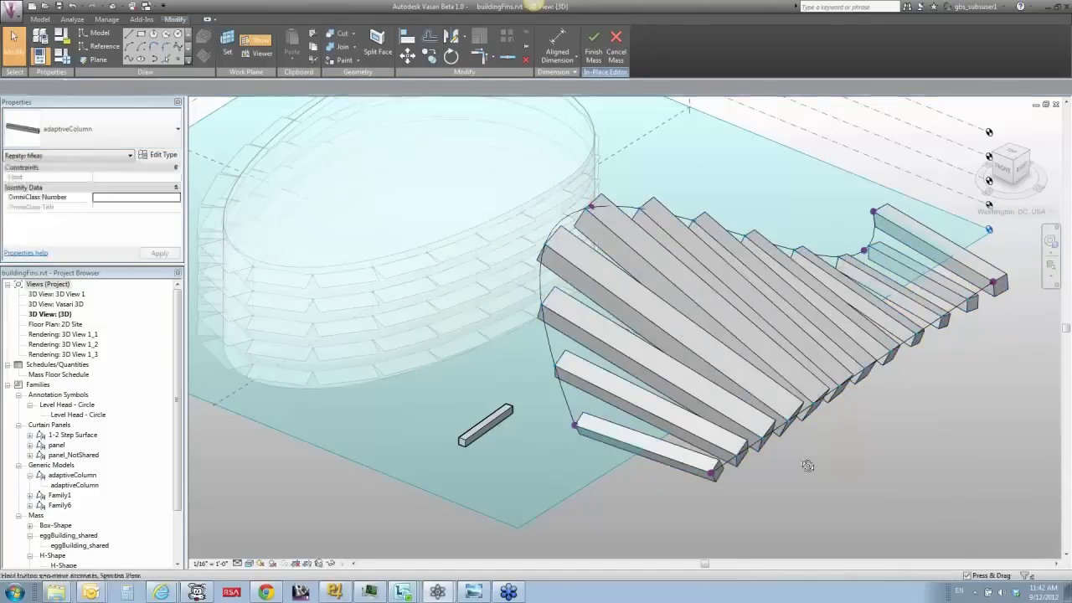
mouse_move(778, 455)
shift+middle_down()
mouse_move(709, 447)
mouse_move(846, 432)
mouse_move(737, 352)
shift+middle_up()
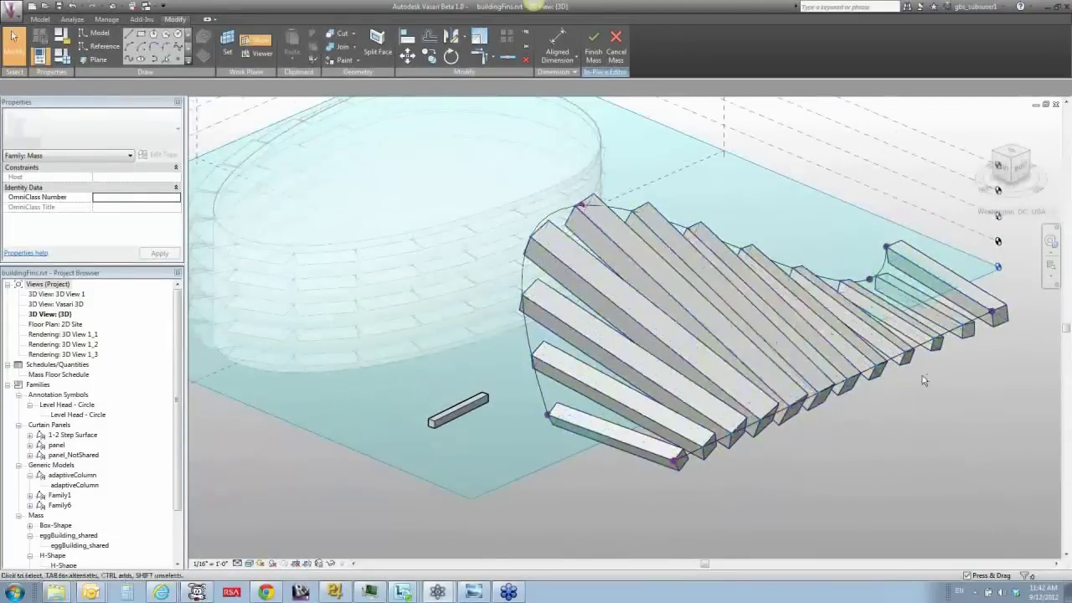
mouse_move(921, 402)
shift+middle_down()
mouse_move(909, 434)
mouse_move(922, 430)
shift+middle_up()
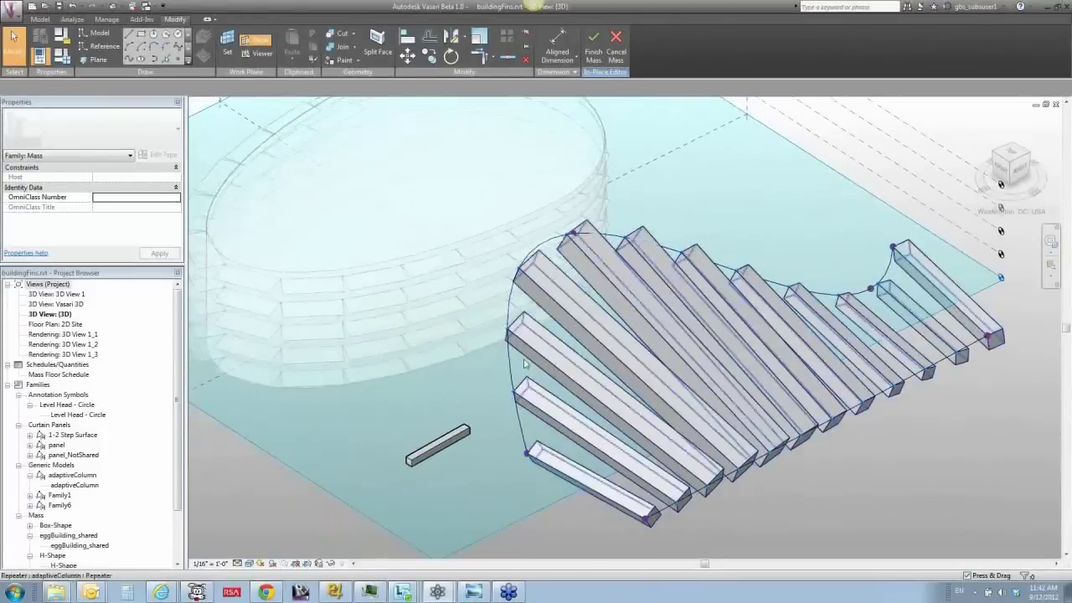
Raise the upper curve's peak reference point so the nearest fins stretch taller, then orbit
click(573, 232)
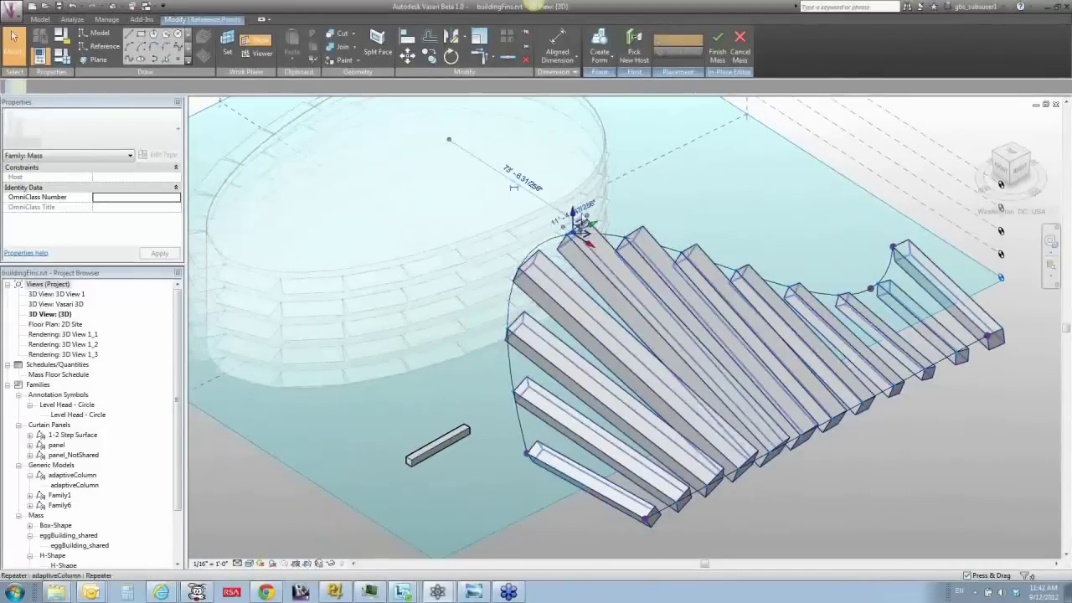
click(573, 231)
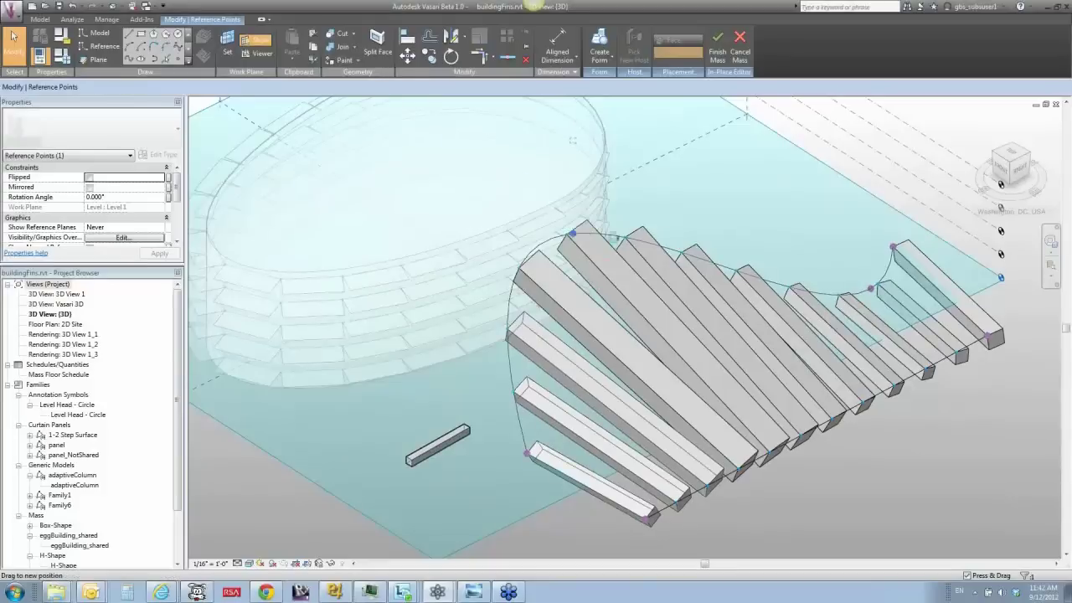
drag(572, 232, 574, 123)
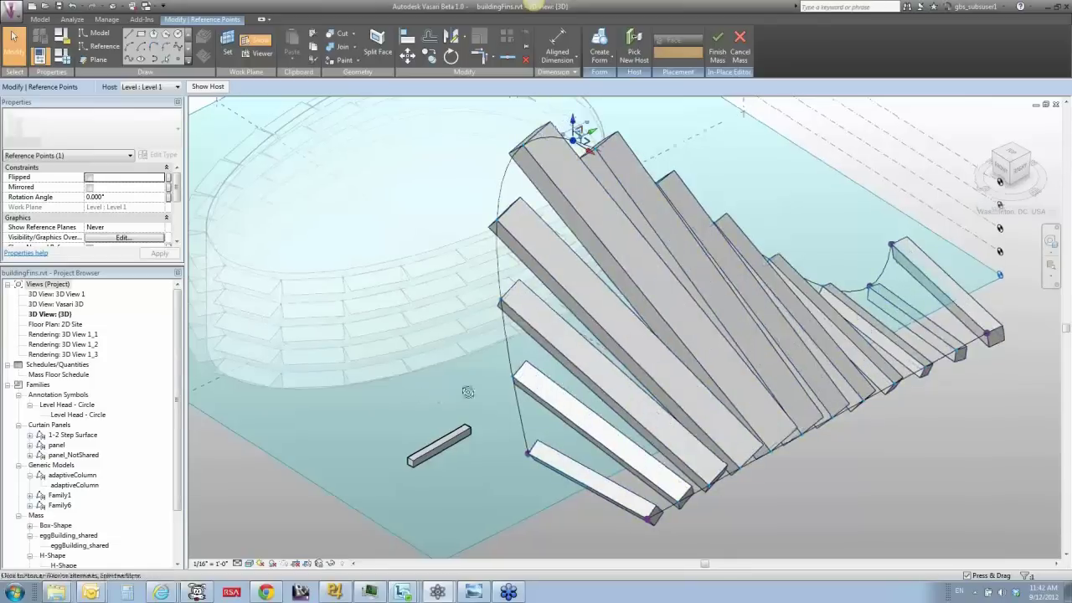
mouse_move(561, 370)
shift+middle_down()
mouse_move(647, 290)
mouse_move(391, 367)
mouse_move(114, 212)
shift+middle_up()
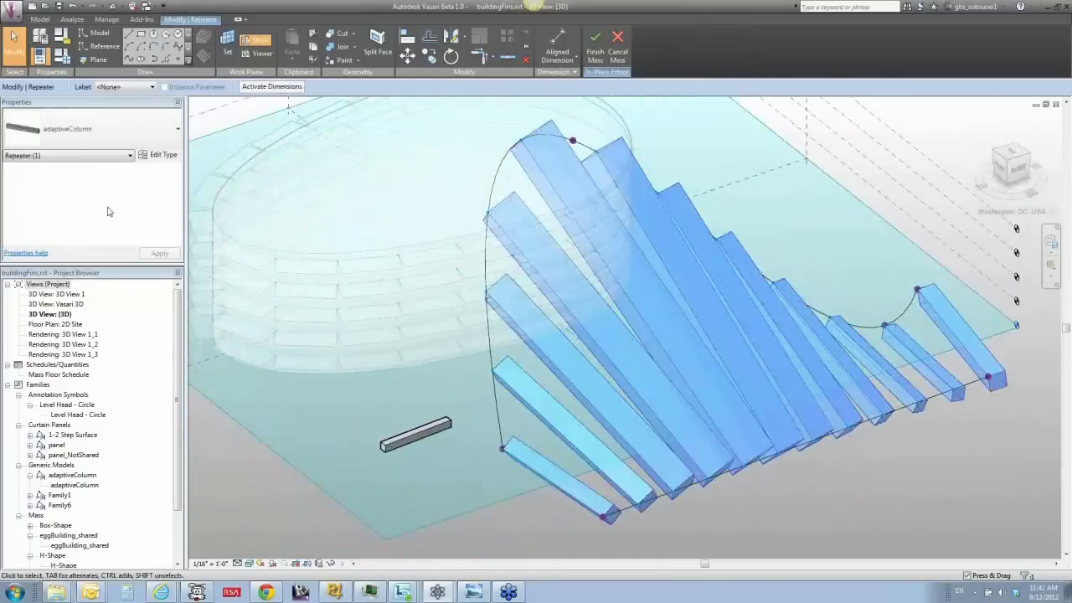
Set both dividing curves to 20 divisions, giving twenty denser adaptiveColumn fins
click(325, 433)
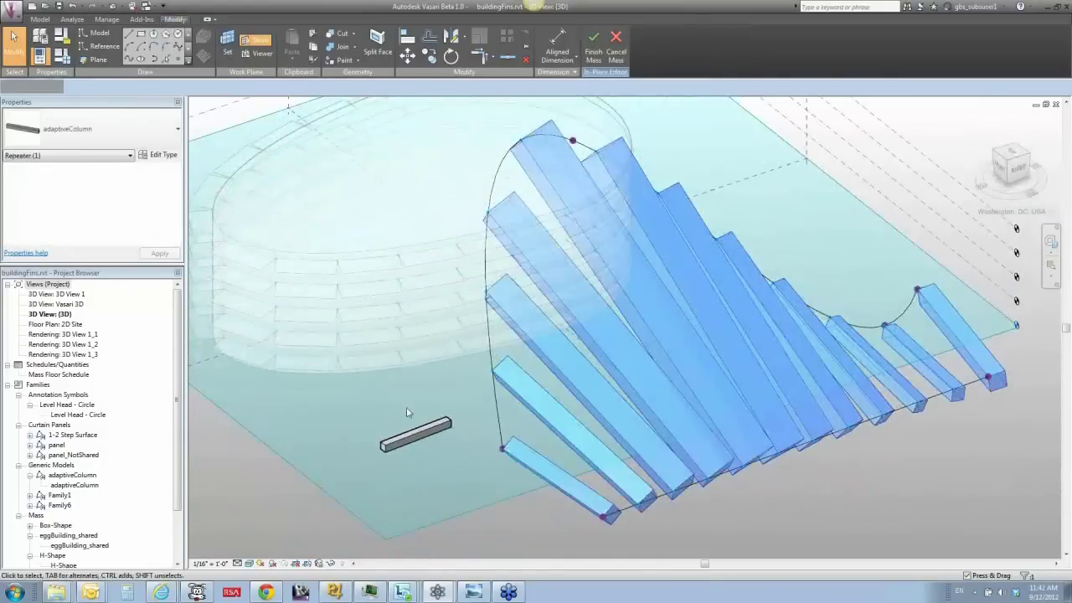
click(498, 413)
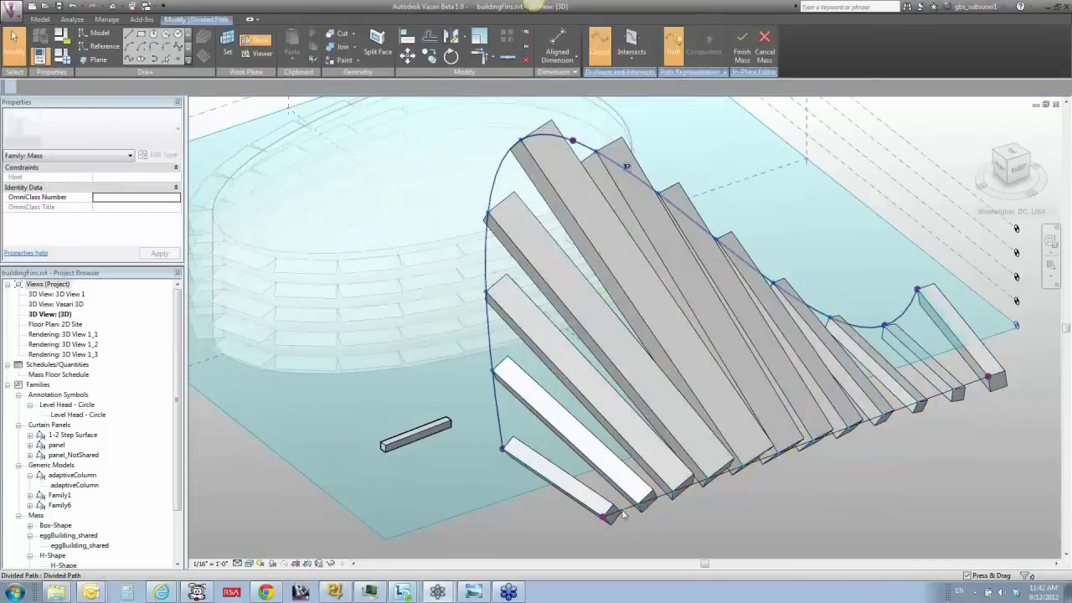
ctrl+click(696, 538)
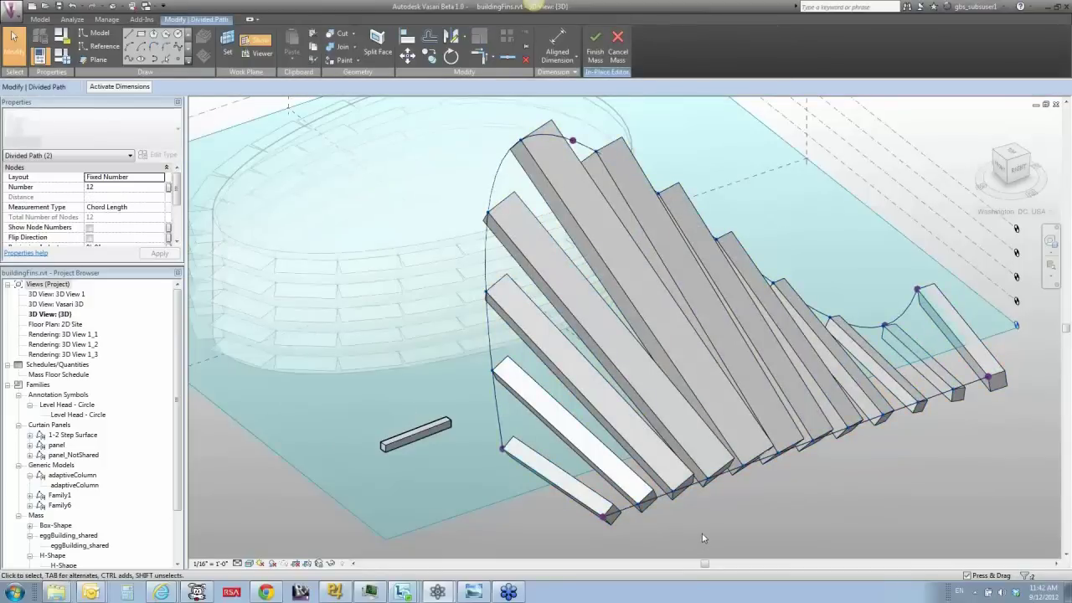
click(104, 187)
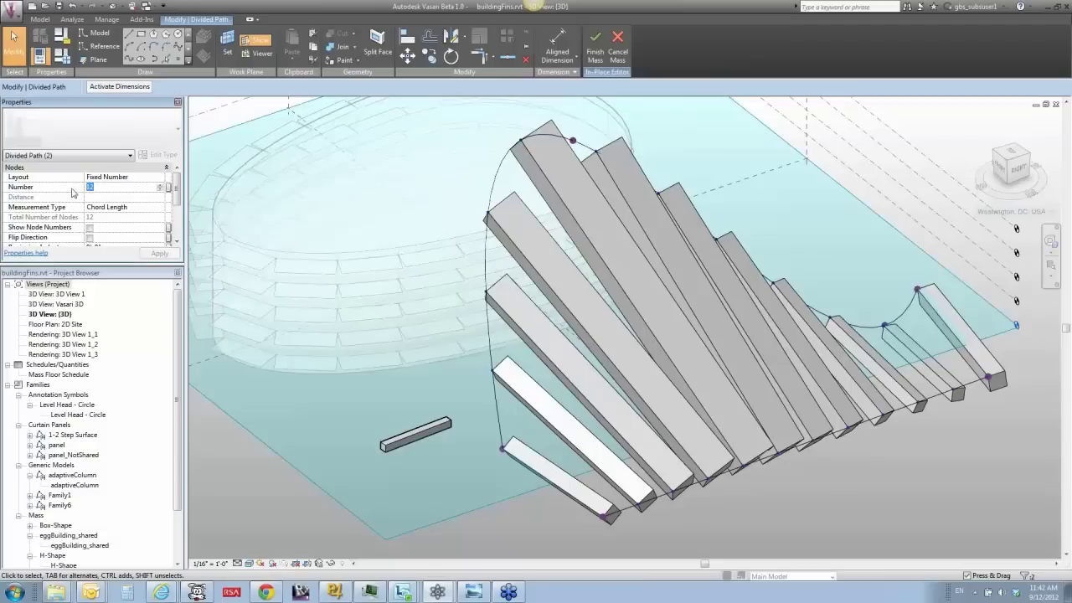
text(20)
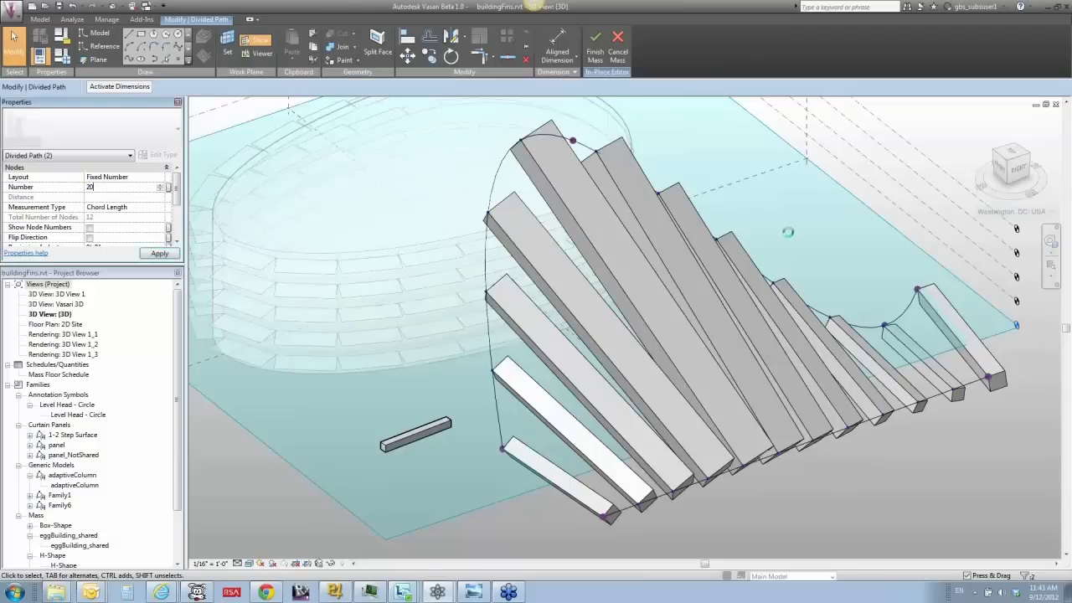
key(Return)
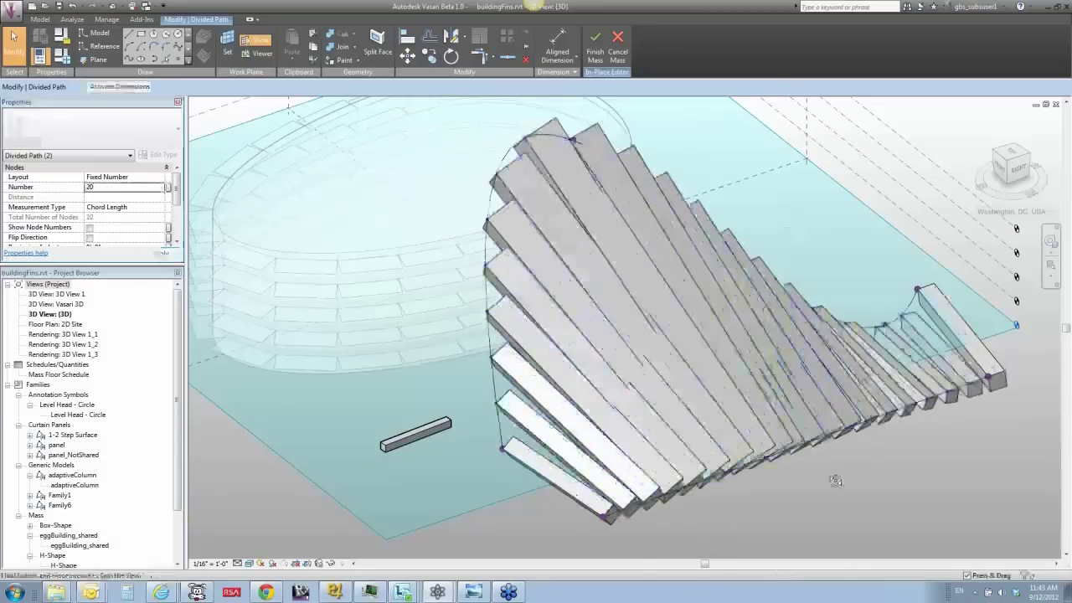
mouse_move(788, 237)
shift+middle_down()
mouse_move(640, 474)
mouse_move(953, 423)
mouse_move(561, 444)
shift+middle_up()
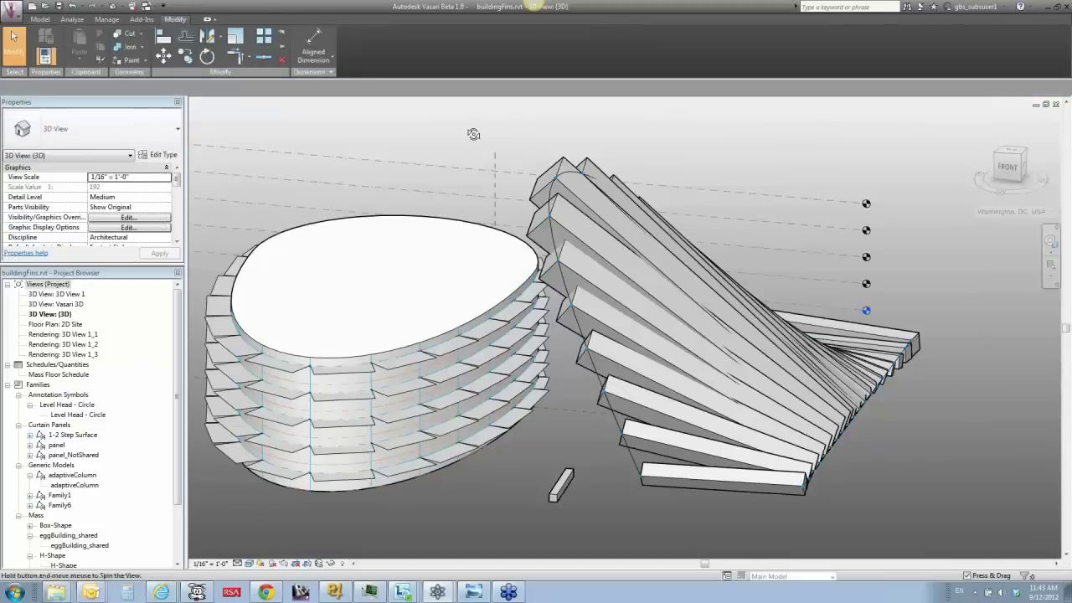
mouse_move(473, 134)
shift+middle_down()
mouse_move(509, 353)
mouse_move(446, 412)
shift+middle_up()
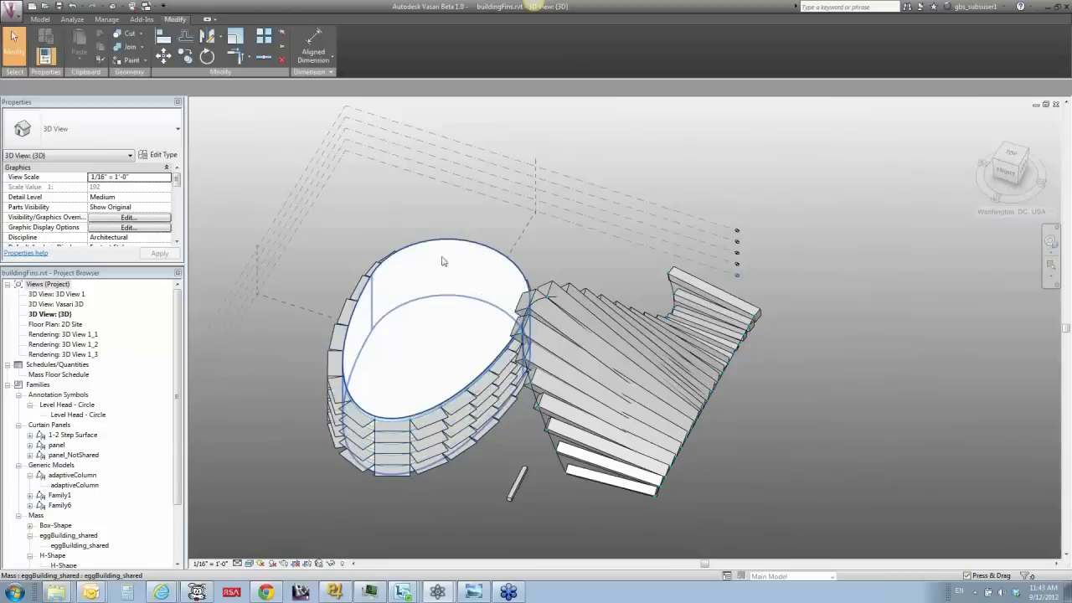
click(1015, 158)
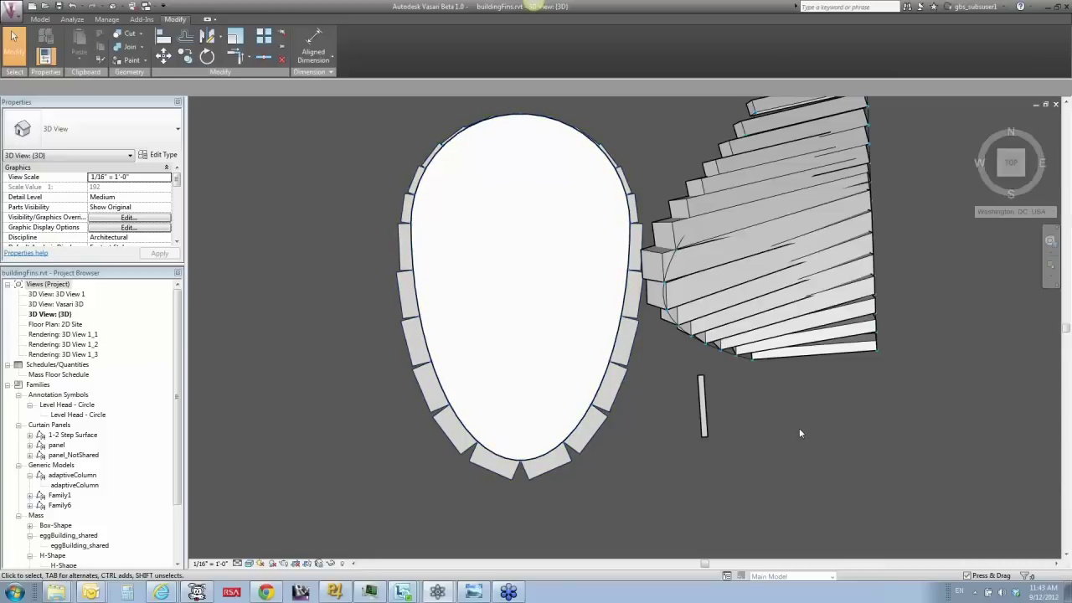
mouse_move(779, 445)
shift+middle_down()
mouse_move(705, 224)
mouse_move(557, 355)
shift+middle_up()
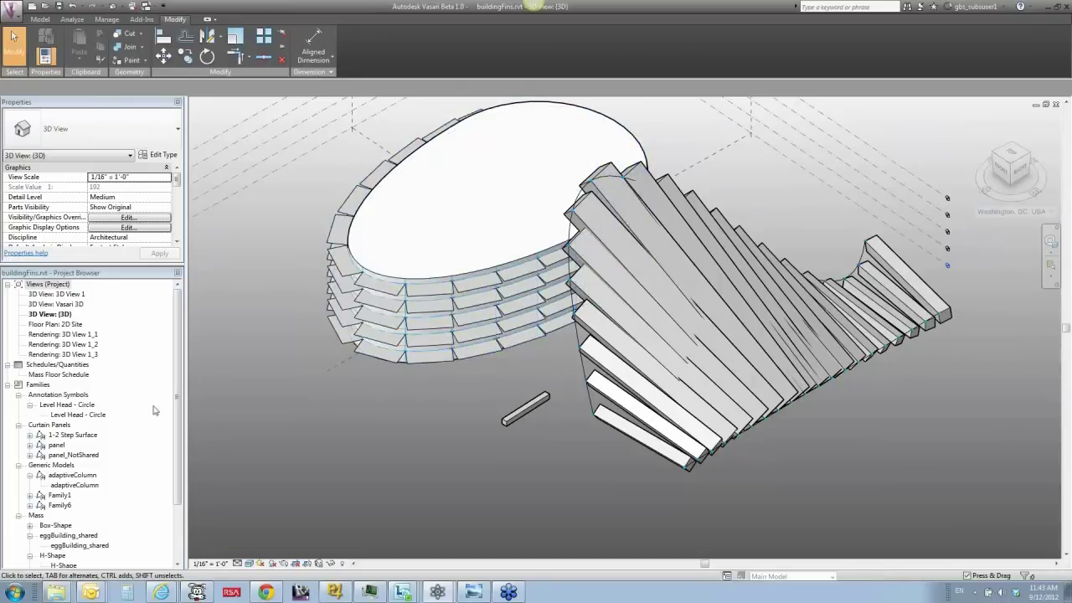
drag(178, 409, 176, 477)
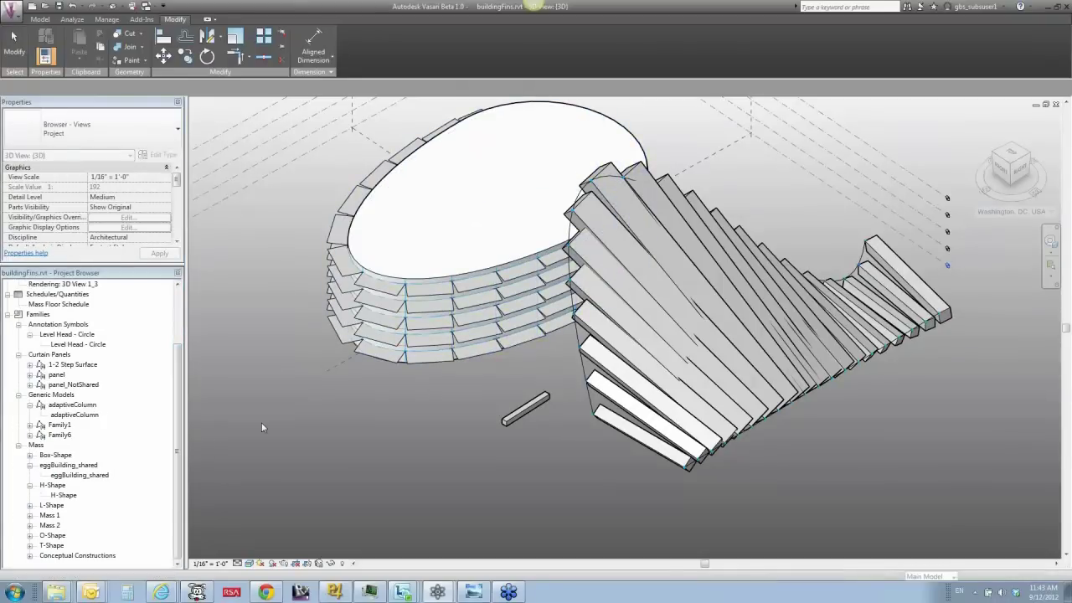
mouse_move(336, 475)
shift+middle_down()
mouse_move(352, 403)
mouse_move(444, 455)
mouse_move(383, 438)
shift+middle_up()
From the Manage tab, reframe the building and open the online Render Gallery
click(46, 21)
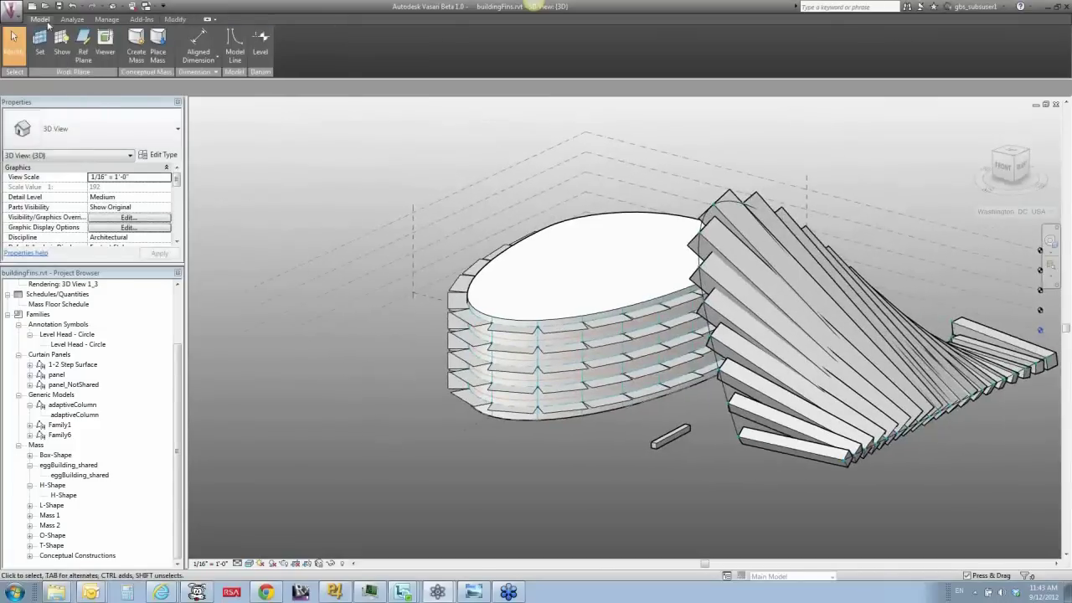
click(107, 19)
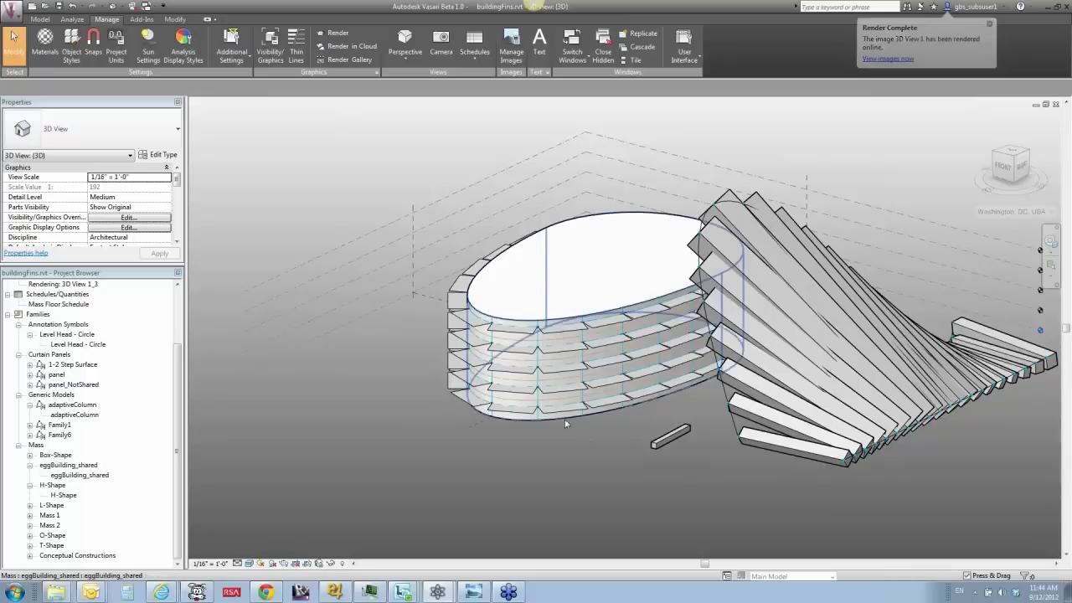
mouse_move(447, 423)
shift+middle_down()
mouse_move(518, 427)
mouse_move(466, 431)
shift+middle_up()
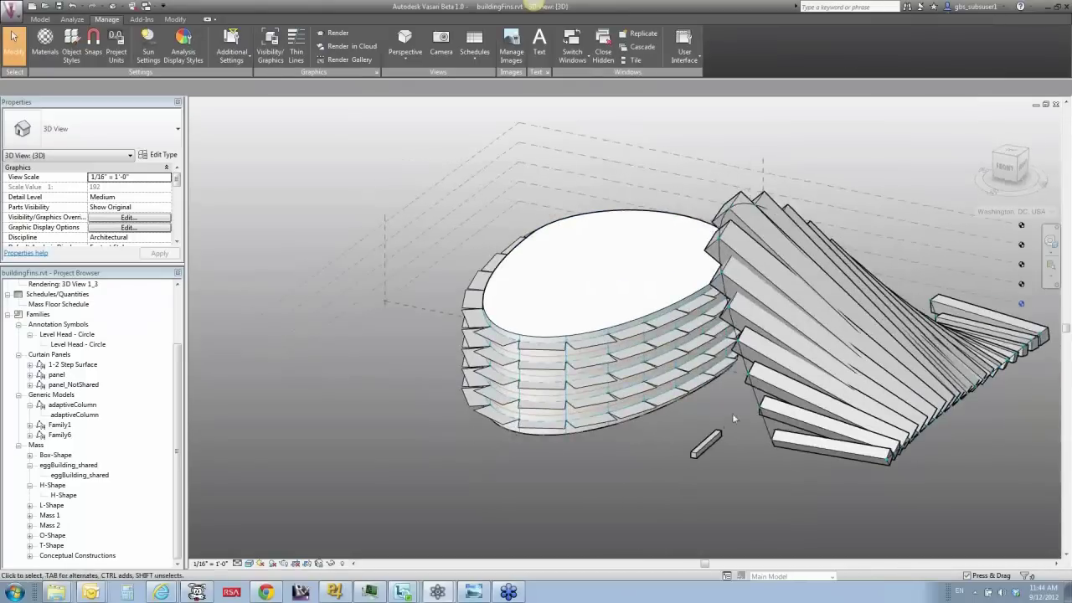
middle_drag(733, 417, 629, 437)
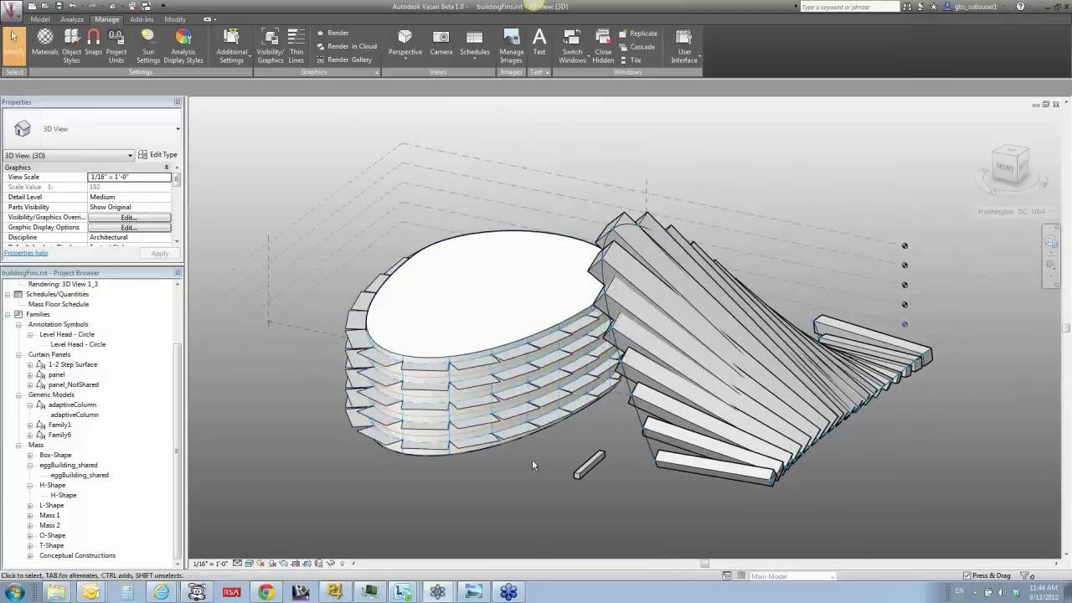
mouse_move(533, 460)
shift+middle_down()
mouse_move(639, 431)
mouse_move(539, 453)
shift+middle_up()
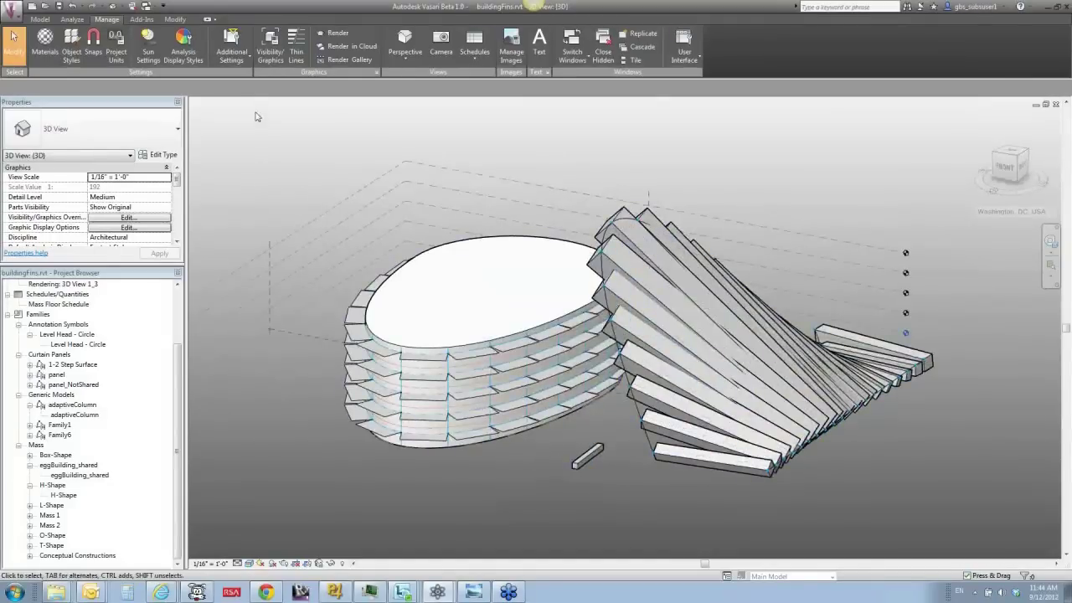
click(346, 60)
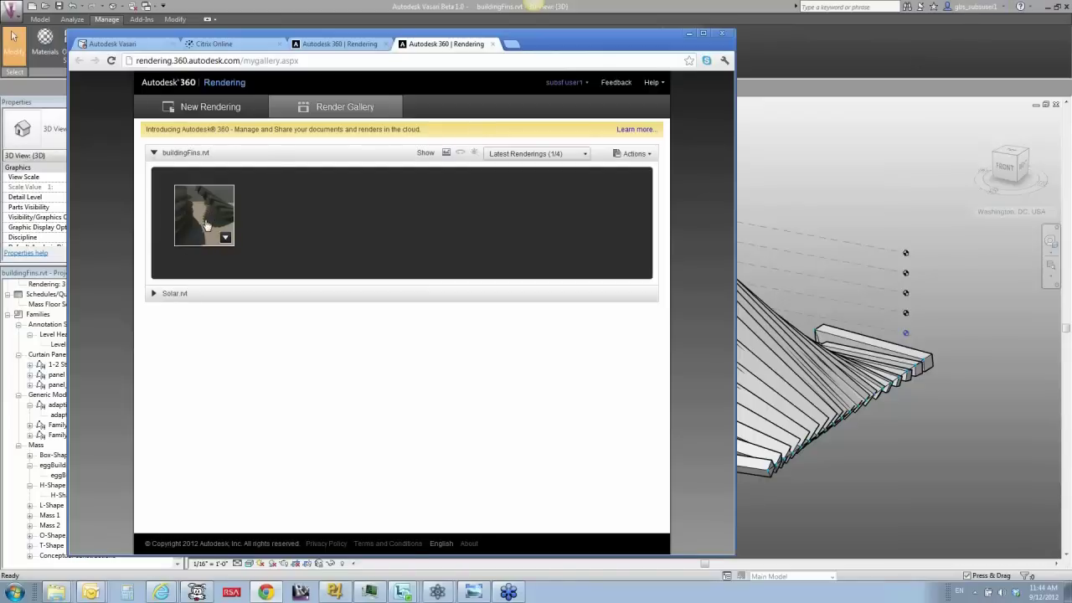
mouse_move(204, 215)
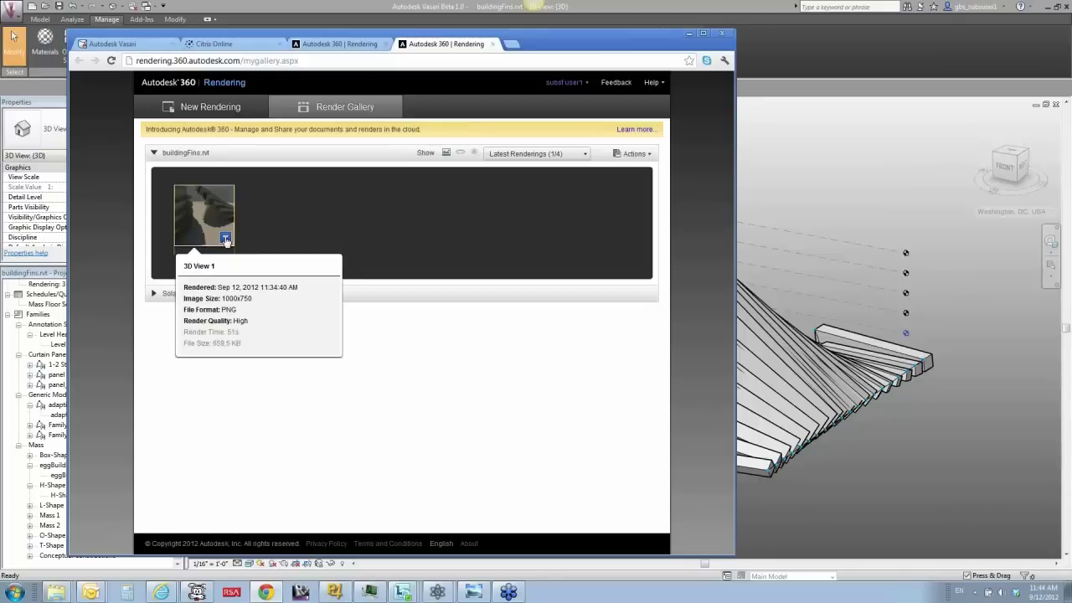
Preview the buildingFins rendering of 3D View 1 full size, then minimize the browser
click(226, 239)
click(208, 216)
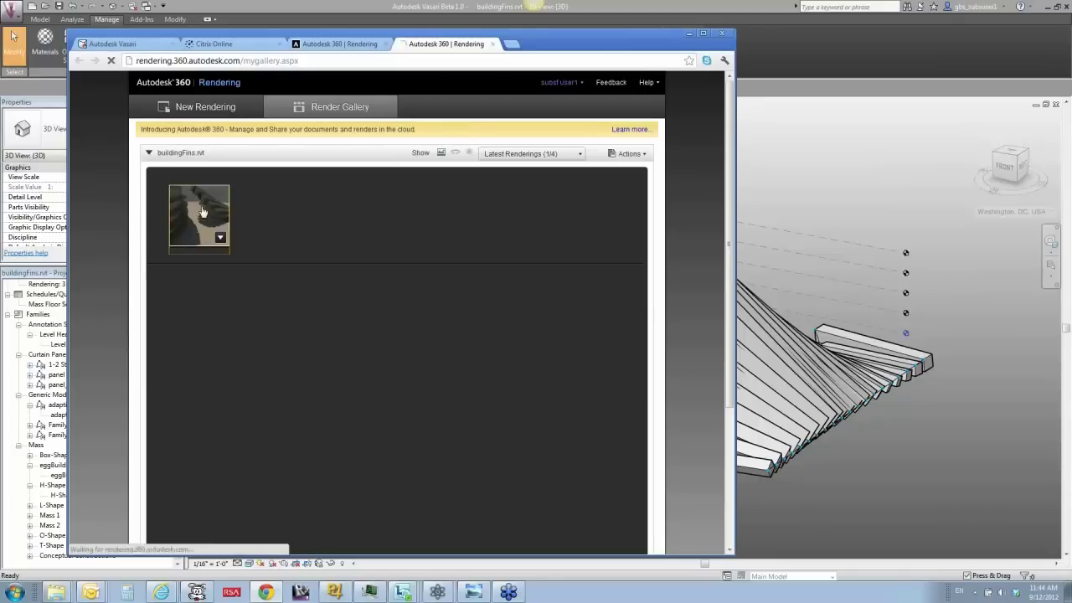
scroll(115, 281, down, 3)
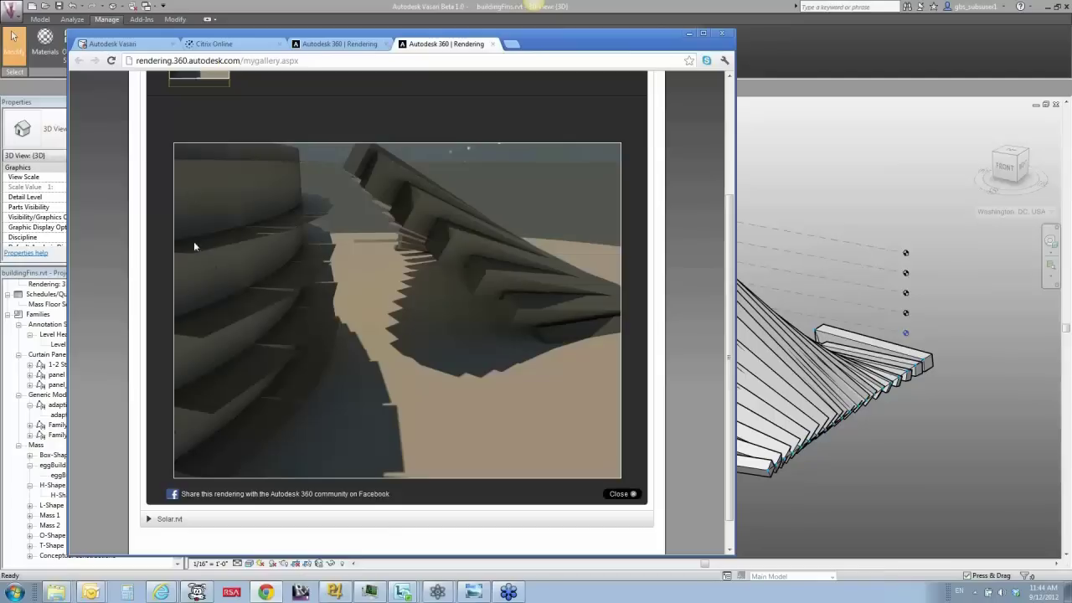
click(689, 35)
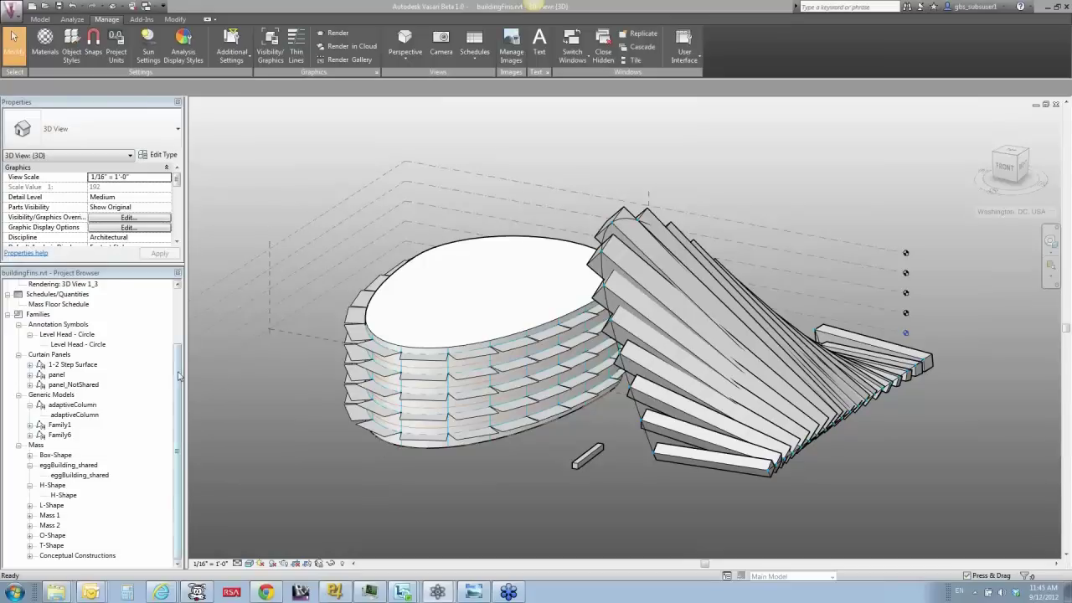
Place a camera on the 2D Site plan aimed at the oval building, creating 3D View 2
drag(179, 377, 179, 327)
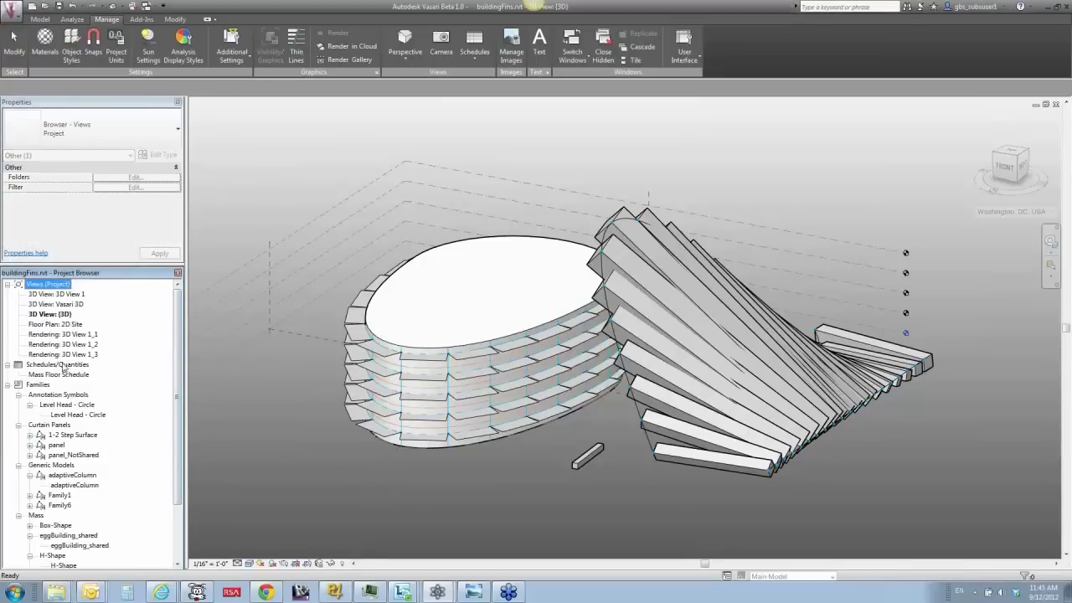
double_click(56, 324)
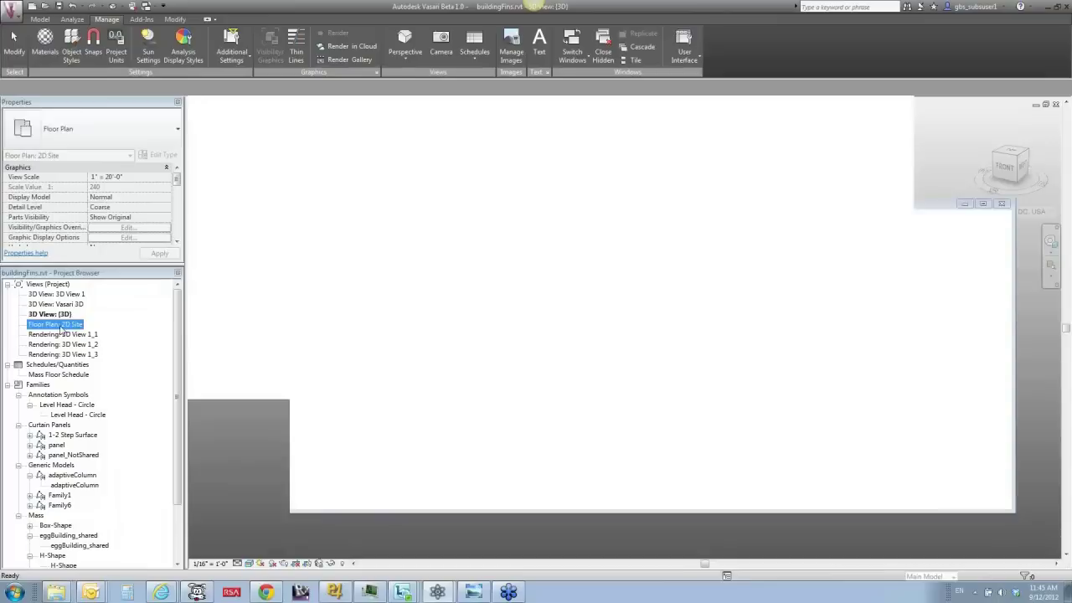
scroll(586, 351, down, 3)
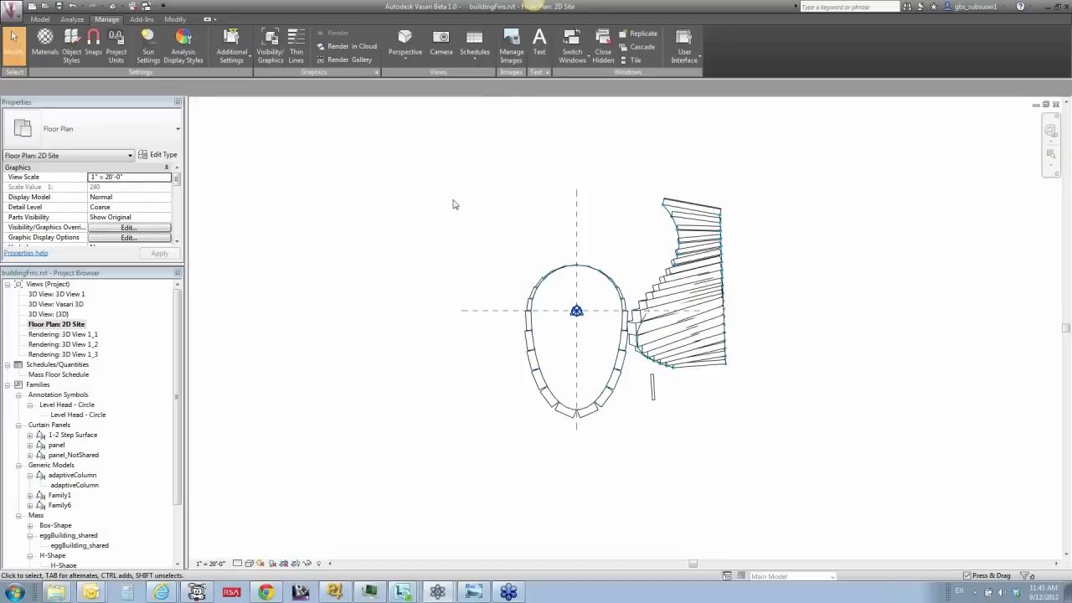
click(442, 43)
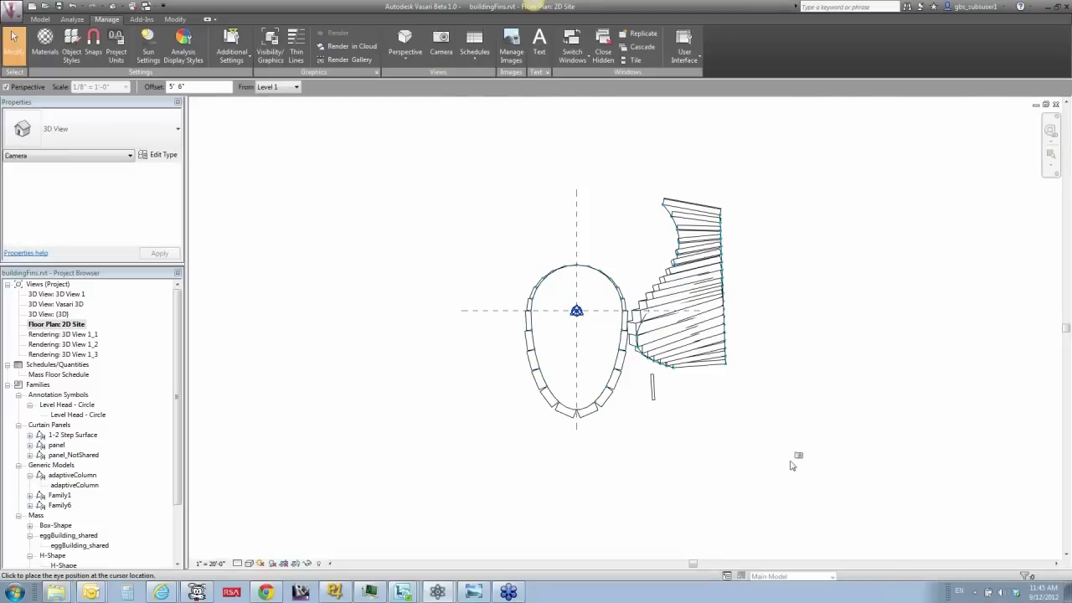
click(746, 499)
click(585, 245)
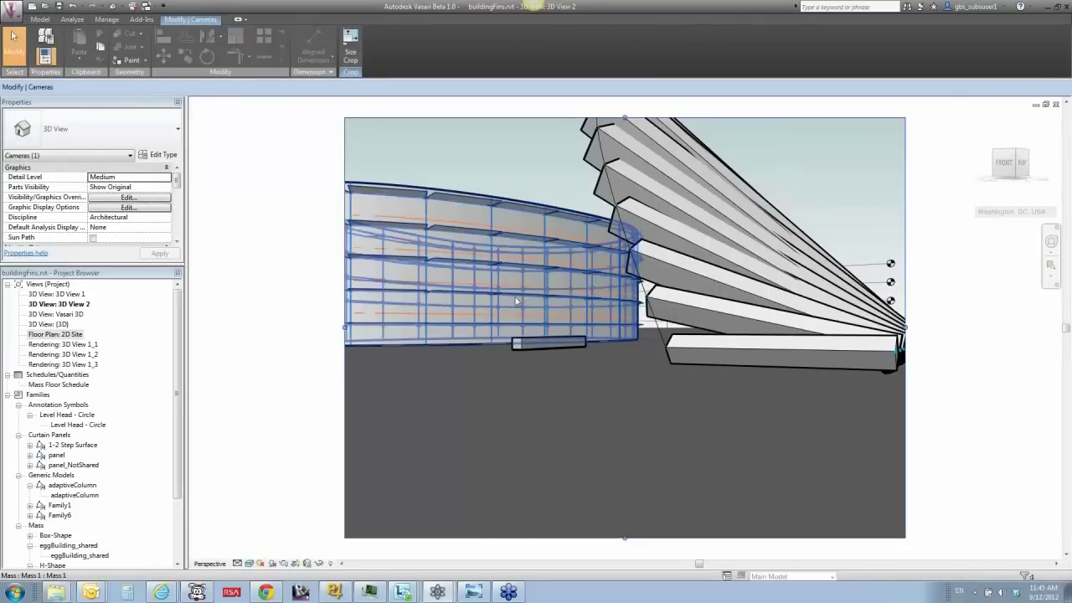
Orbit 3D View 2 around the oval building mass
click(514, 299)
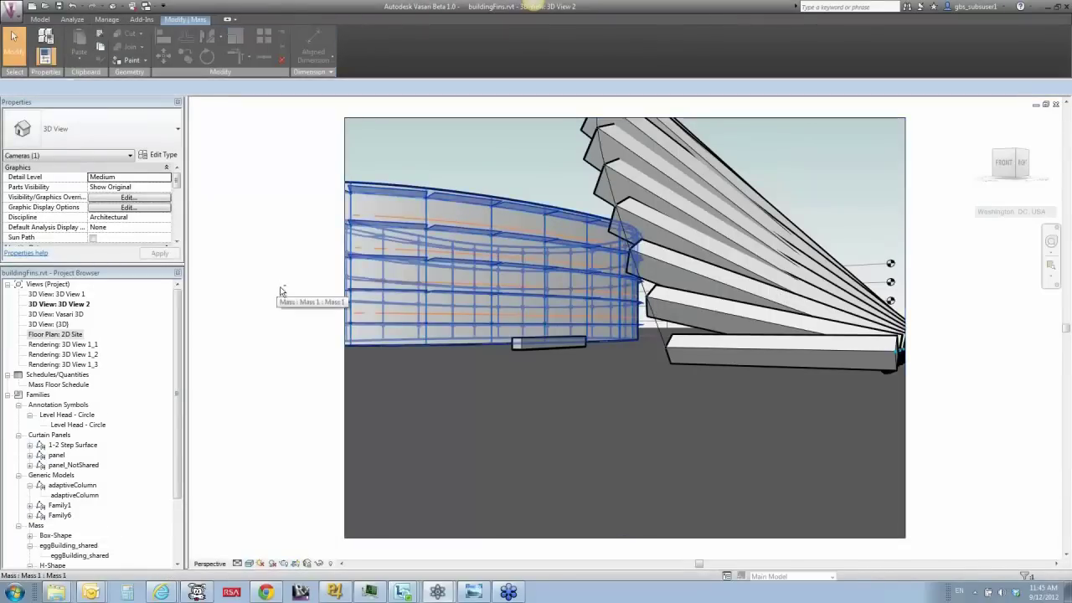
mouse_move(292, 296)
shift+middle_down()
mouse_move(431, 310)
mouse_move(419, 304)
shift+middle_up()
click(246, 297)
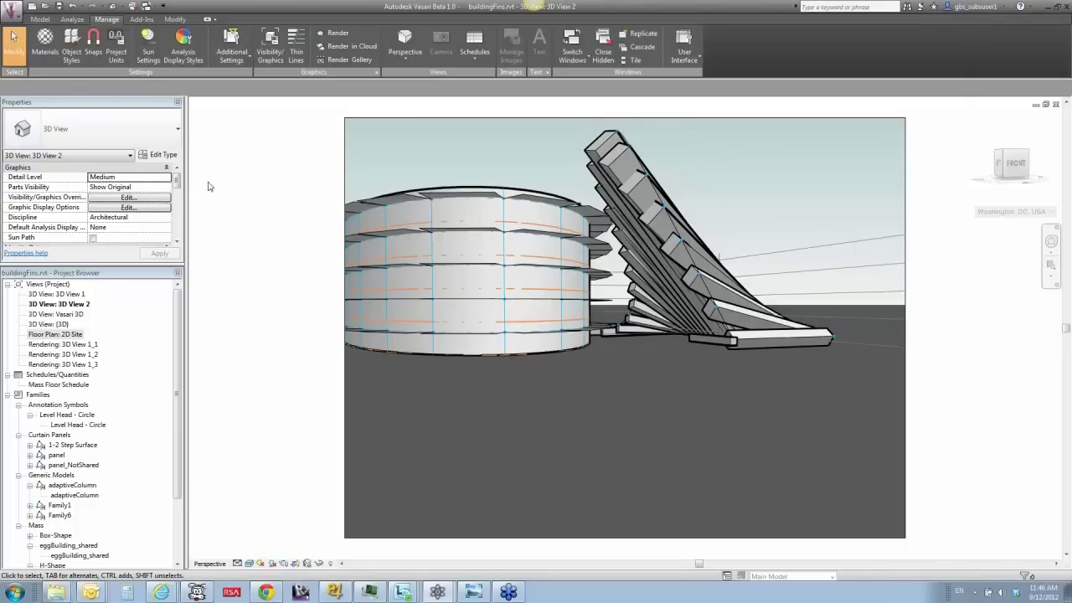
Launch Render in Cloud and continue past the Autodesk 360 welcome dialog
click(343, 48)
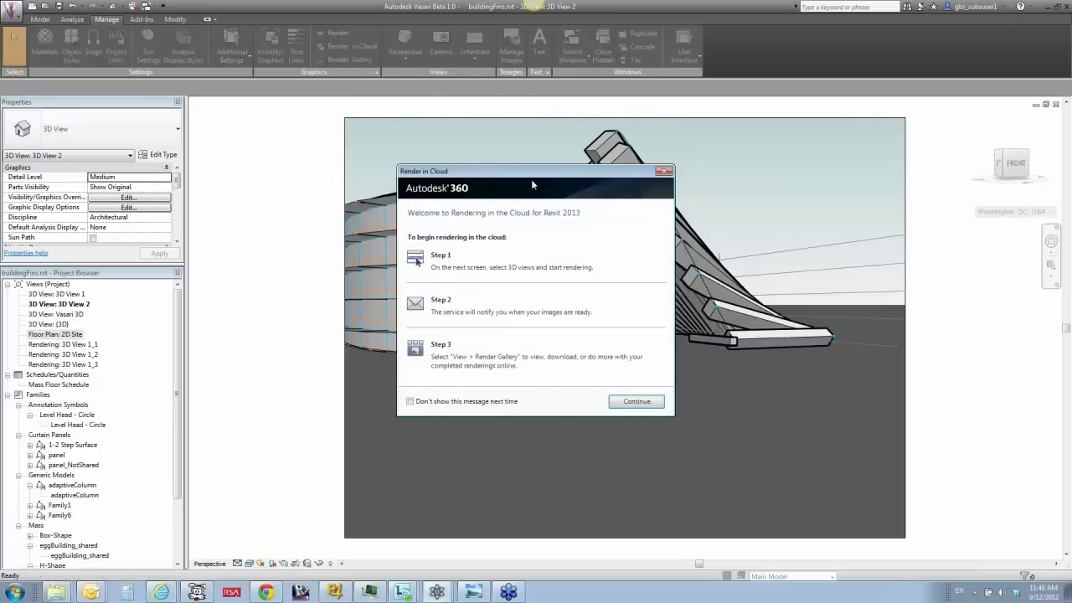
drag(531, 179, 497, 148)
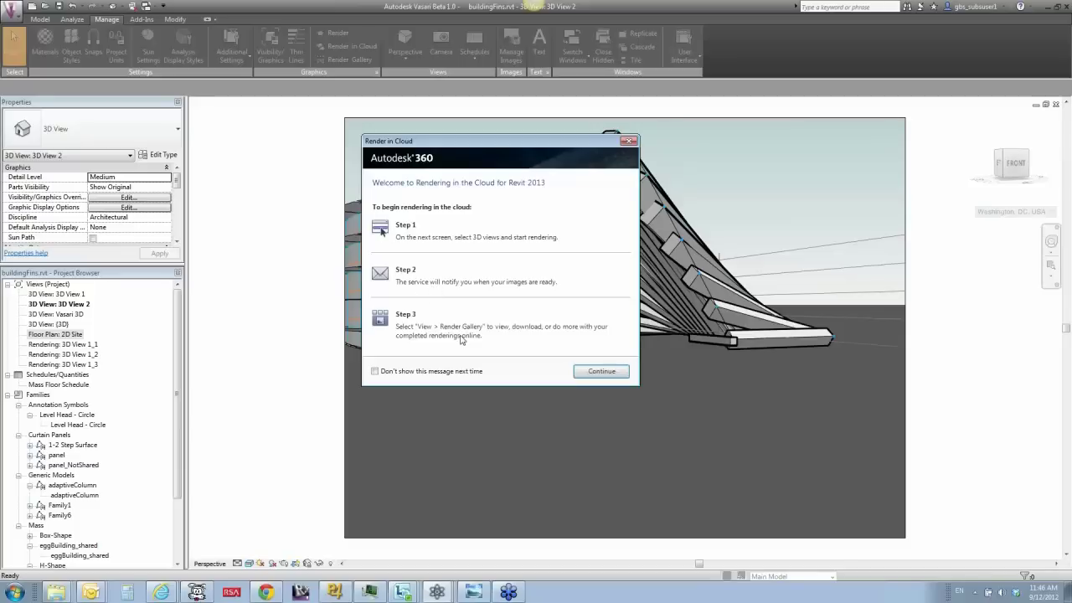
click(601, 371)
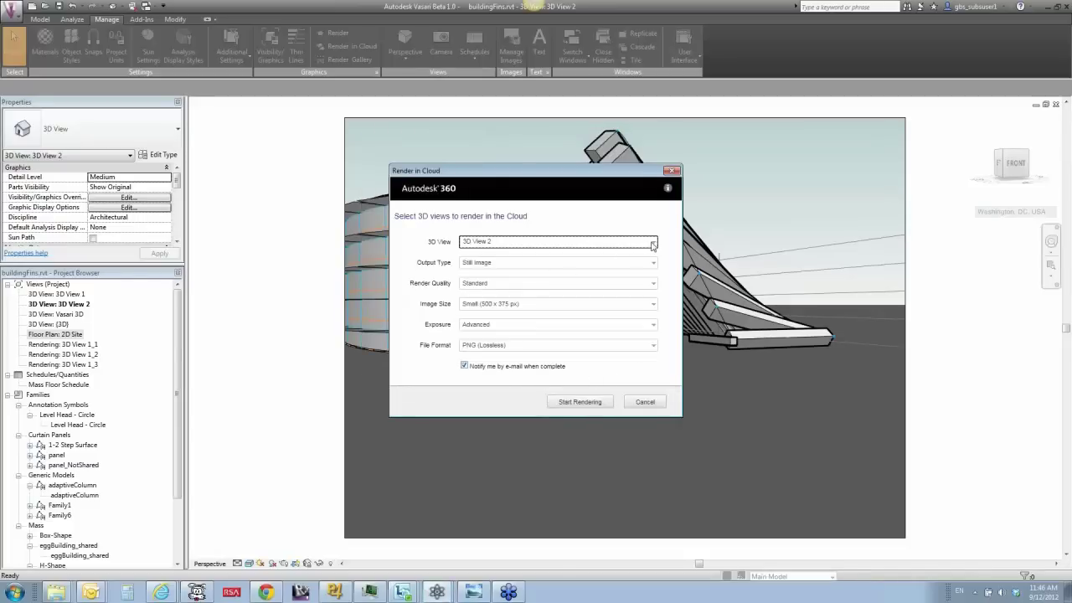
Pick the views to render, keeping Still Image output and Standard quality
click(656, 244)
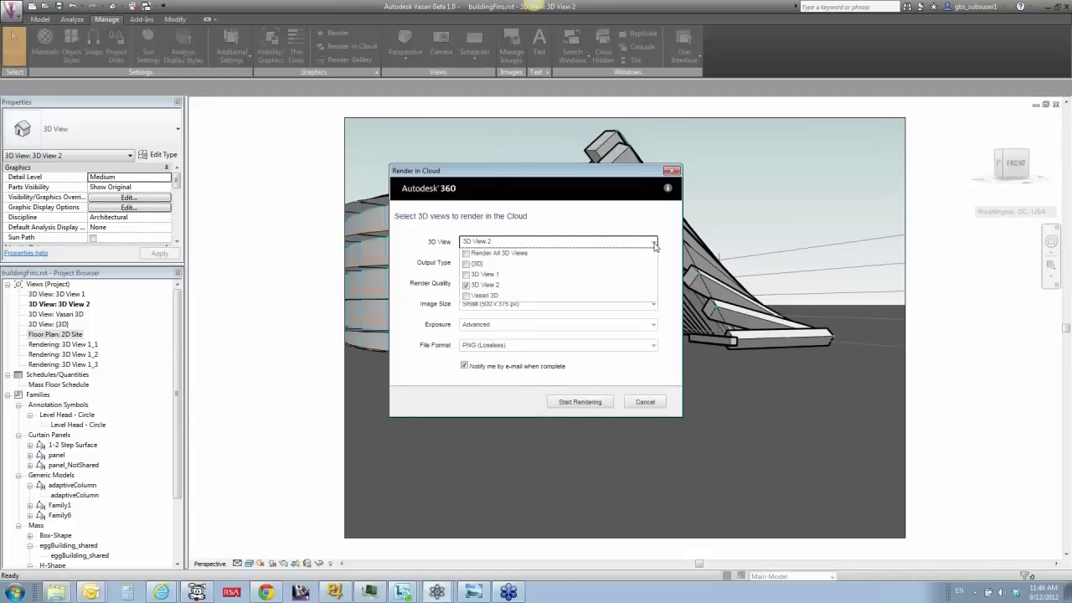
click(466, 274)
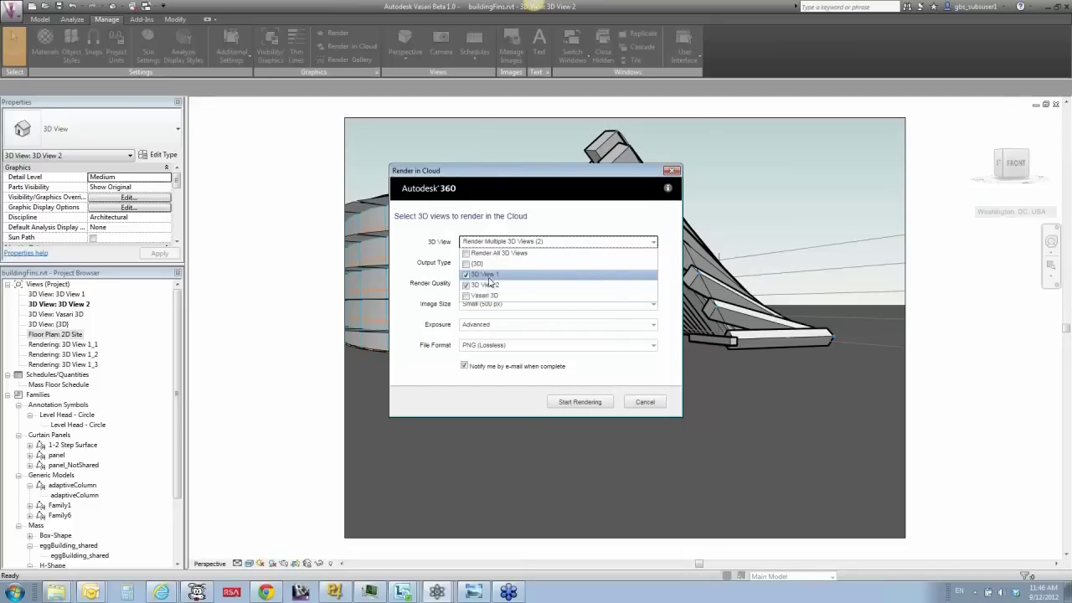
click(405, 315)
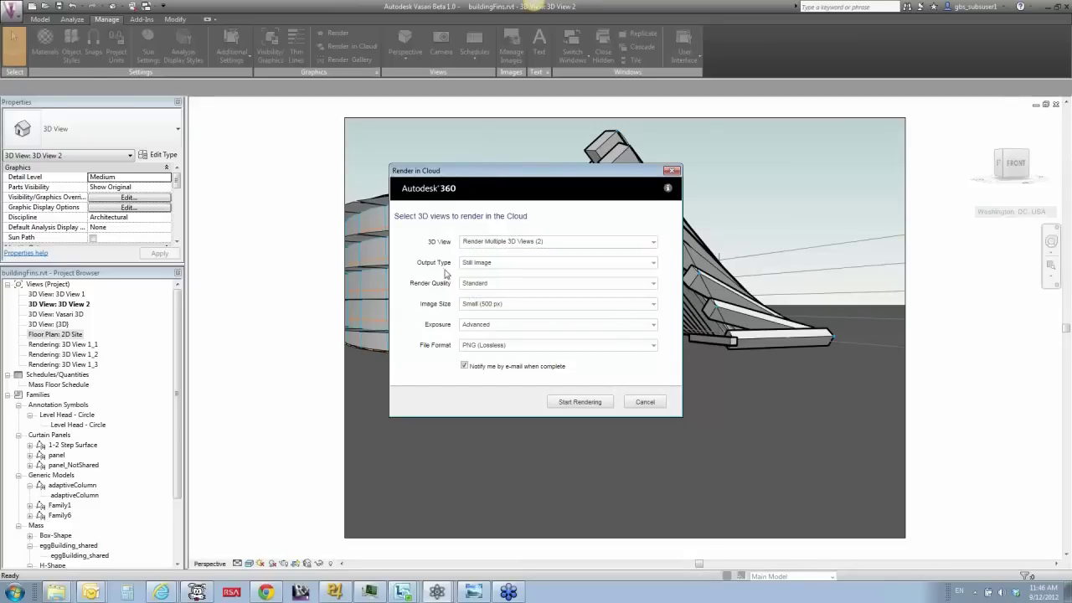
click(655, 267)
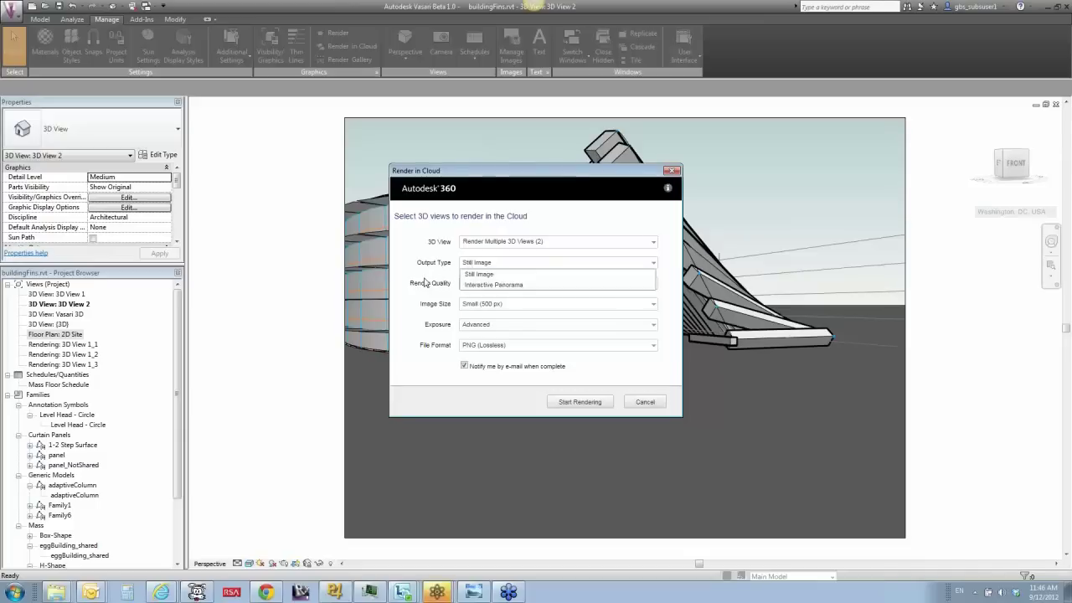
click(412, 283)
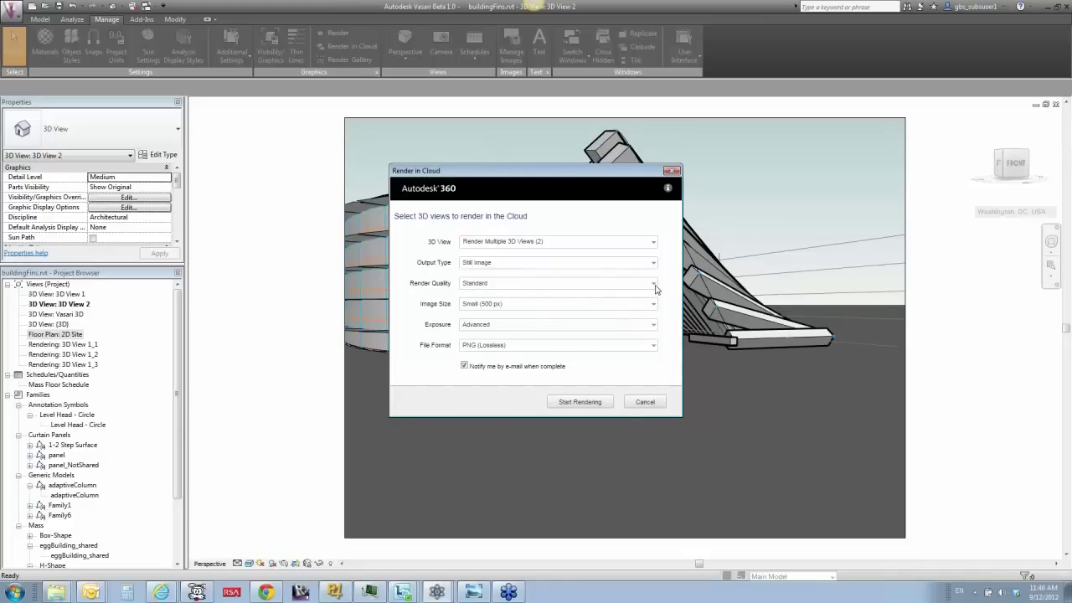
click(654, 285)
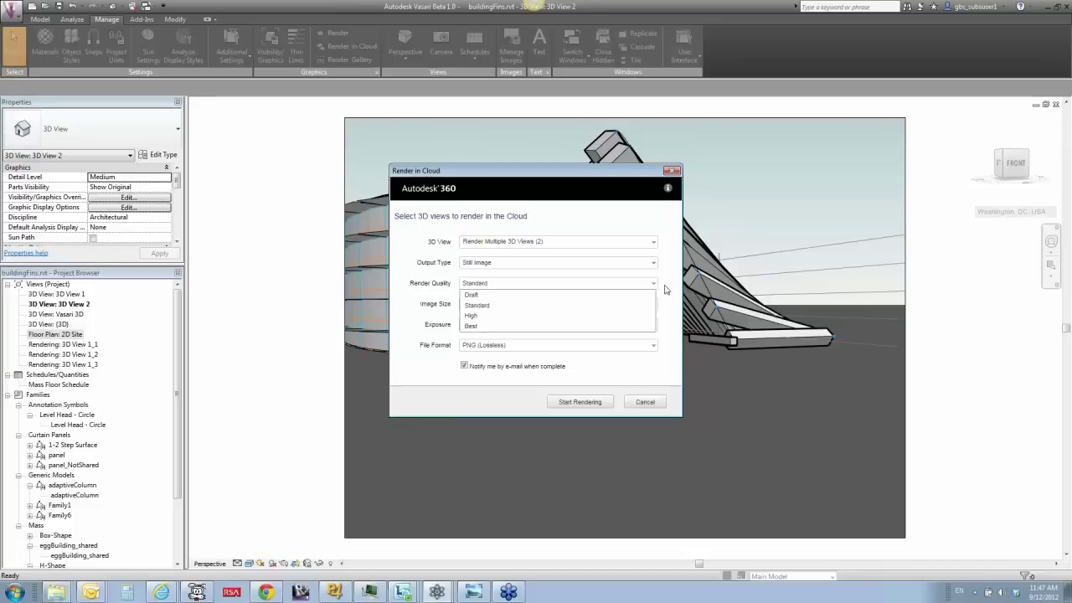
click(669, 290)
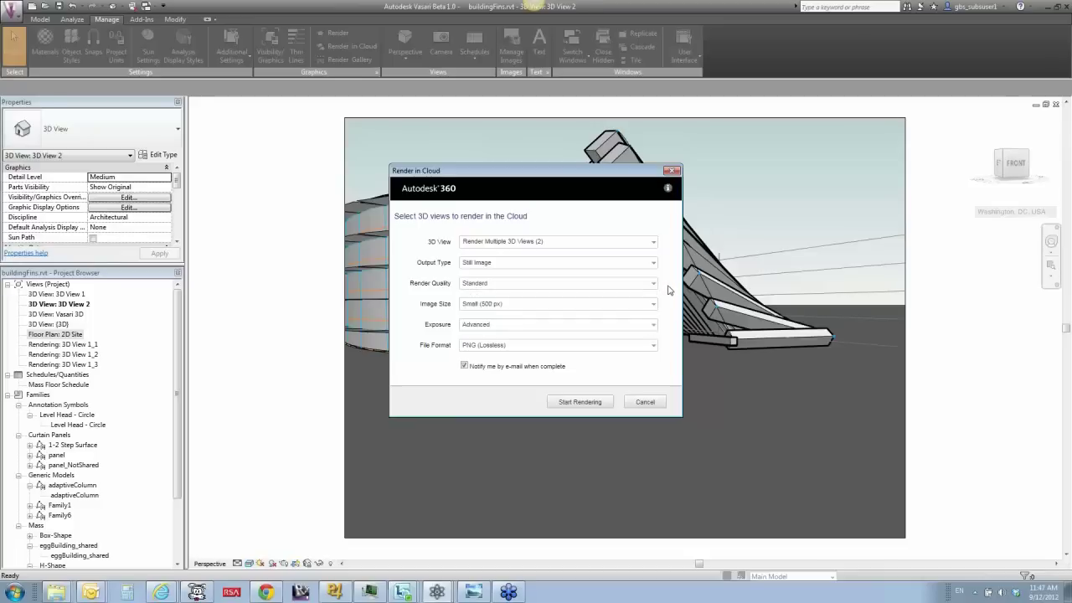
Keep the Small image size and limit the render views to 3D View 2 only
click(653, 306)
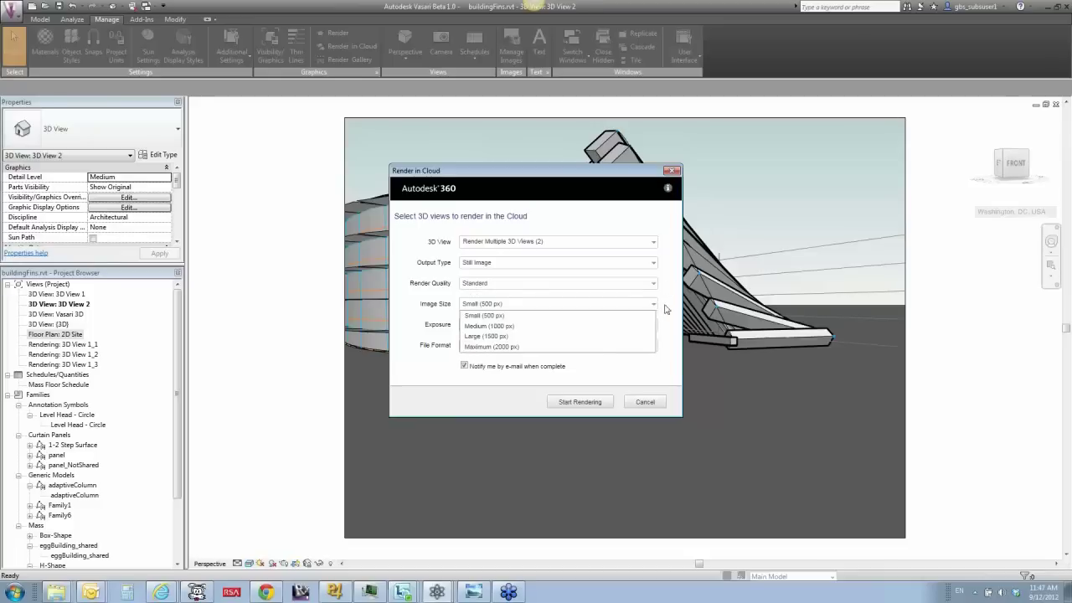
click(670, 310)
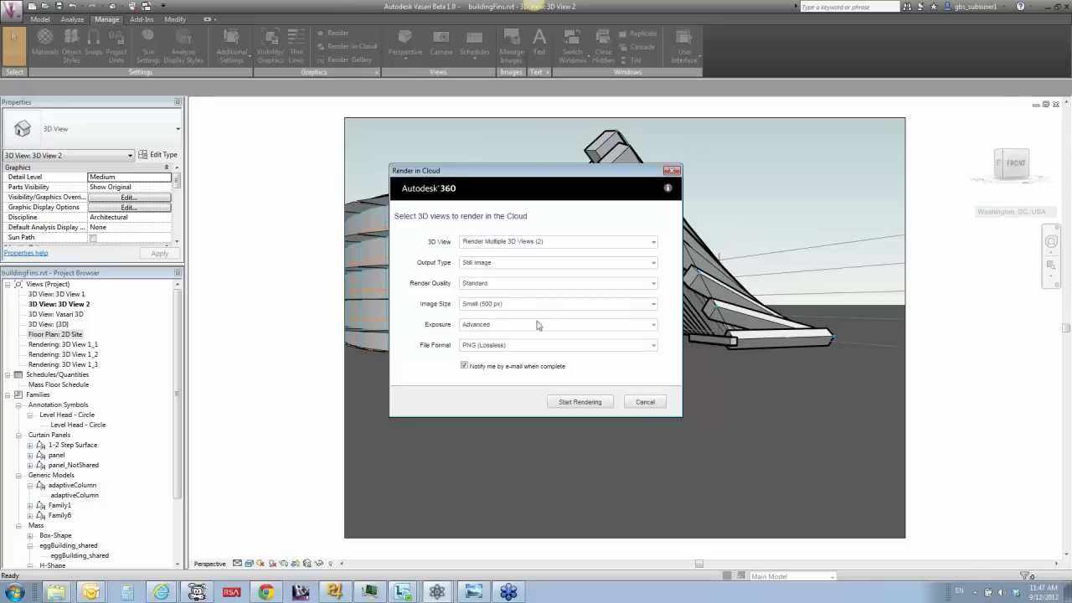
click(654, 307)
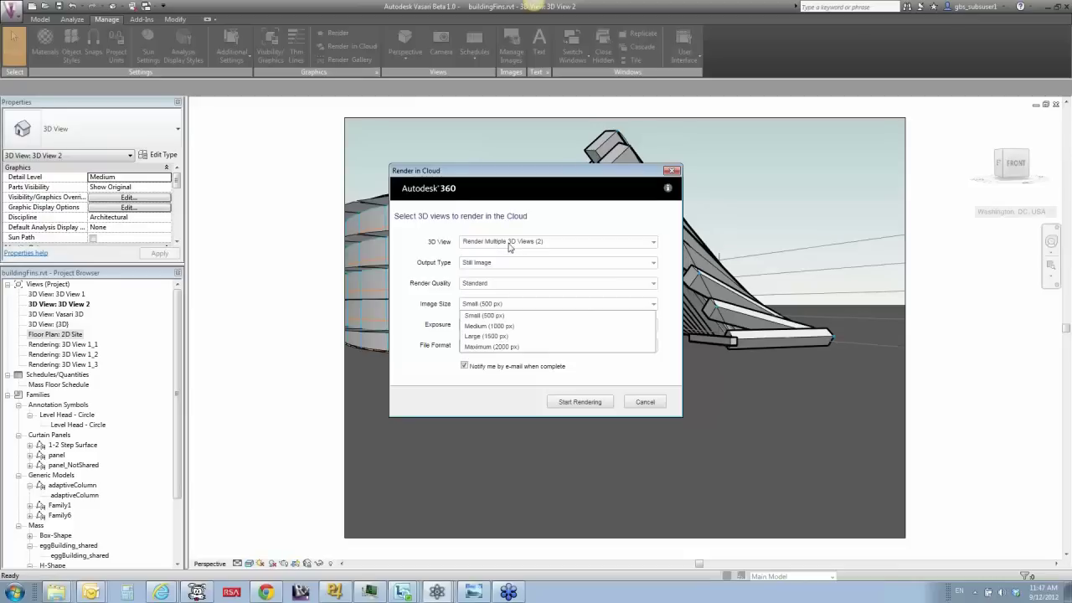
click(654, 242)
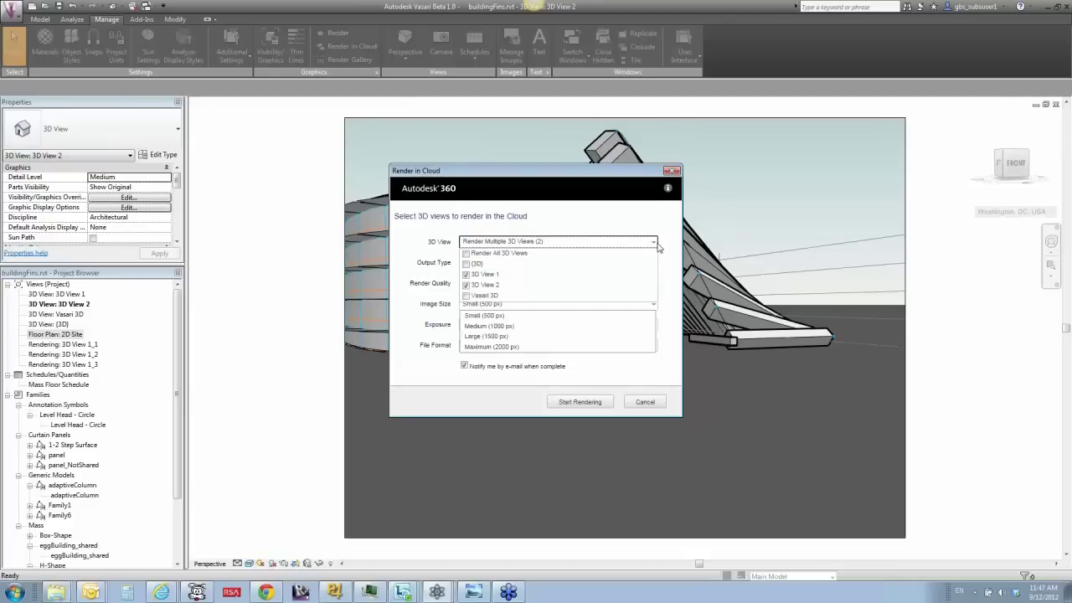
click(466, 275)
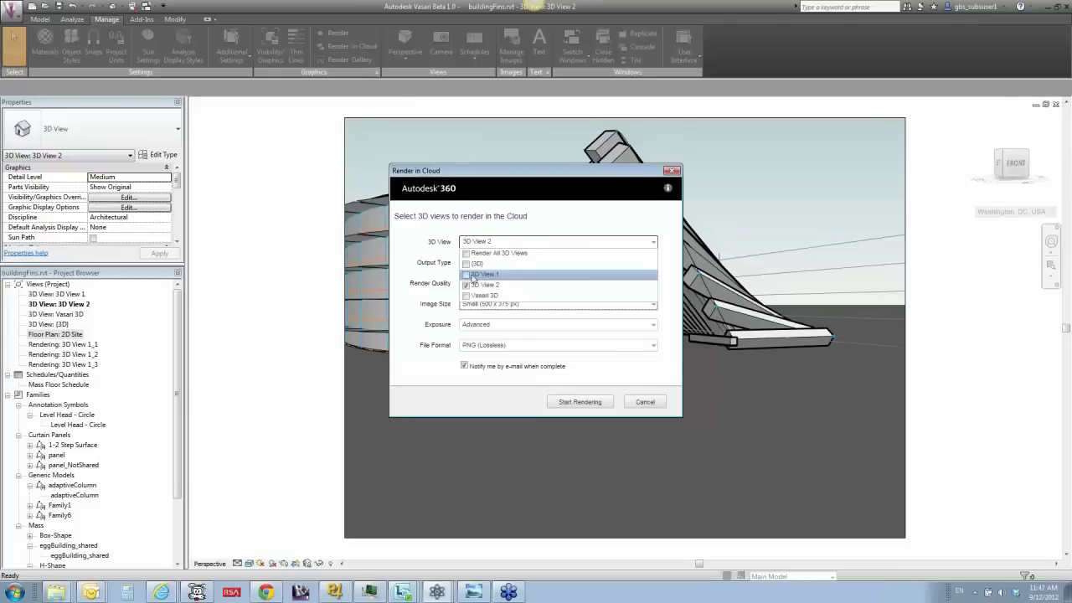
click(670, 280)
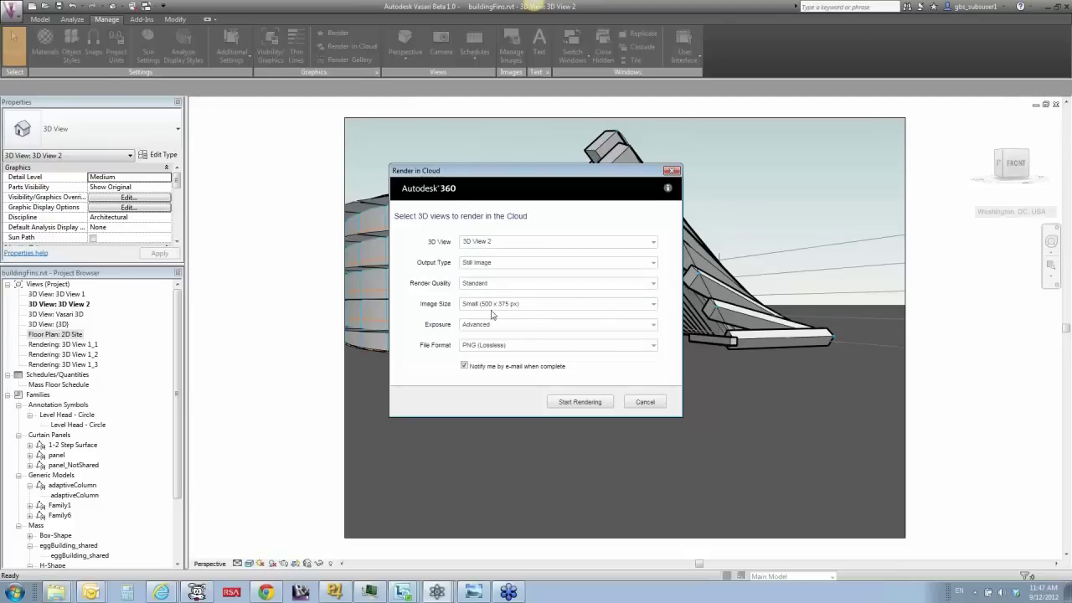
click(652, 305)
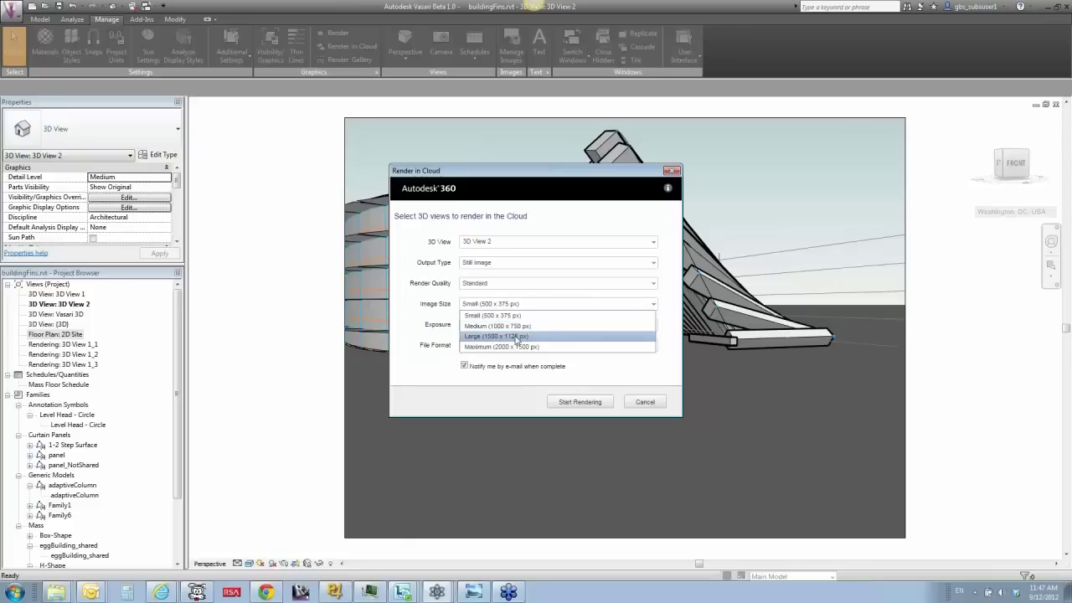
click(676, 327)
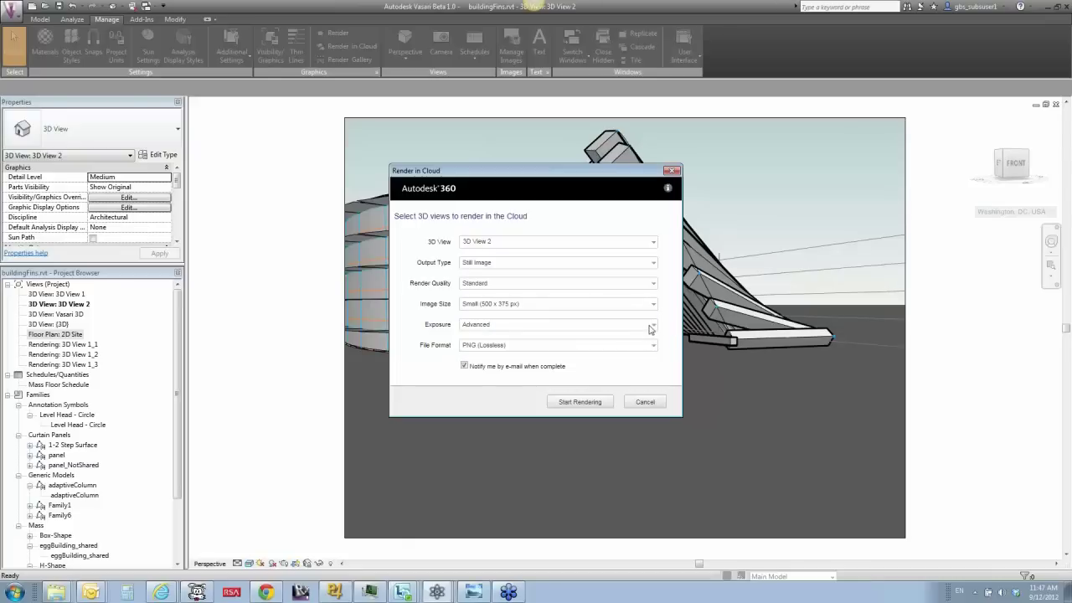
Keep Advanced exposure and PNG format, then start rendering 3D View 2
click(653, 325)
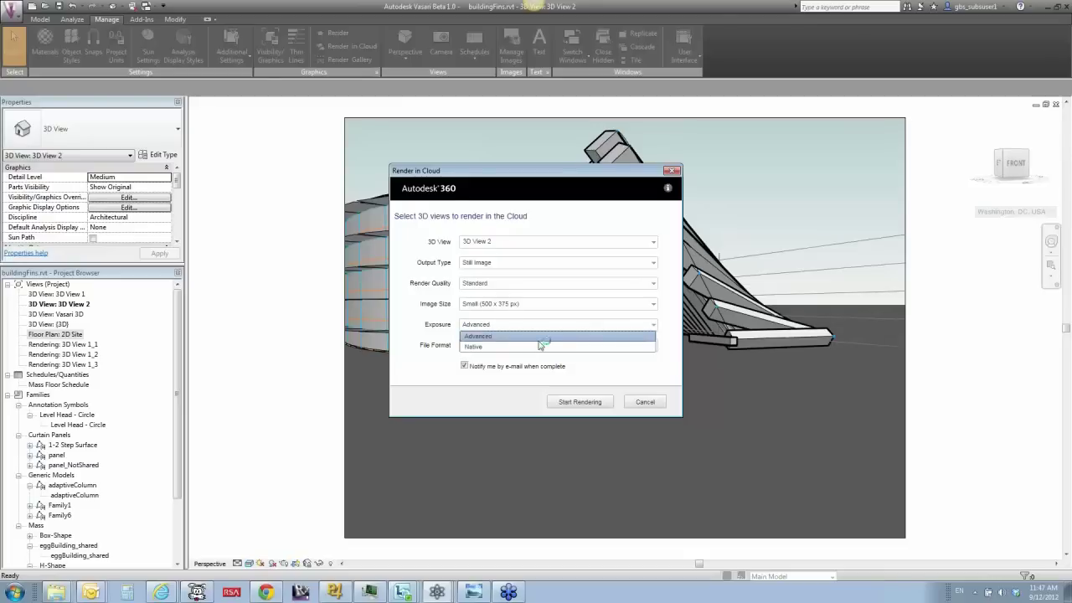
click(670, 329)
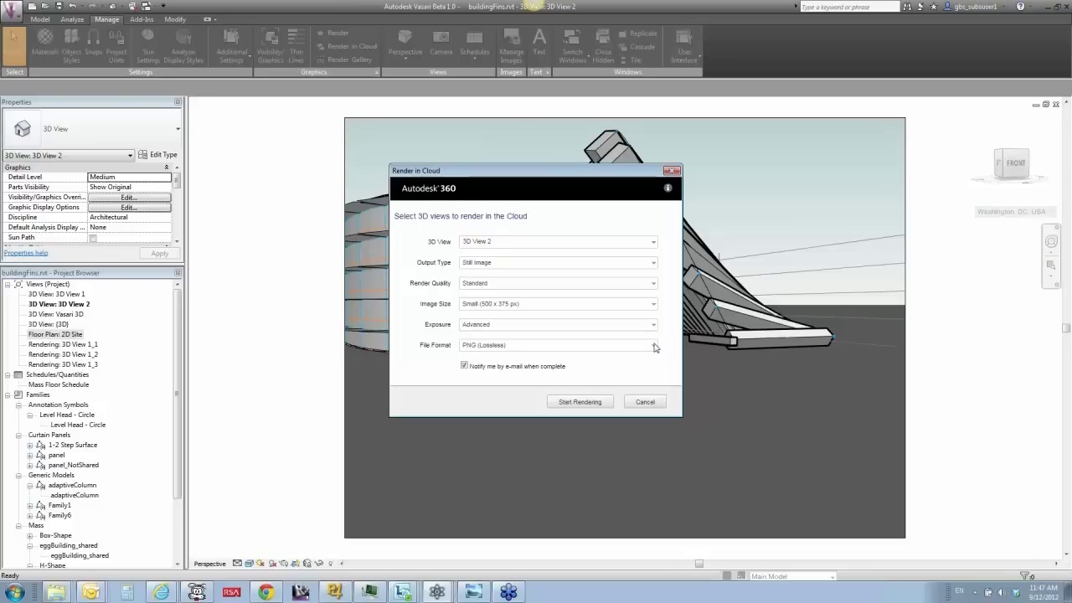
click(655, 347)
click(670, 350)
click(591, 404)
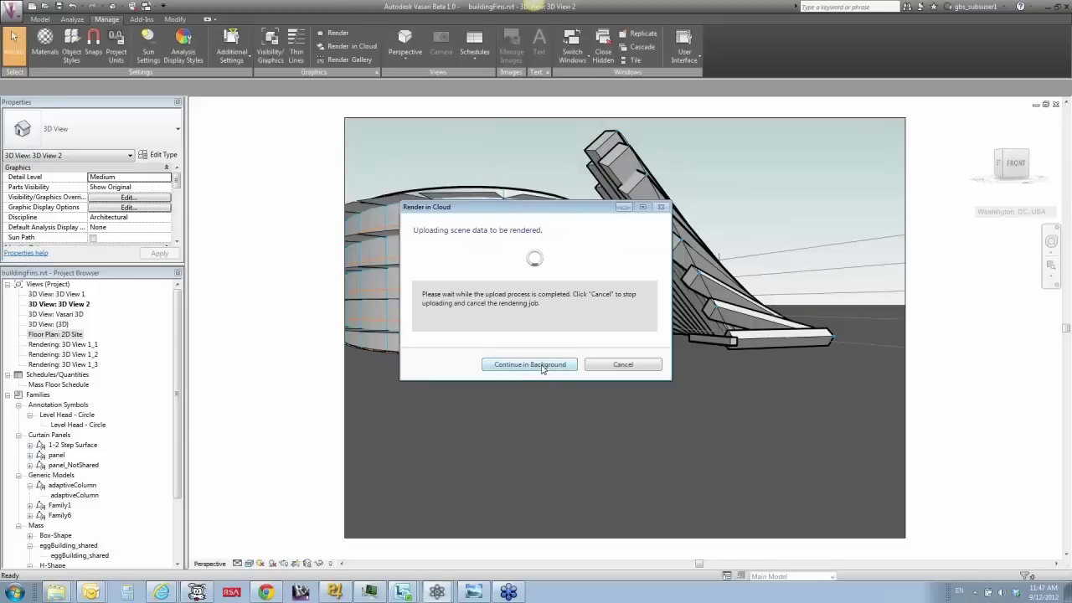
Continue the Render in Cloud scene upload in the background
click(543, 367)
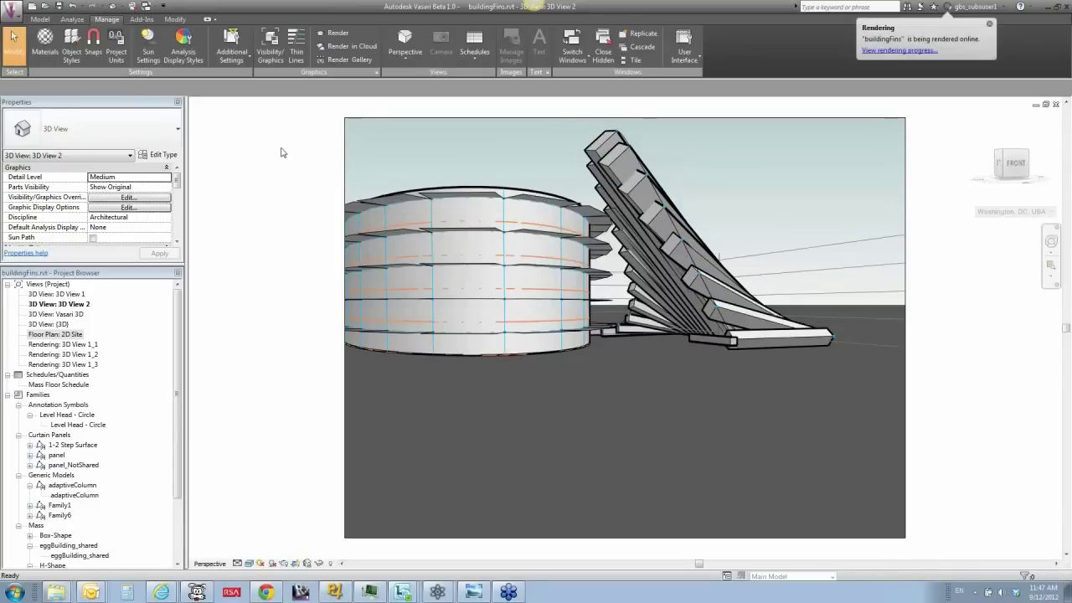
click(266, 592)
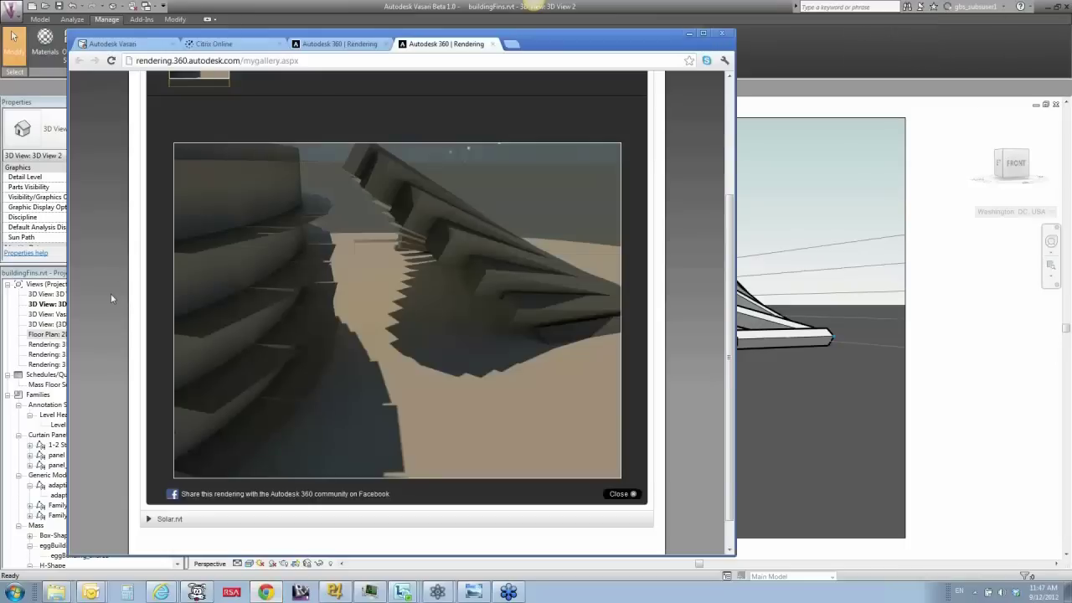
scroll(108, 302, up, 2)
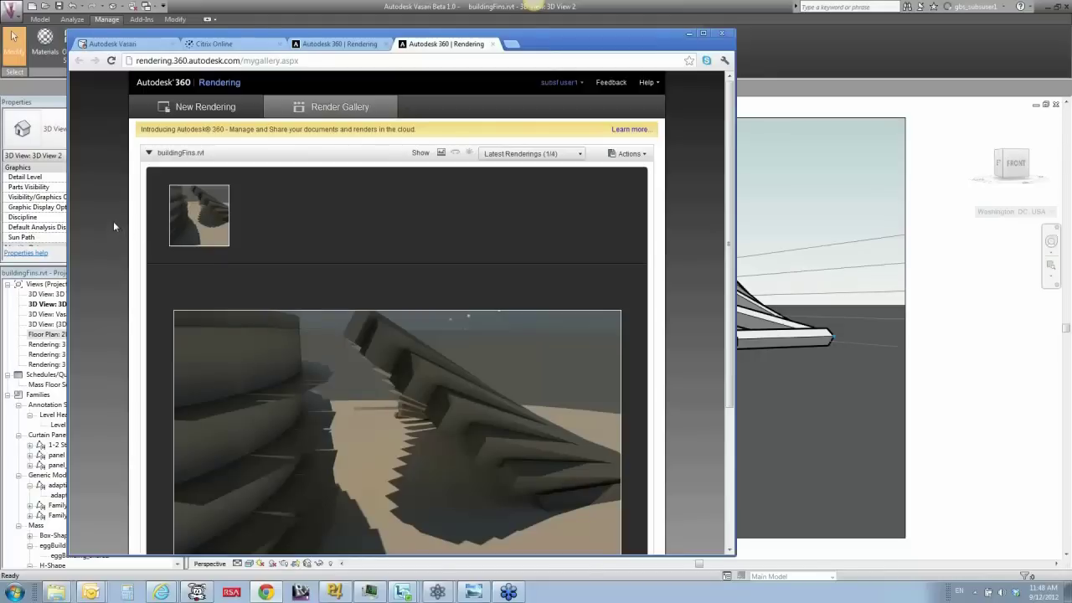
click(222, 240)
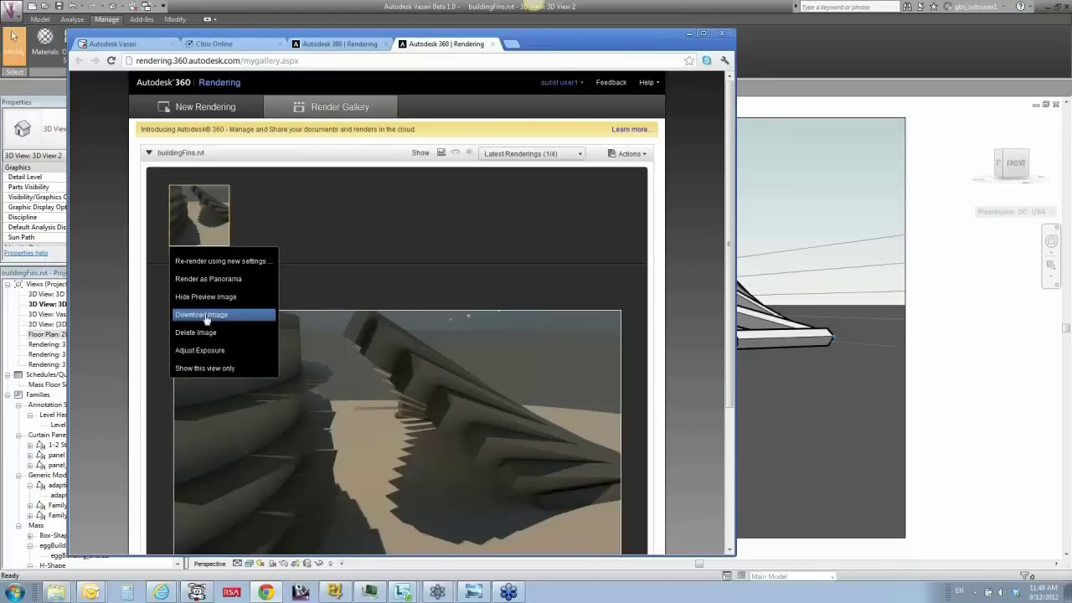
click(118, 319)
mouse_move(220, 239)
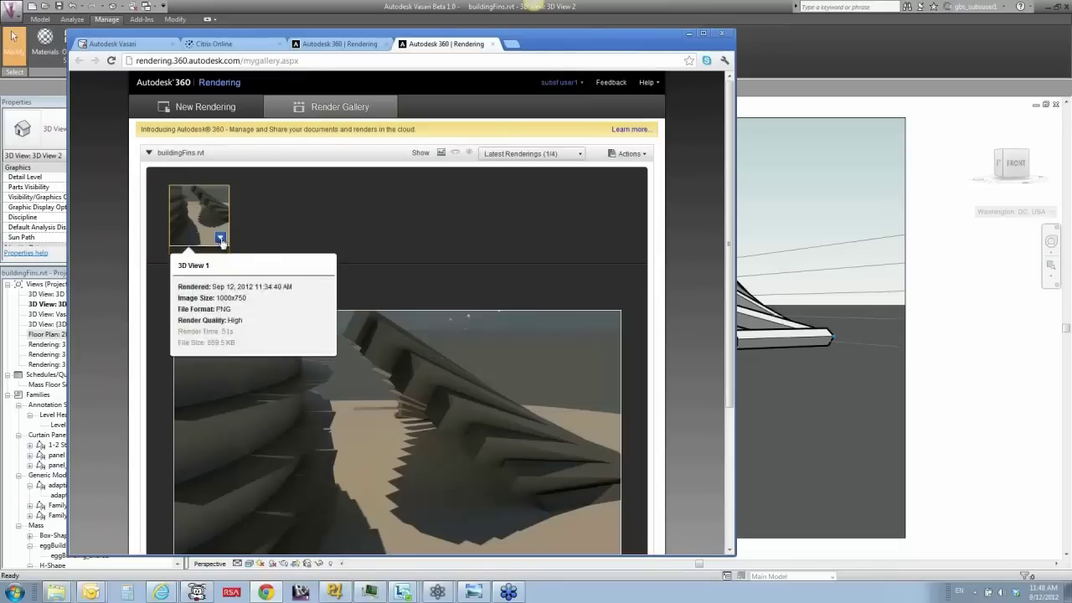
click(221, 238)
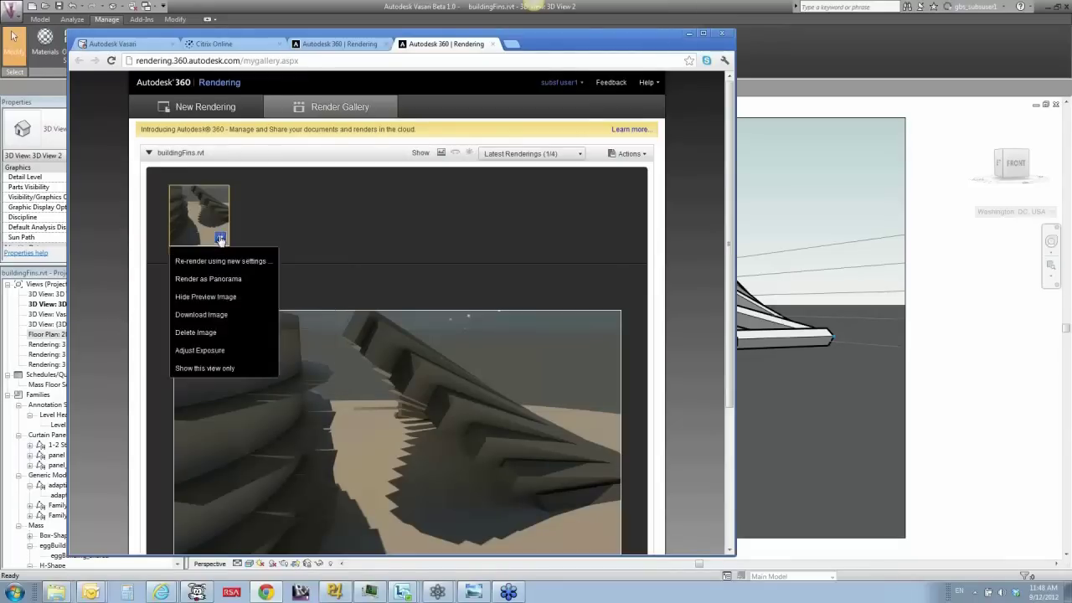
click(120, 253)
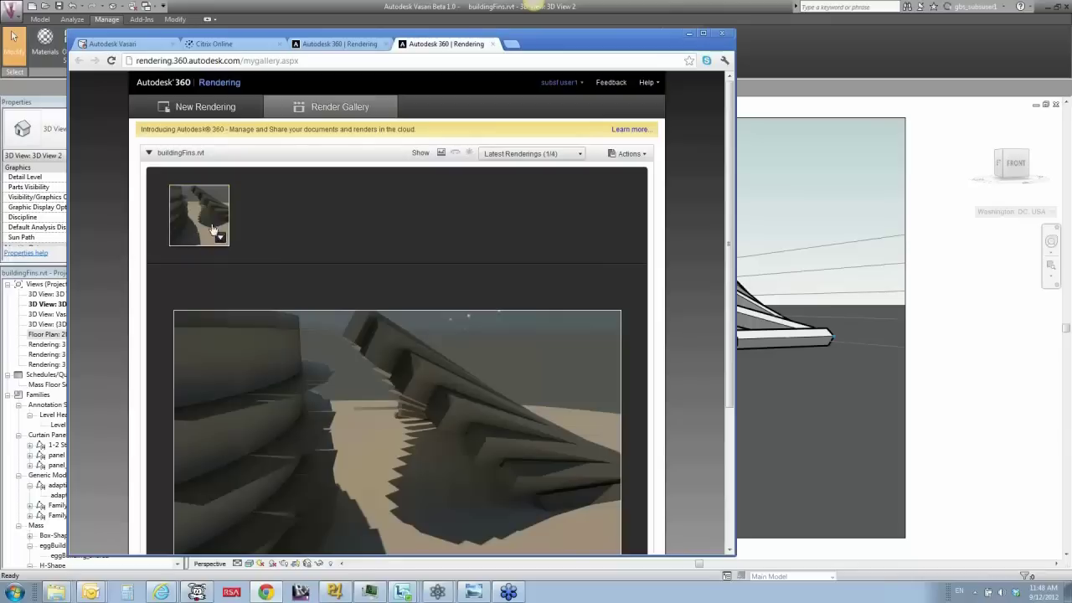
scroll(243, 166, down, 2)
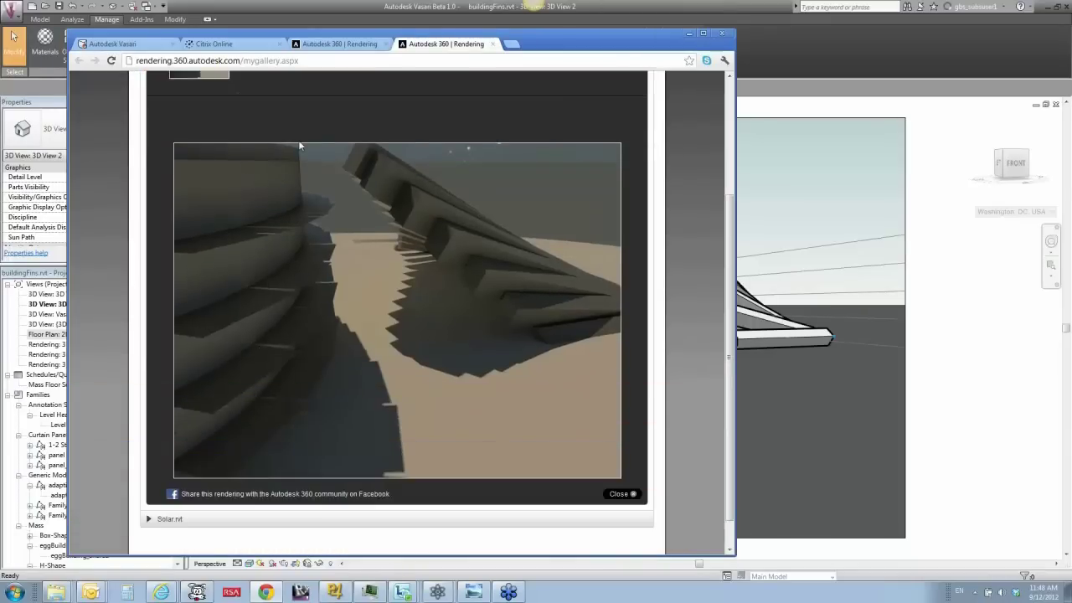
scroll(263, 232, up, 2)
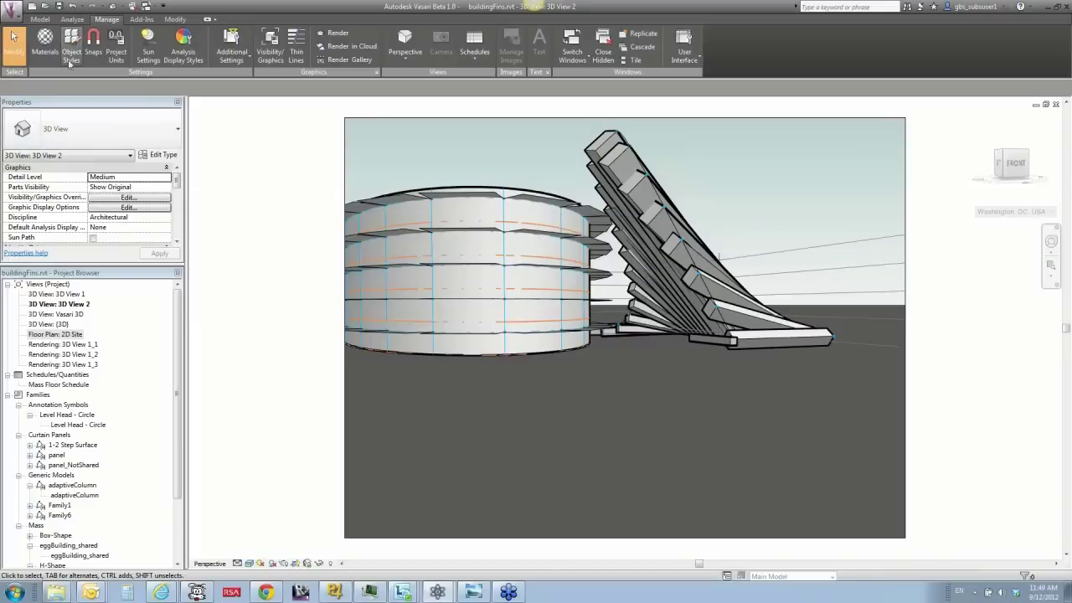
Close 3D View 2 and the floor plan, then orbit the default 3D view down onto the roof
click(41, 19)
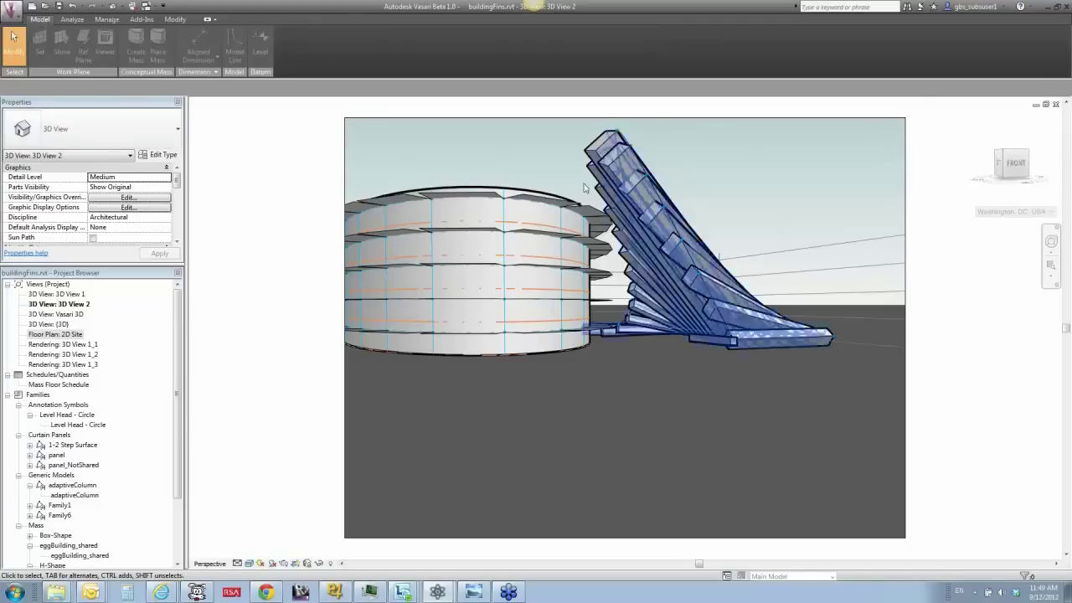
click(662, 213)
click(965, 210)
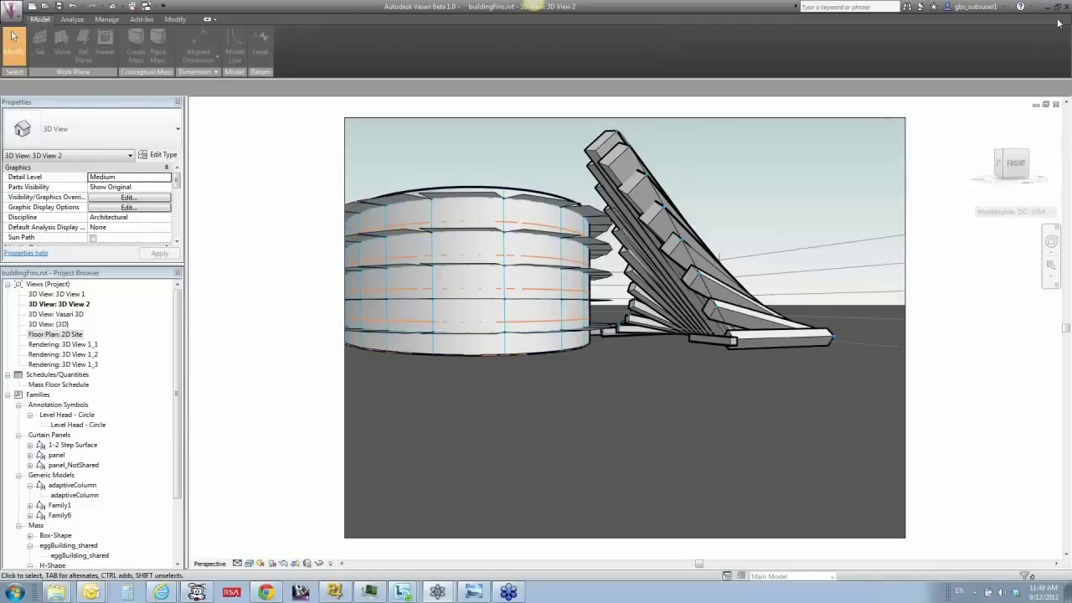
click(1057, 105)
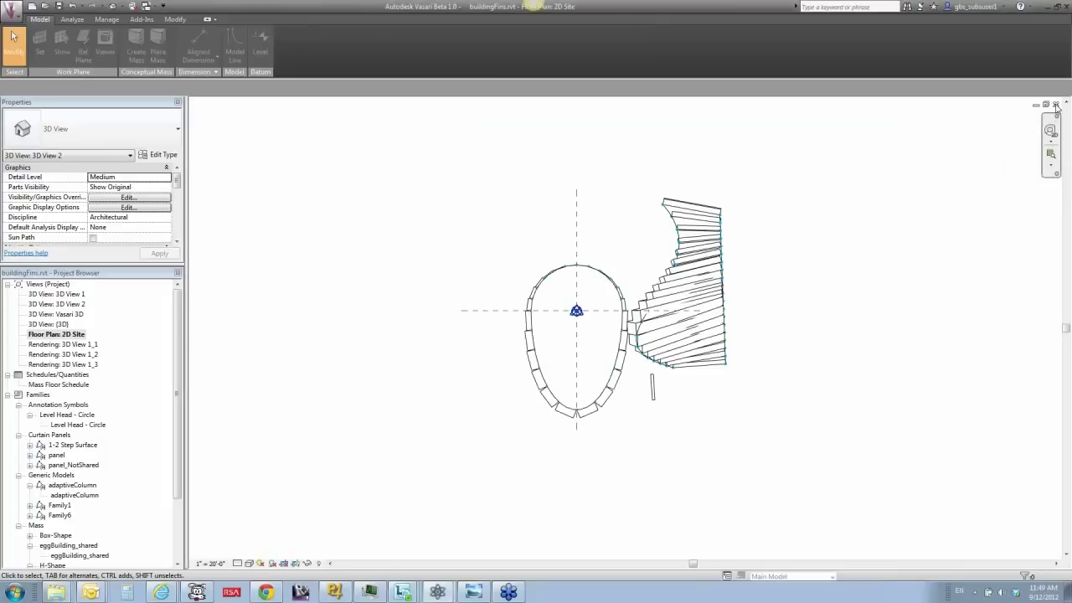
click(1057, 105)
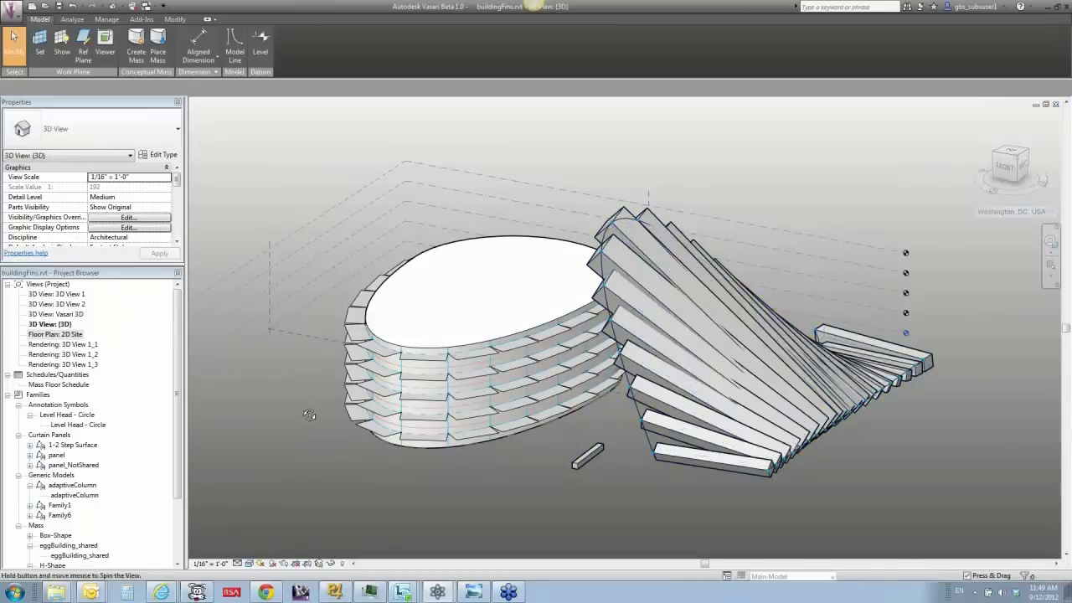
mouse_move(312, 413)
shift+middle_down()
mouse_move(284, 425)
mouse_move(286, 391)
shift+middle_up()
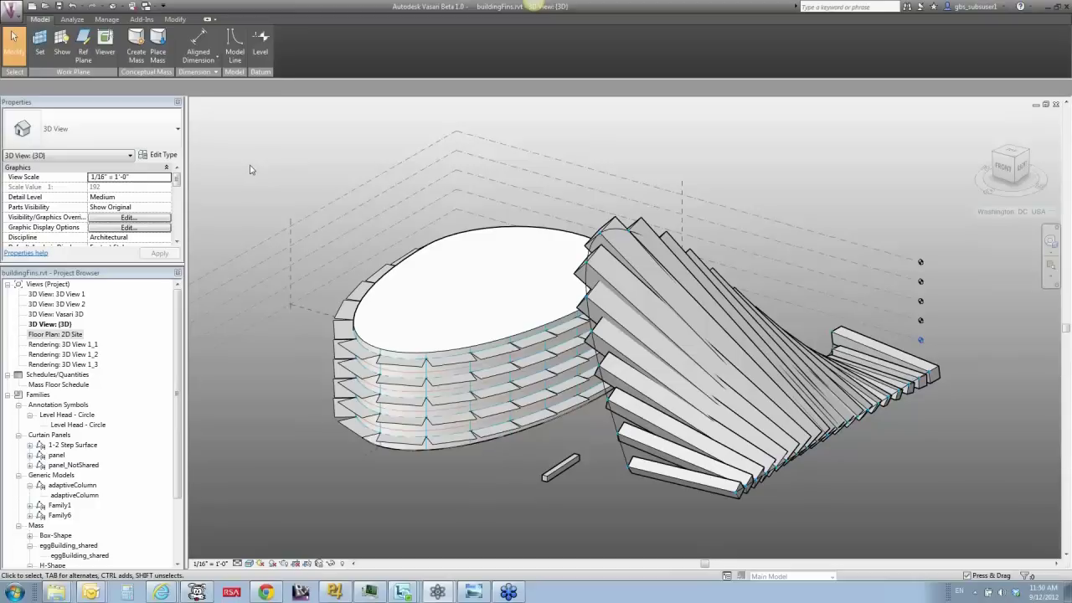
Review Carbon Steel in the Material Editor beside an enlarged Material Browser, then close the editor
click(111, 24)
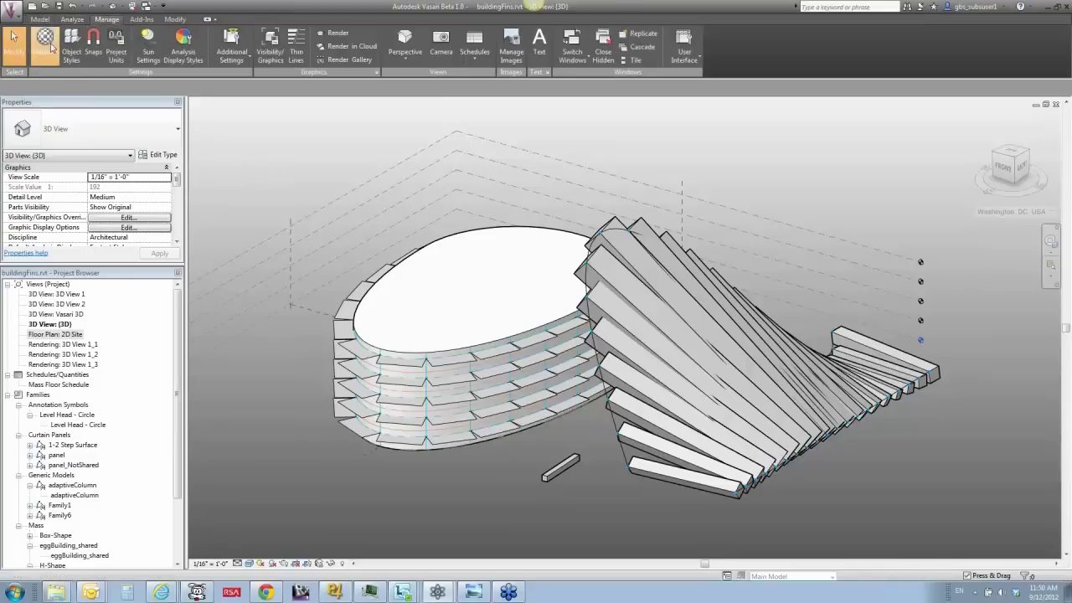
click(614, 343)
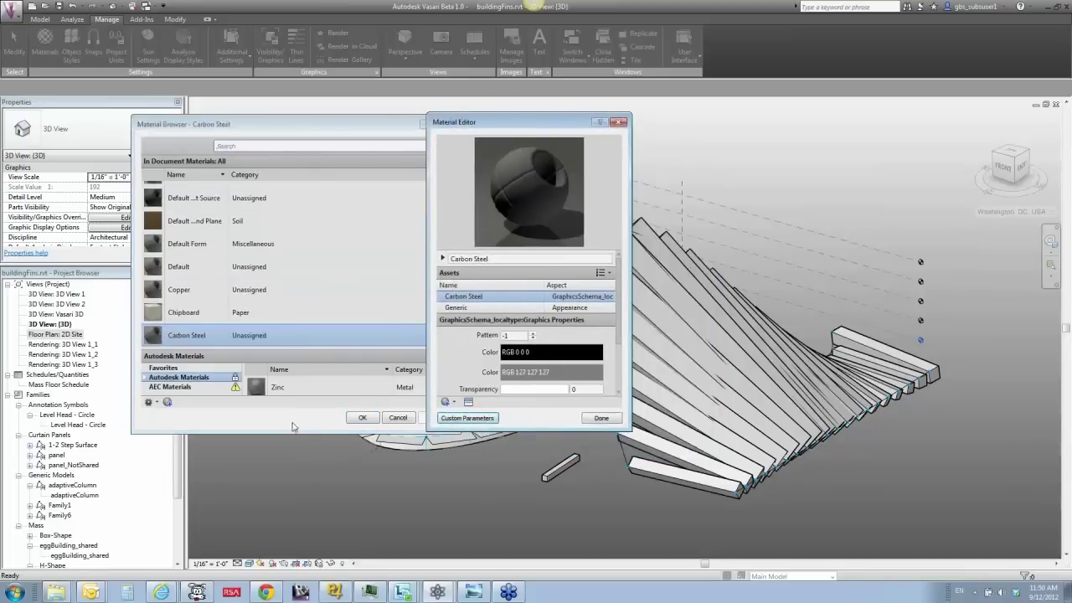
drag(306, 126, 235, 111)
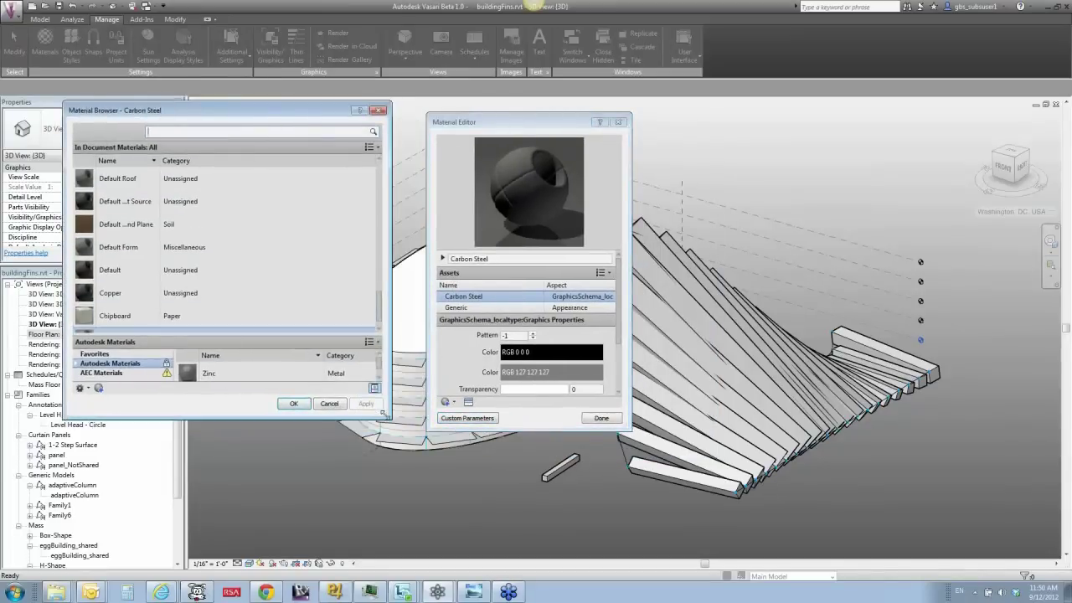
drag(389, 434, 386, 493)
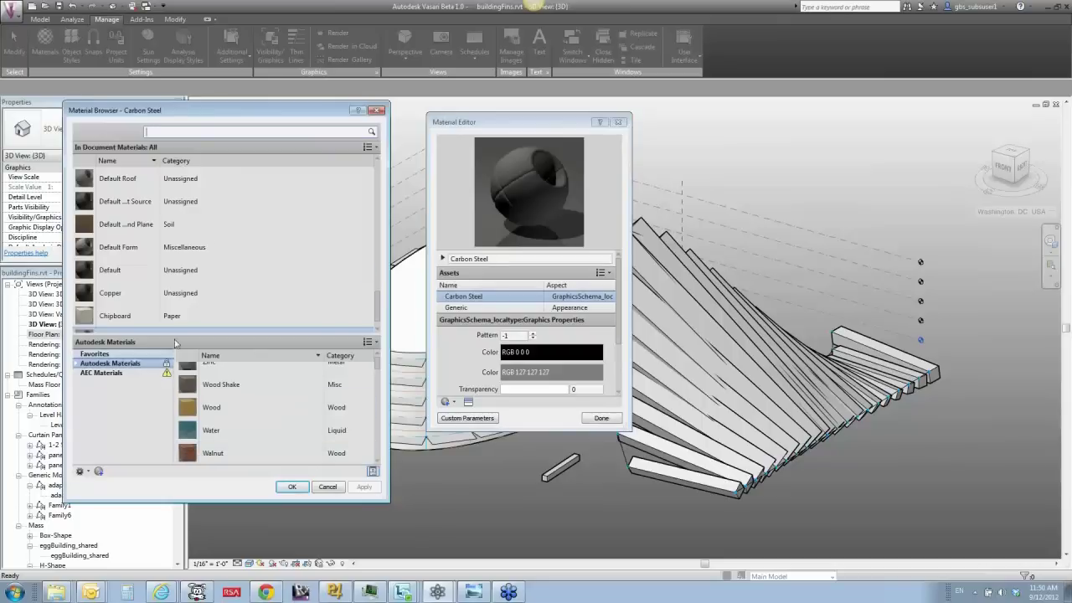
drag(551, 122, 475, 113)
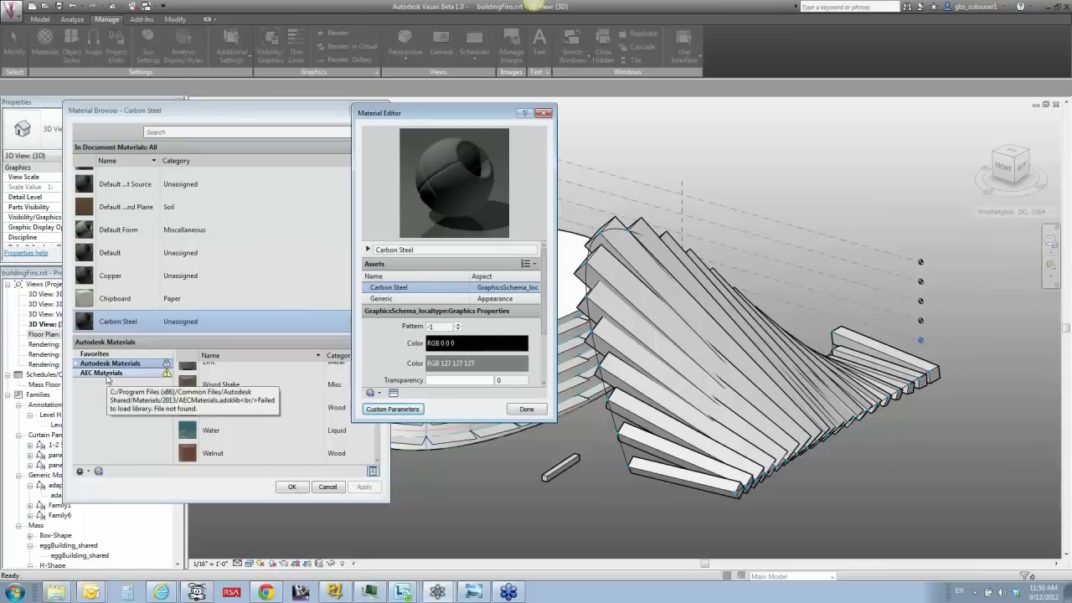
scroll(226, 201, up, 1)
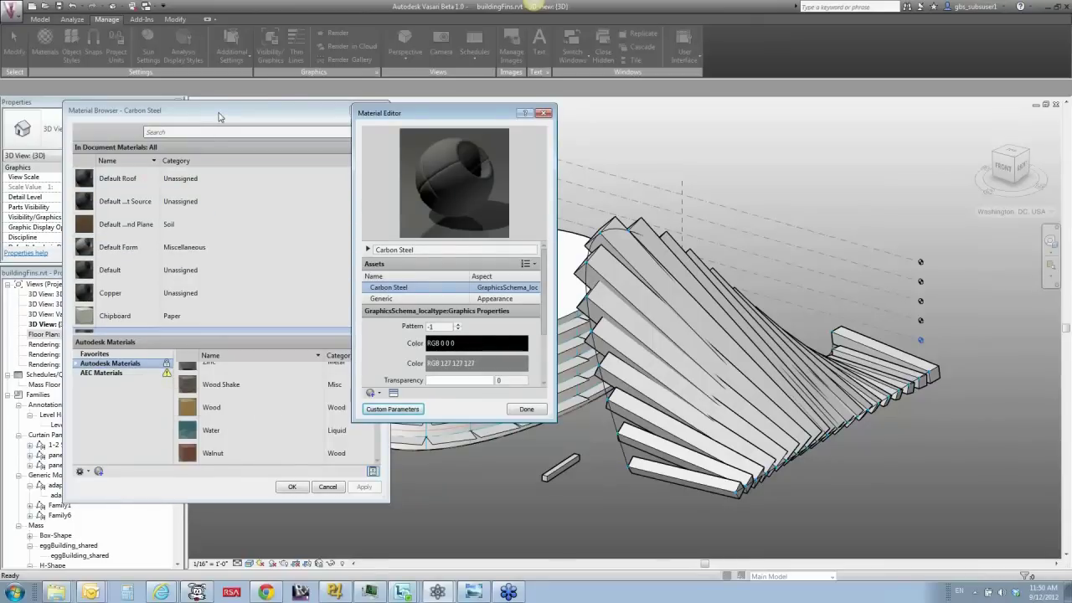
drag(463, 119, 398, 121)
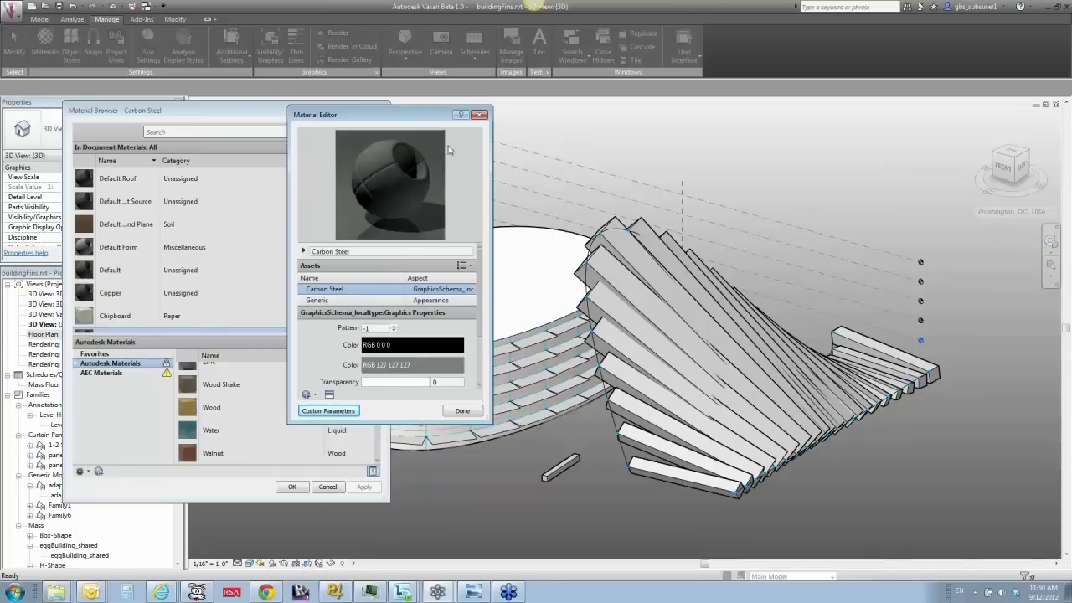
click(481, 116)
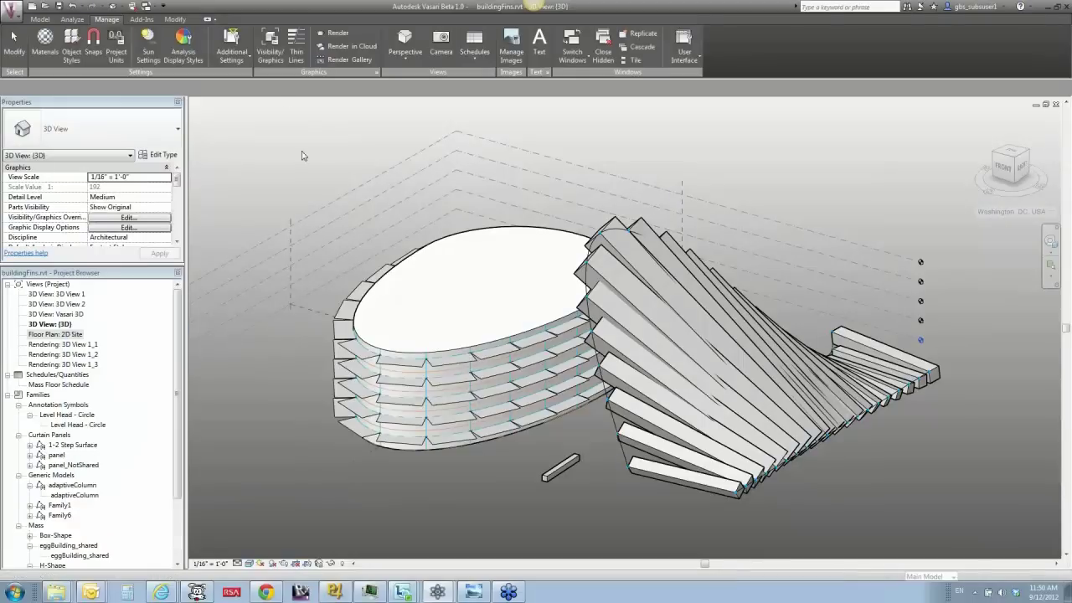
Paint the oval building's roof face with the Mass Exterior Wall material
click(170, 23)
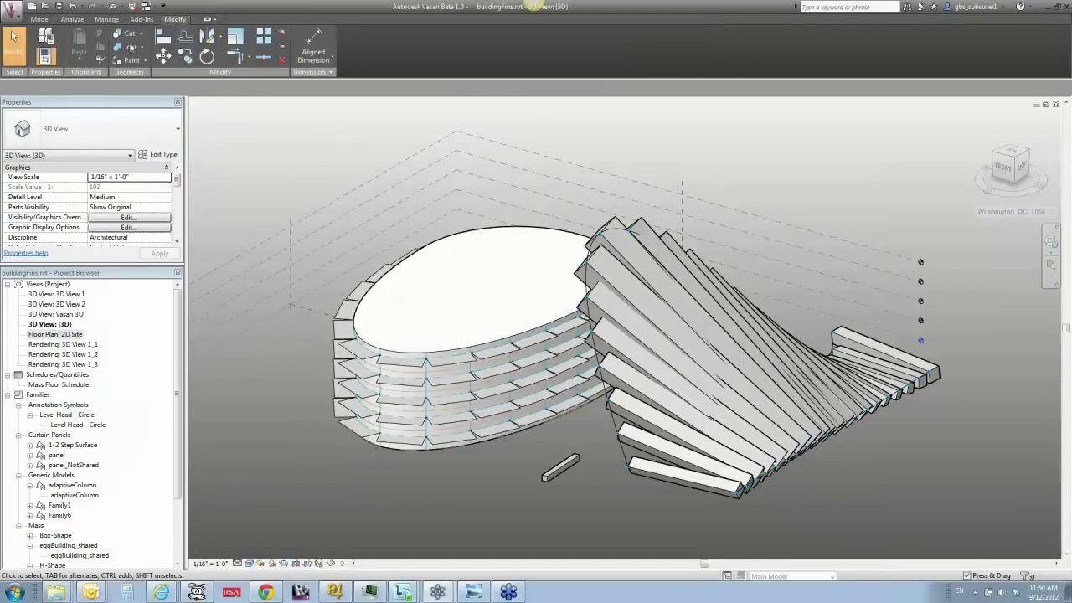
click(133, 61)
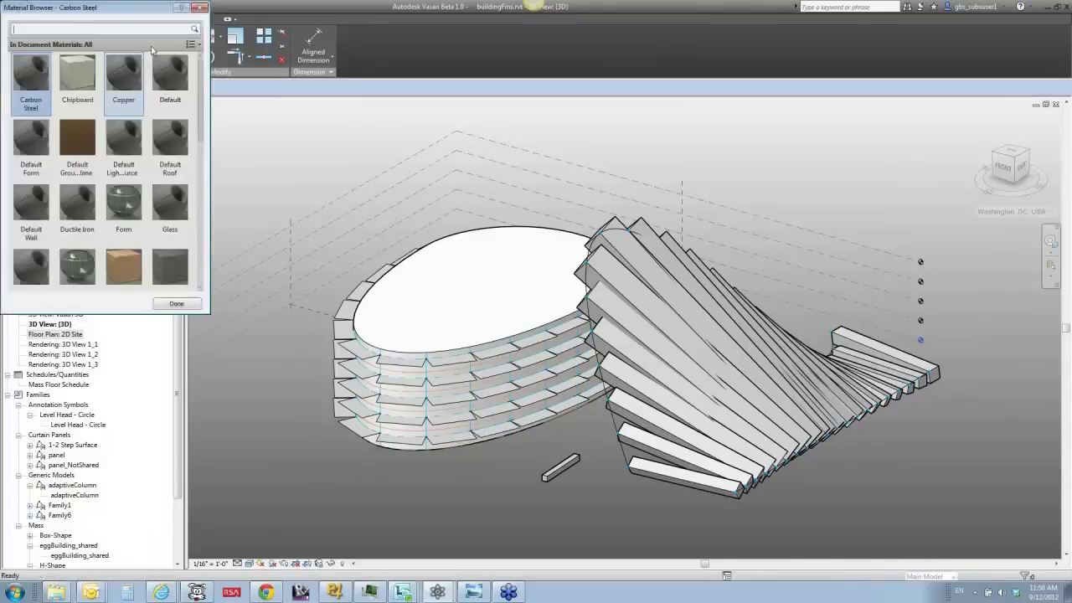
mouse_move(134, 12)
mouse_down()
mouse_move(254, 37)
mouse_move(261, 159)
mouse_up()
scroll(250, 351, down, 1)
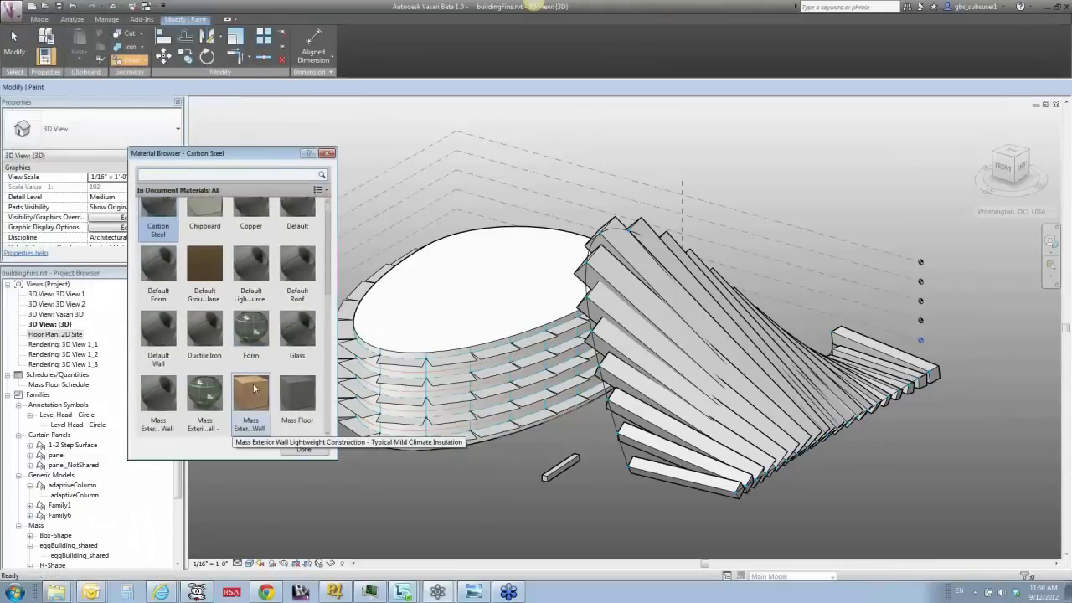
click(250, 394)
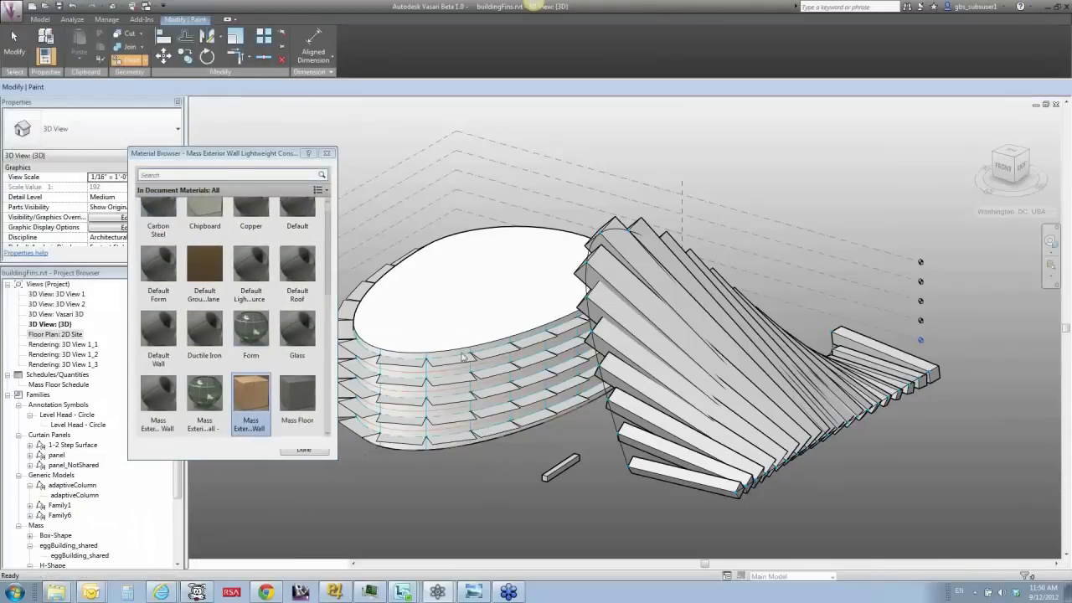
click(486, 302)
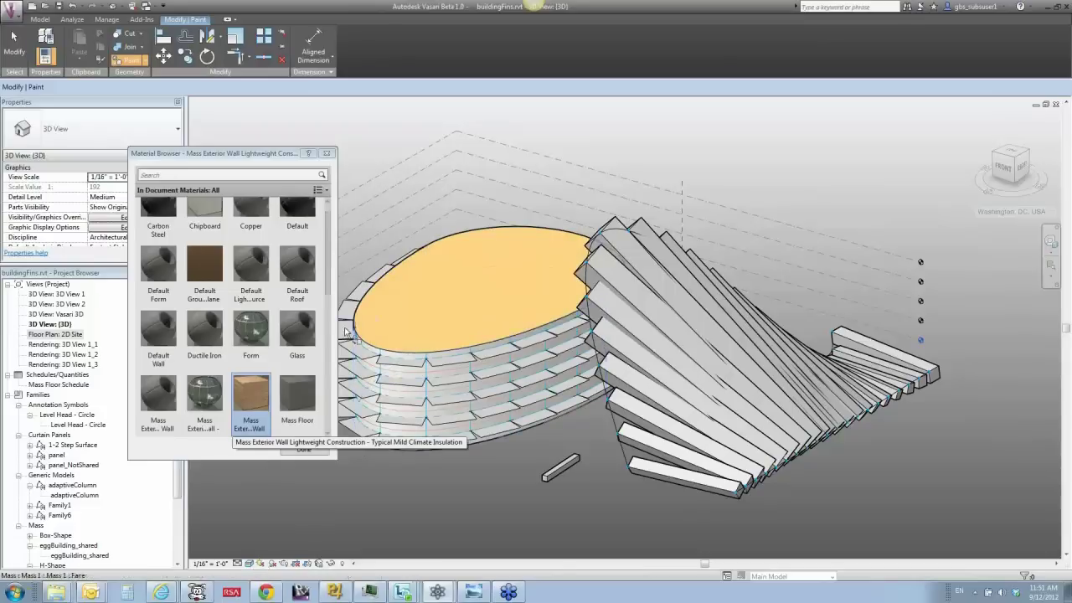
scroll(345, 332, up, 3)
scroll(345, 332, up, 3)
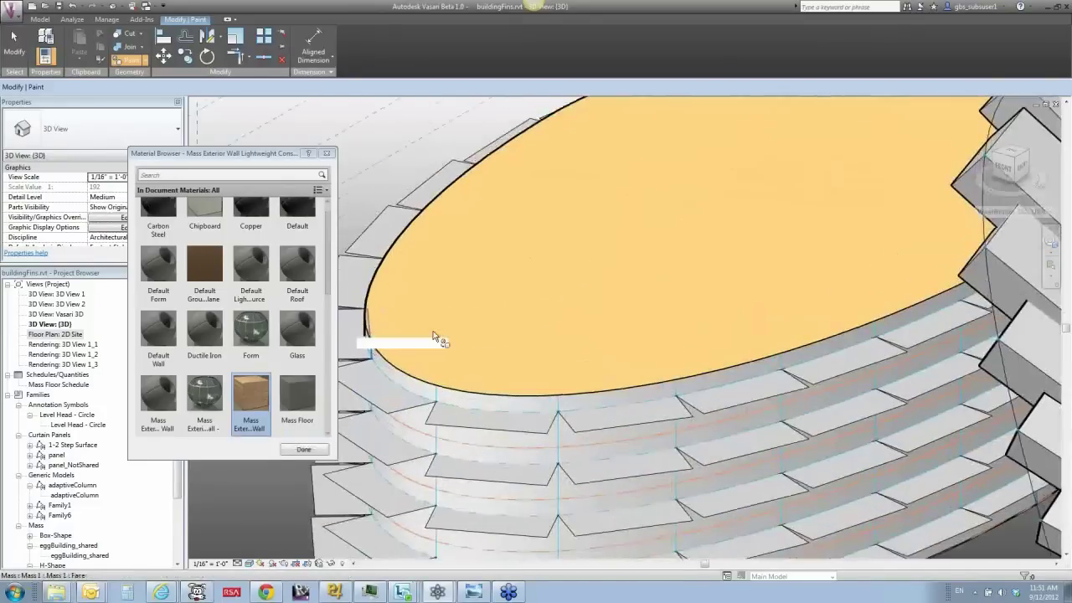
scroll(448, 329, up, 3)
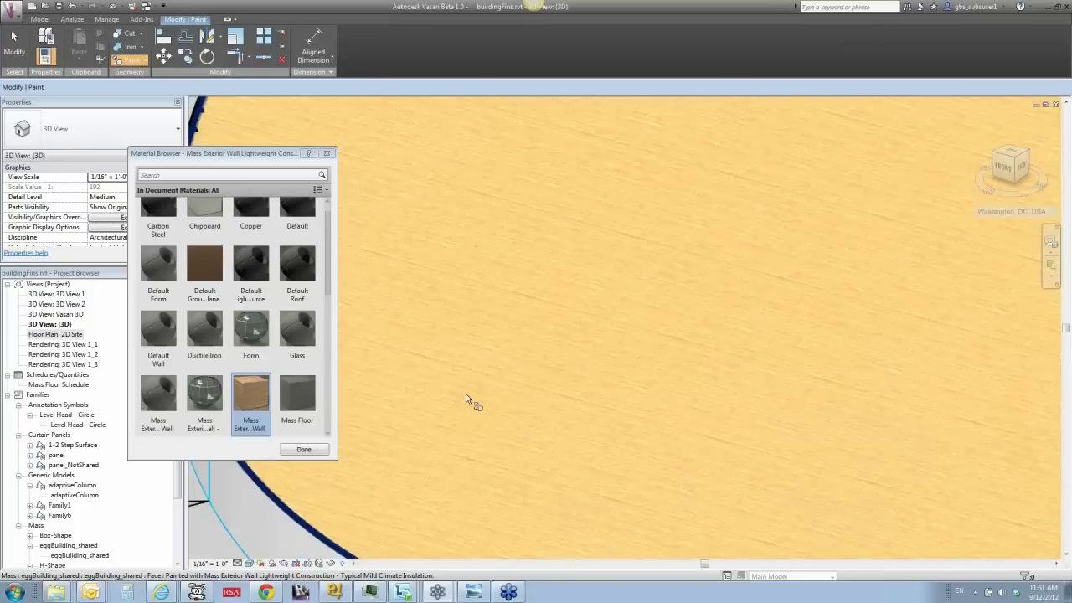
Try Form on the roof, then repaint it Mass Exterior Wall and orbit to a side-on view
click(248, 363)
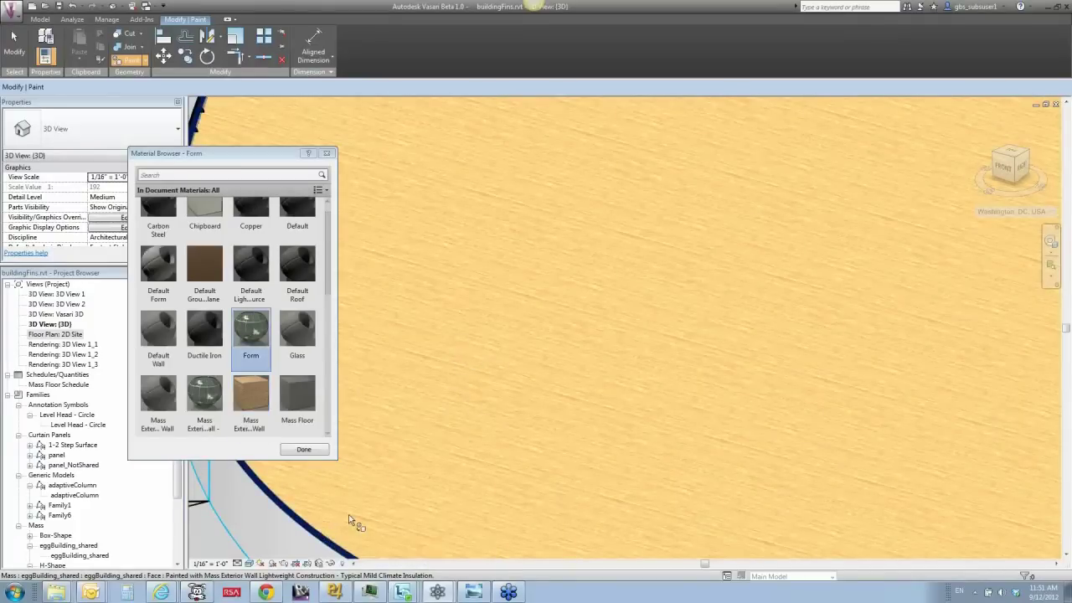
click(371, 512)
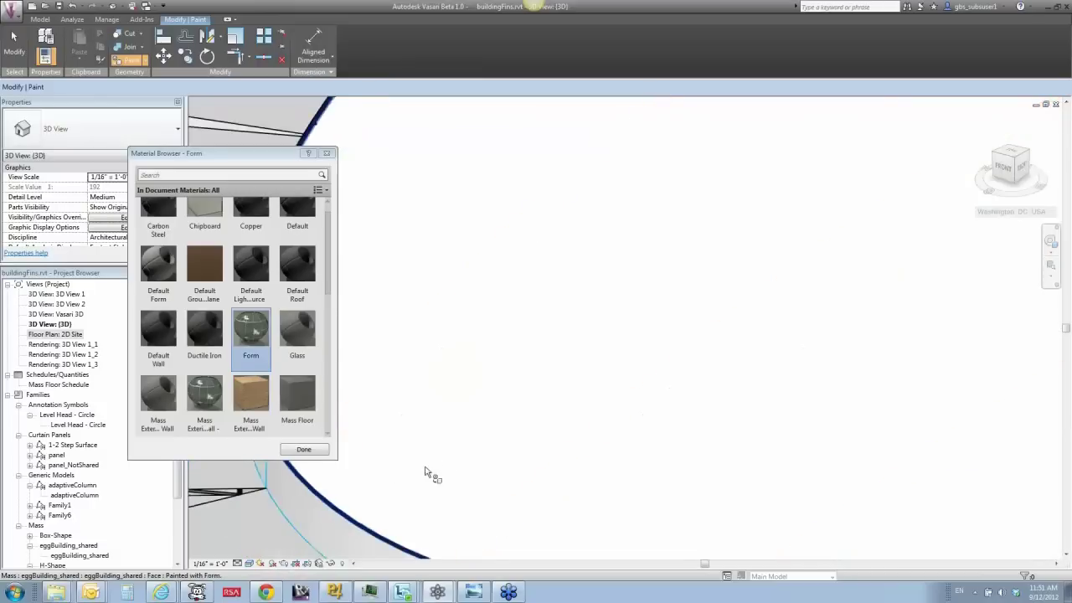
scroll(455, 467, down, 2)
scroll(455, 466, down, 2)
scroll(455, 466, down, 2)
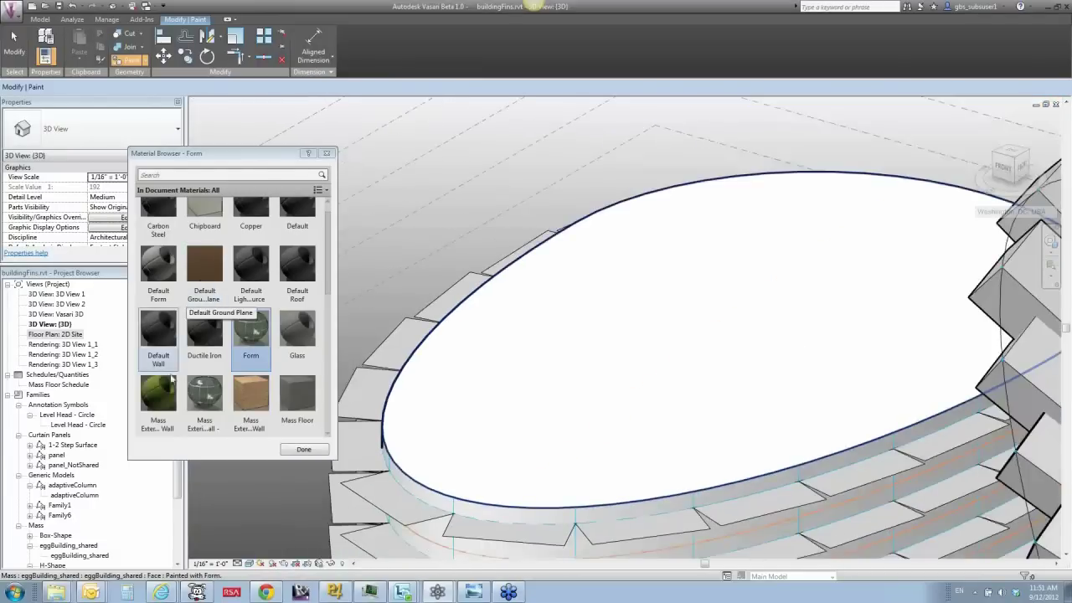
click(168, 401)
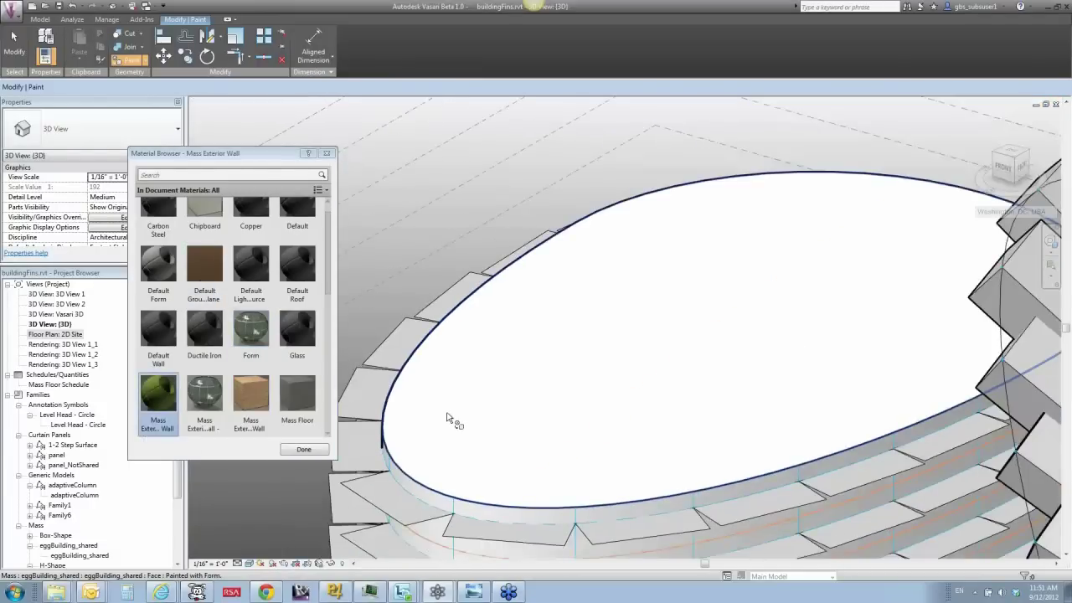
click(448, 418)
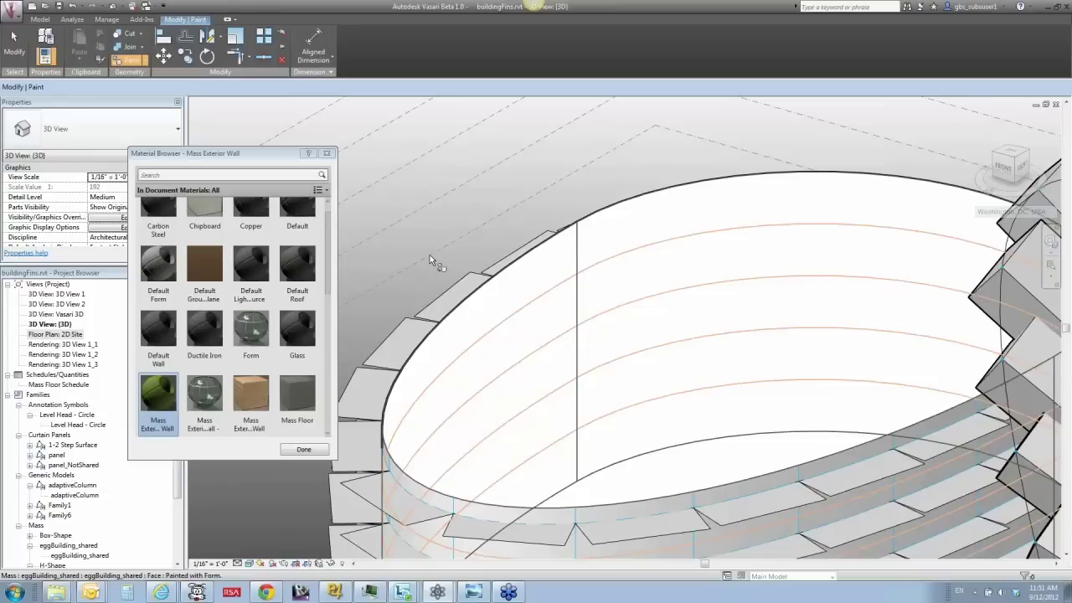
mouse_move(511, 504)
shift+middle_down()
mouse_move(598, 482)
mouse_move(897, 356)
mouse_move(715, 349)
shift+middle_up()
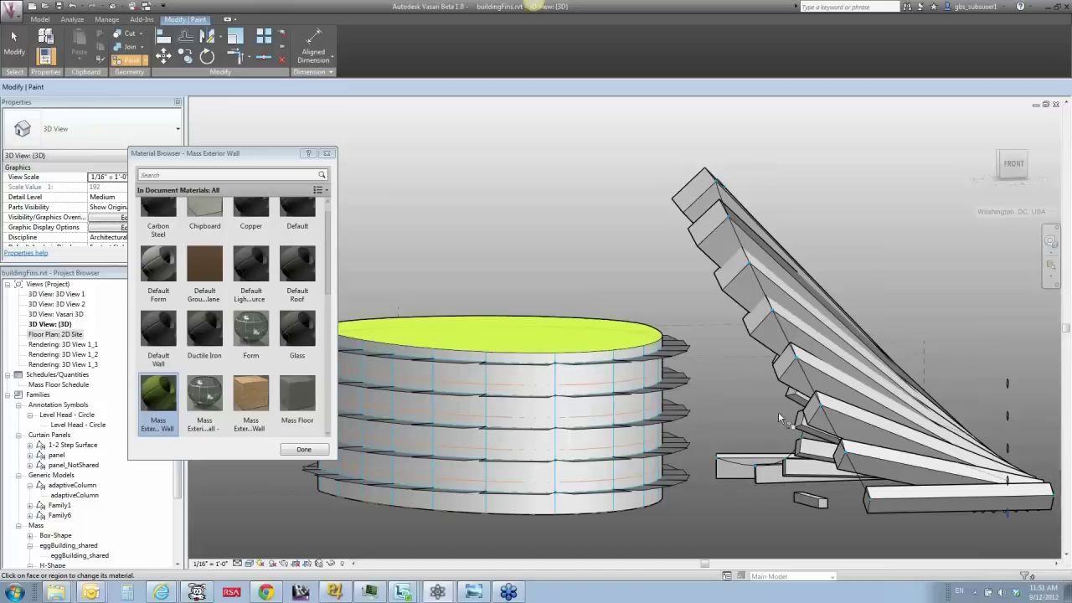
scroll(207, 191, up, 1)
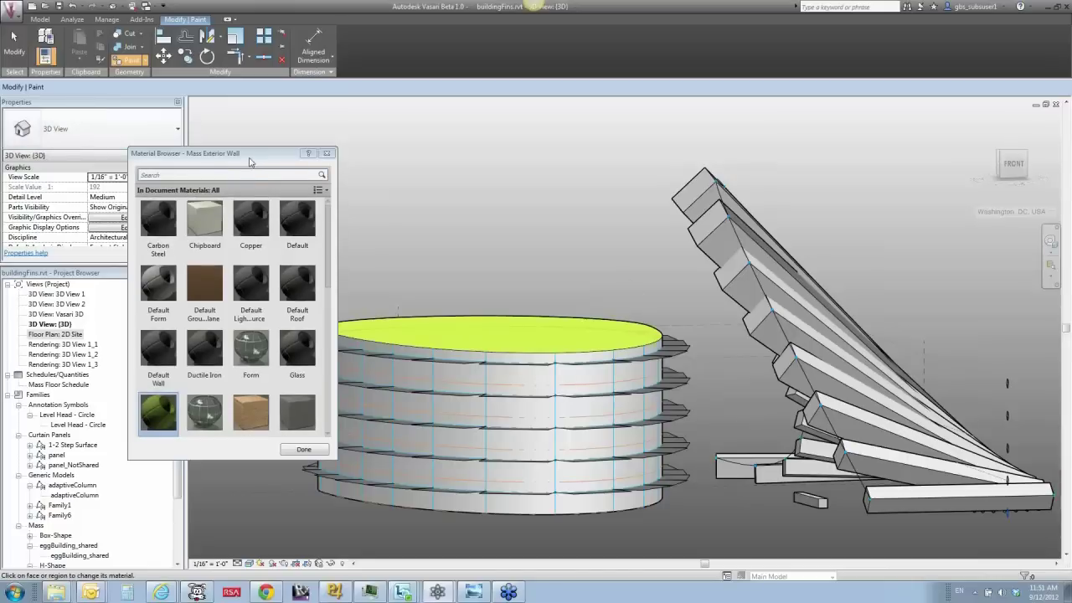
Exit painting, open 3D View 2 from the Project Browser, and bring up its Rendering settings
click(326, 153)
key(Escape)
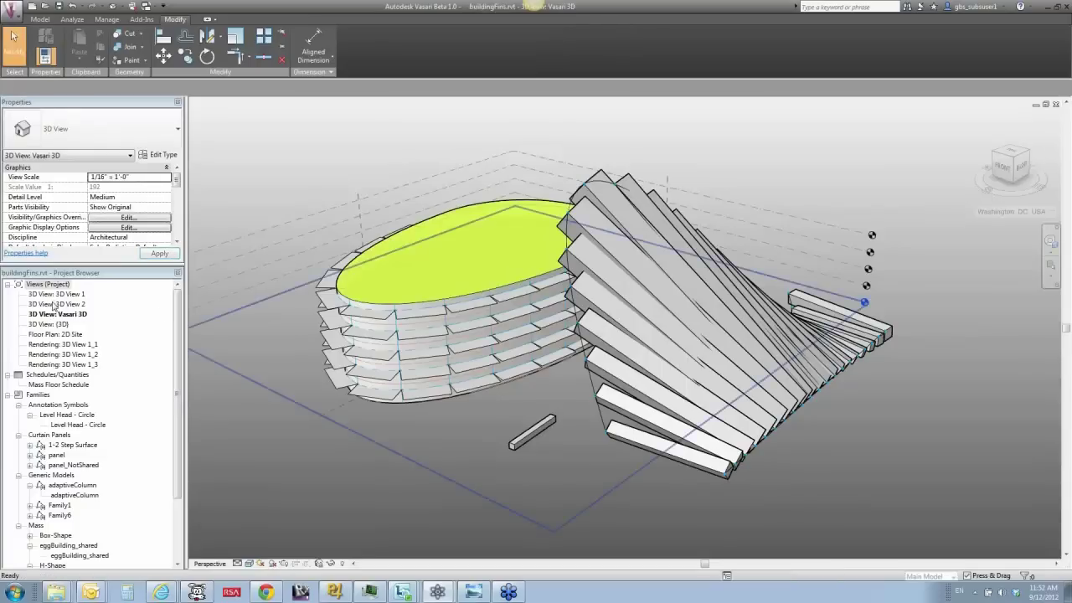
click(54, 304)
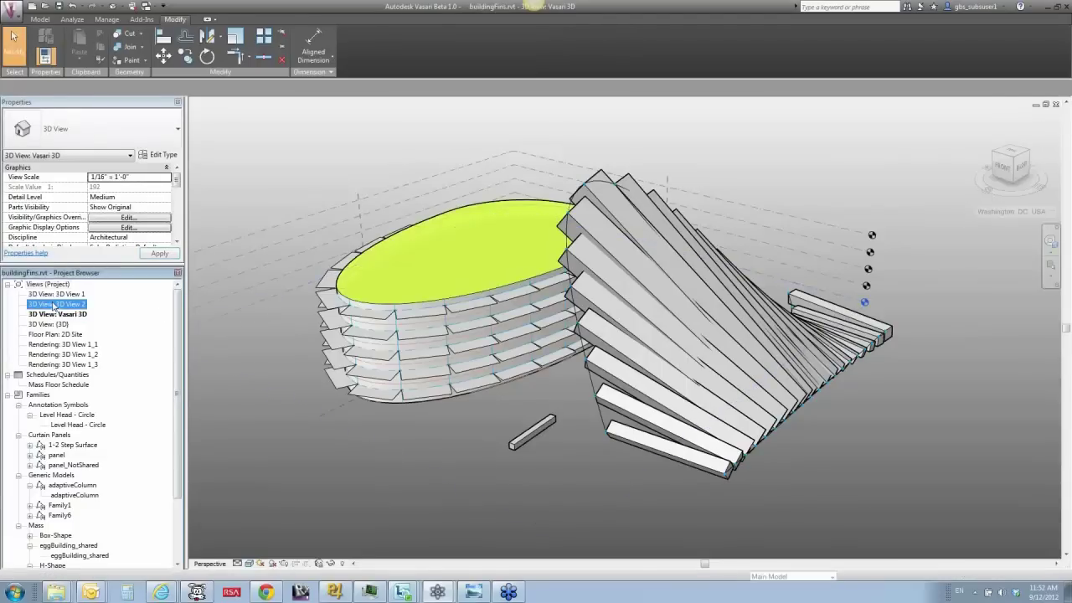
double_click(54, 305)
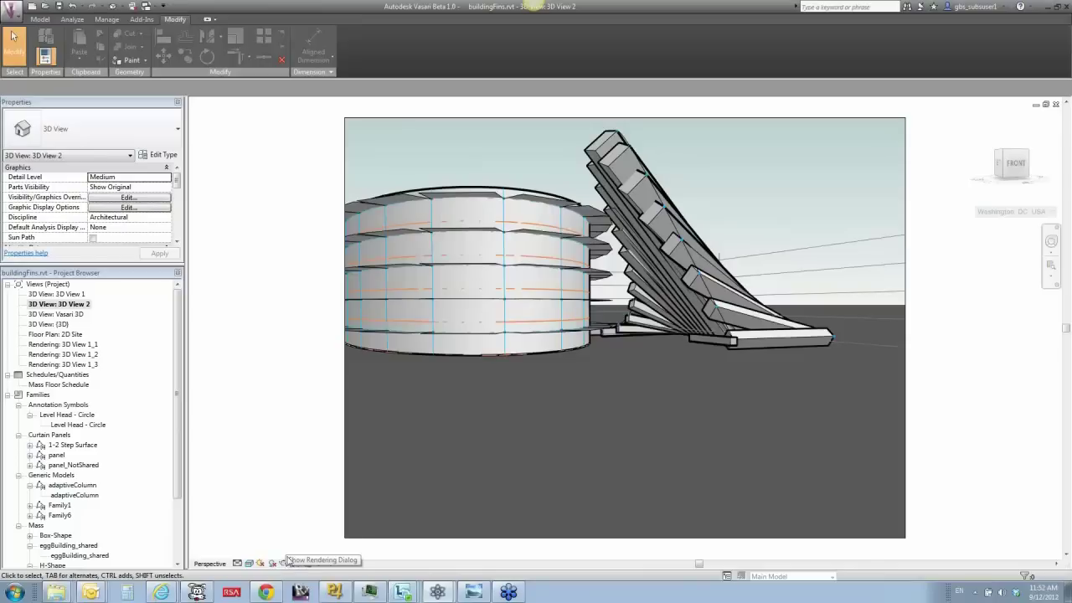
click(106, 19)
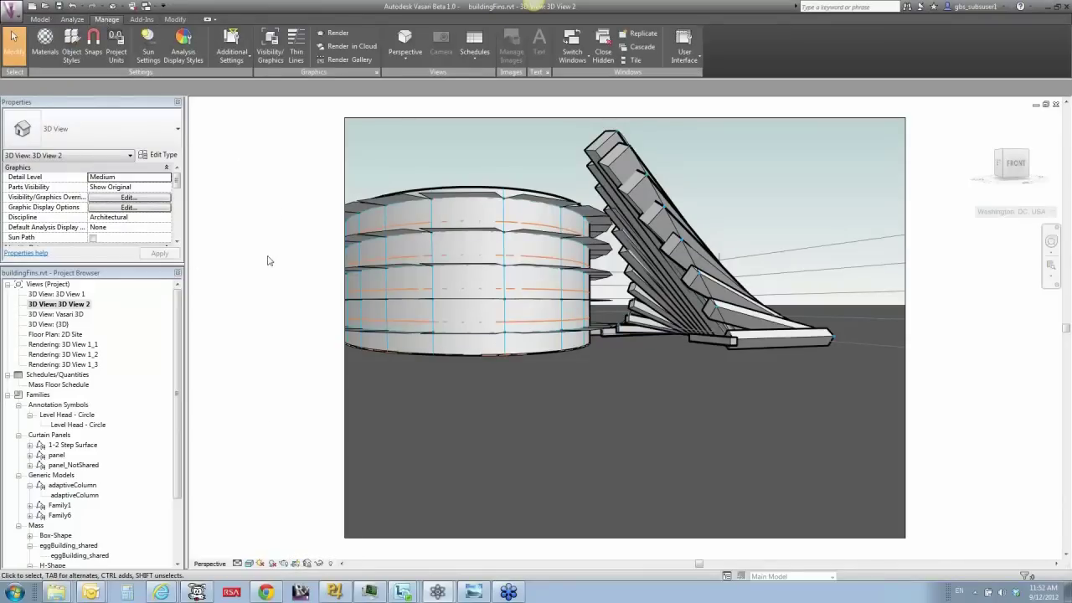
key(r)
key(r)
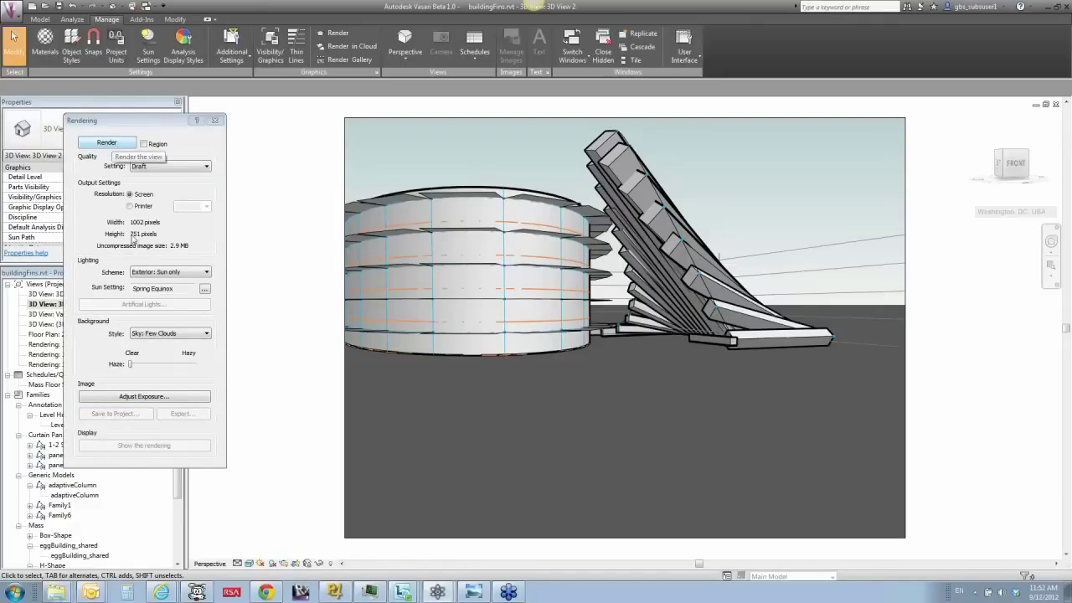
click(107, 148)
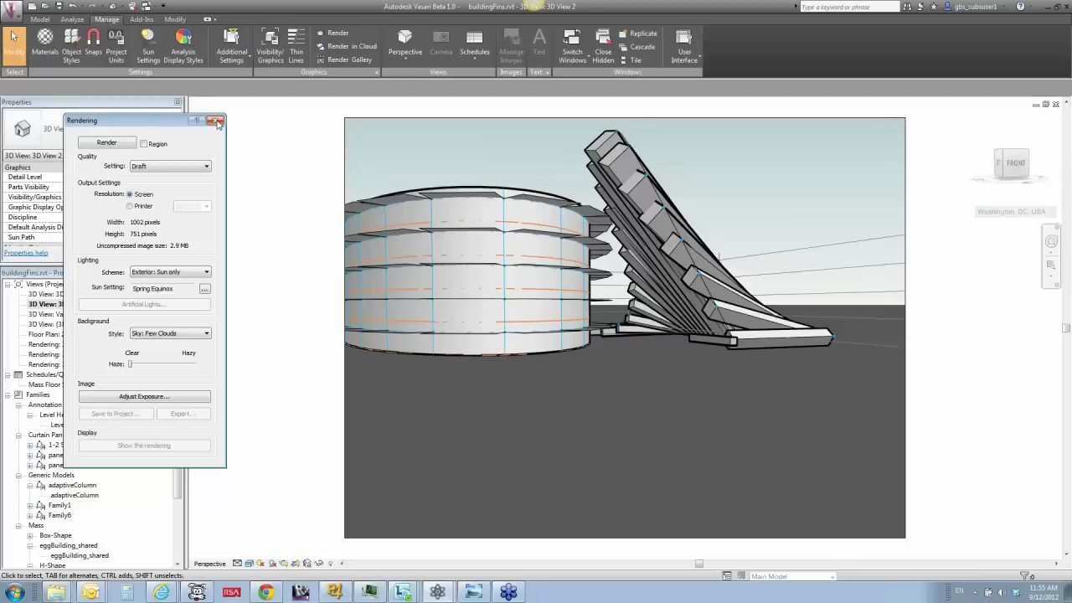
Inspect Default Roof's properties in the Material Editor, then close the editor and Material Browser
click(47, 53)
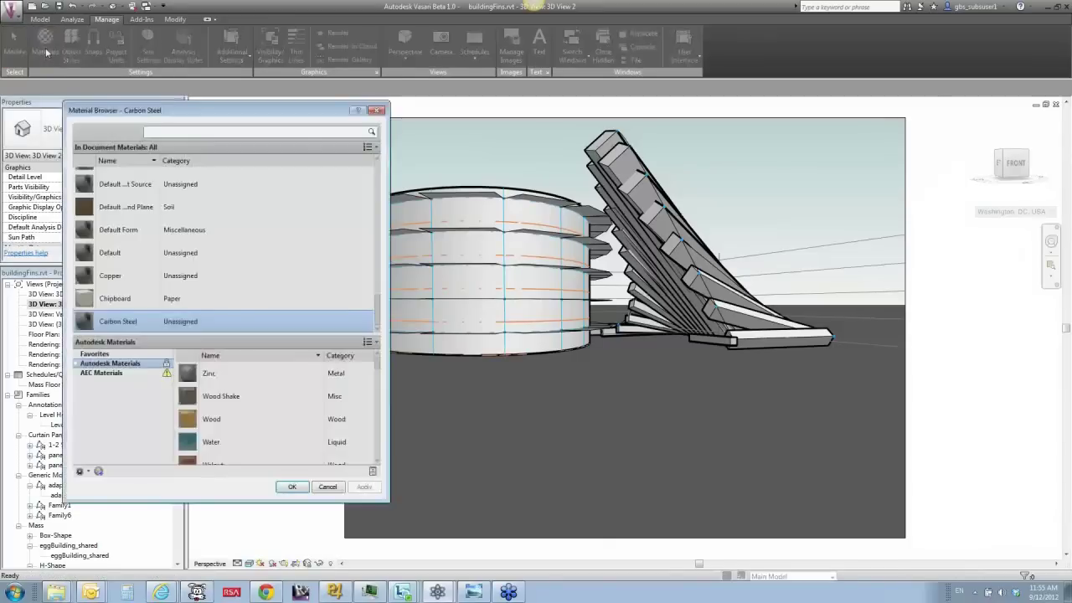
scroll(117, 204, up, 1)
click(122, 180)
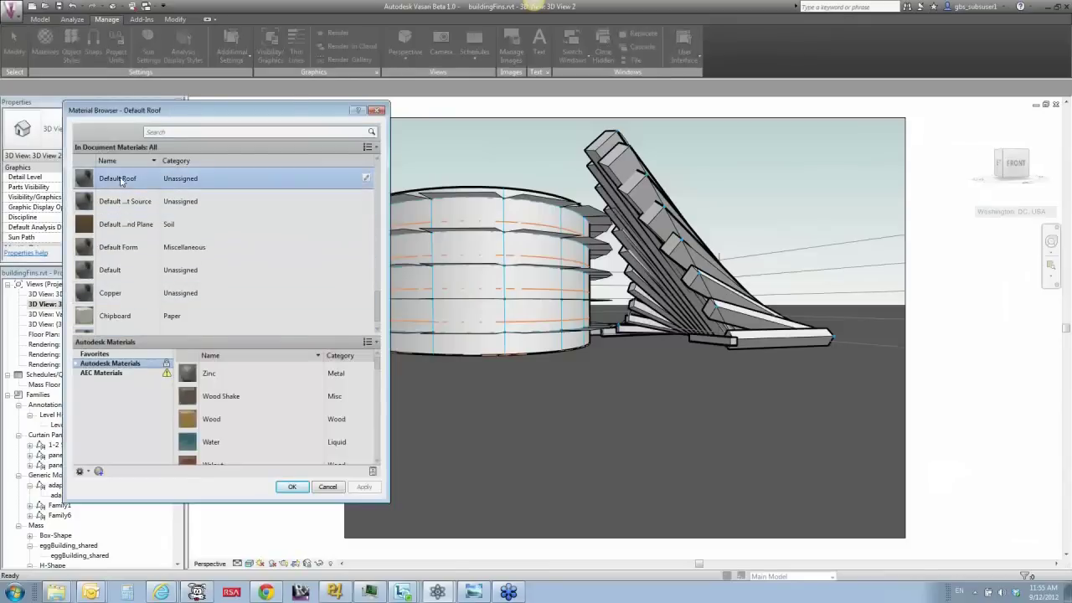
double_click(122, 180)
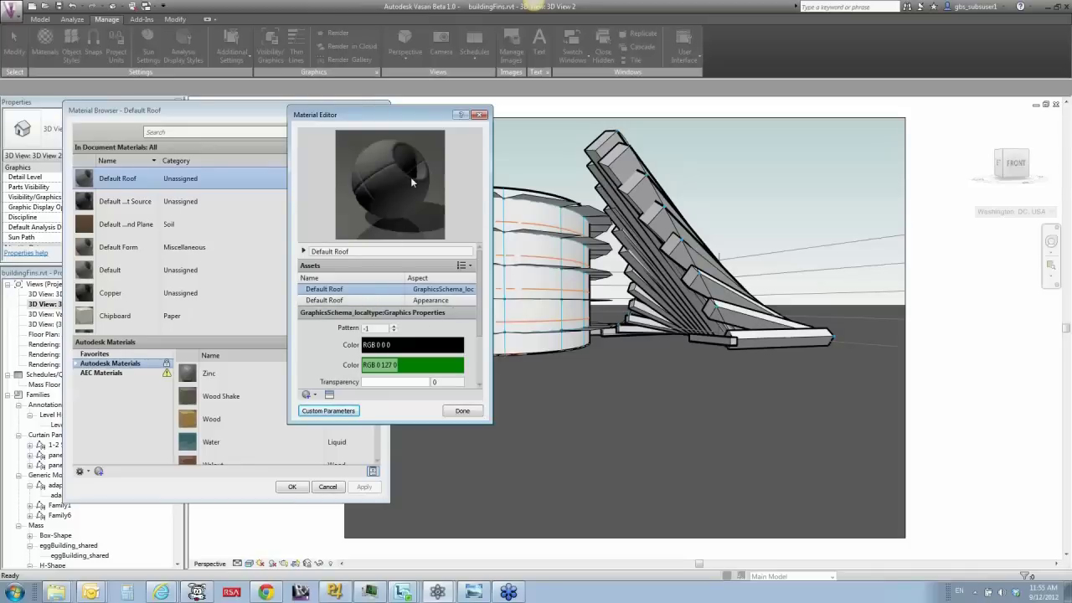
click(479, 116)
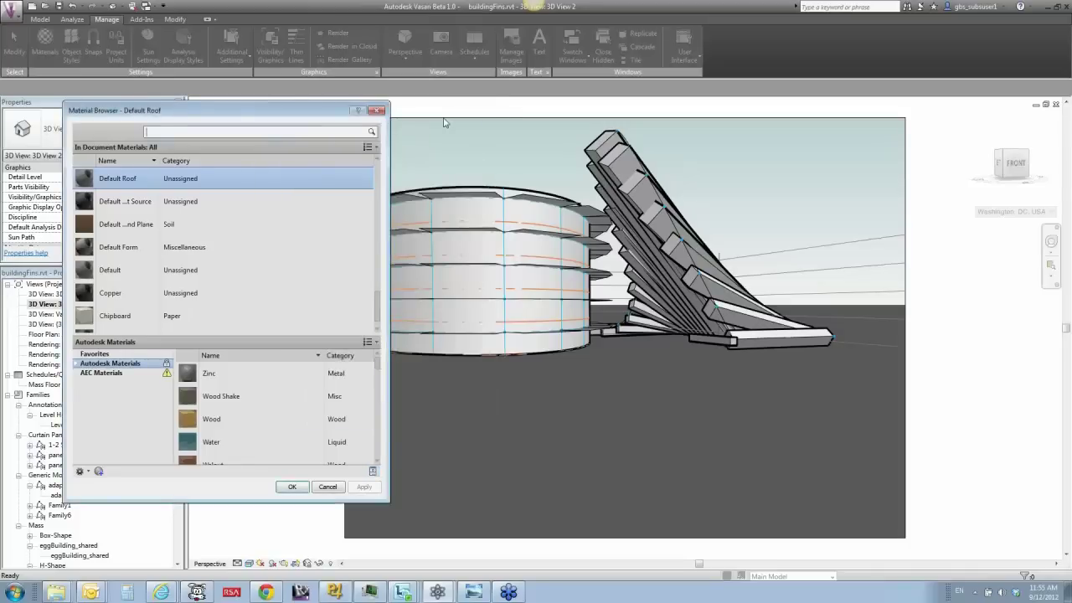
click(379, 111)
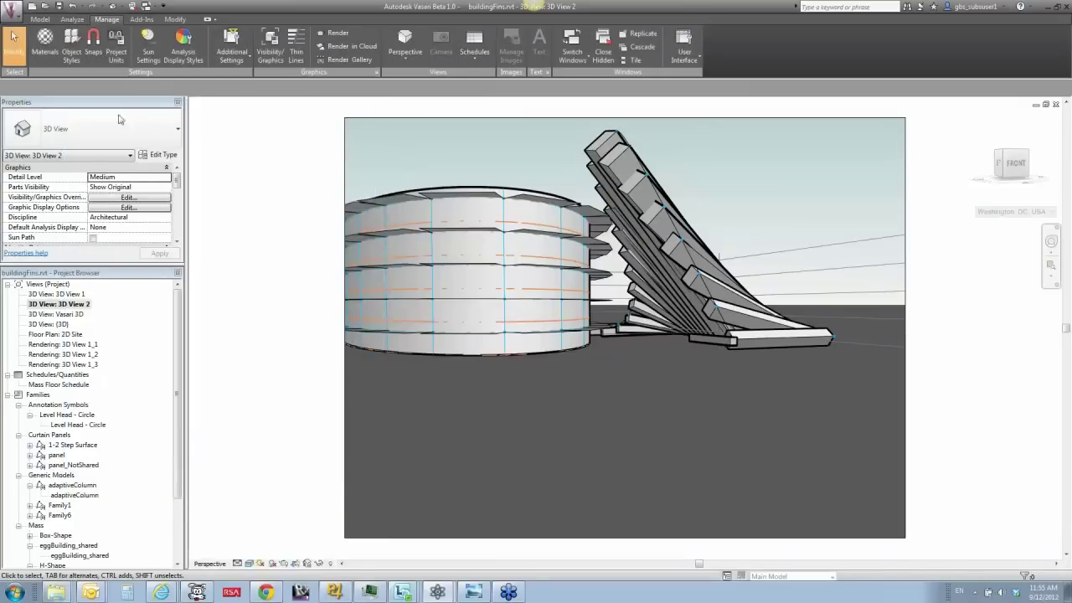
Orbit 3D View 2 to a higher angle looking across the oval roof toward the fins
click(12, 12)
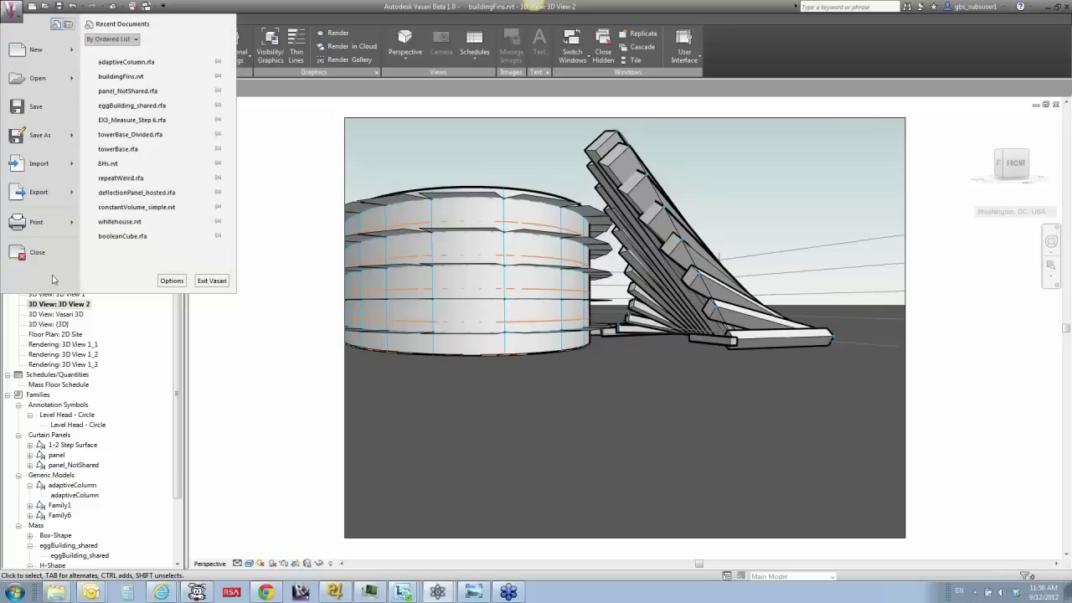
click(262, 231)
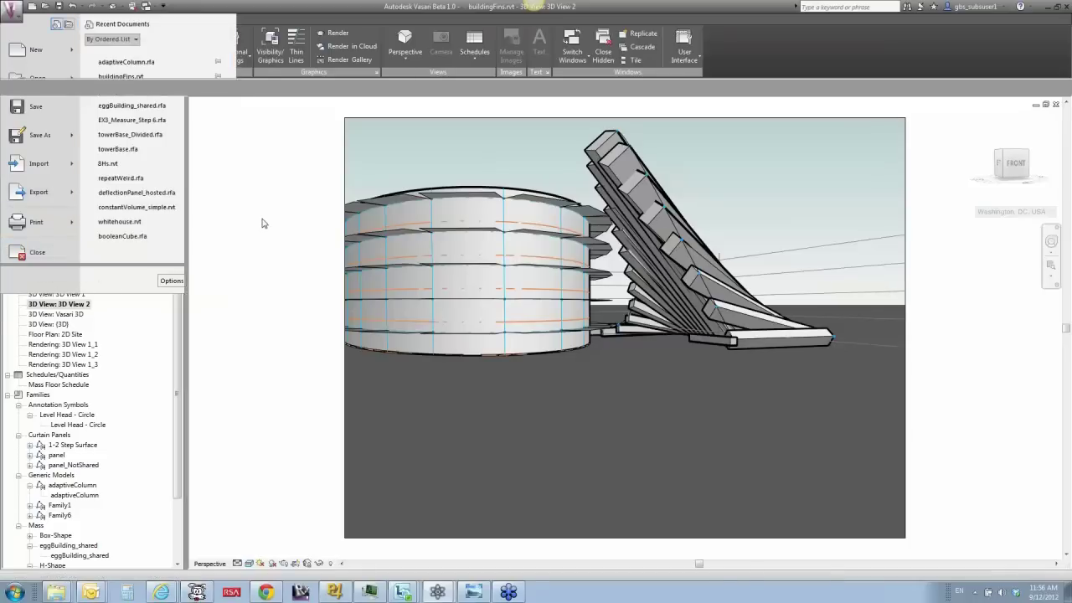
click(332, 232)
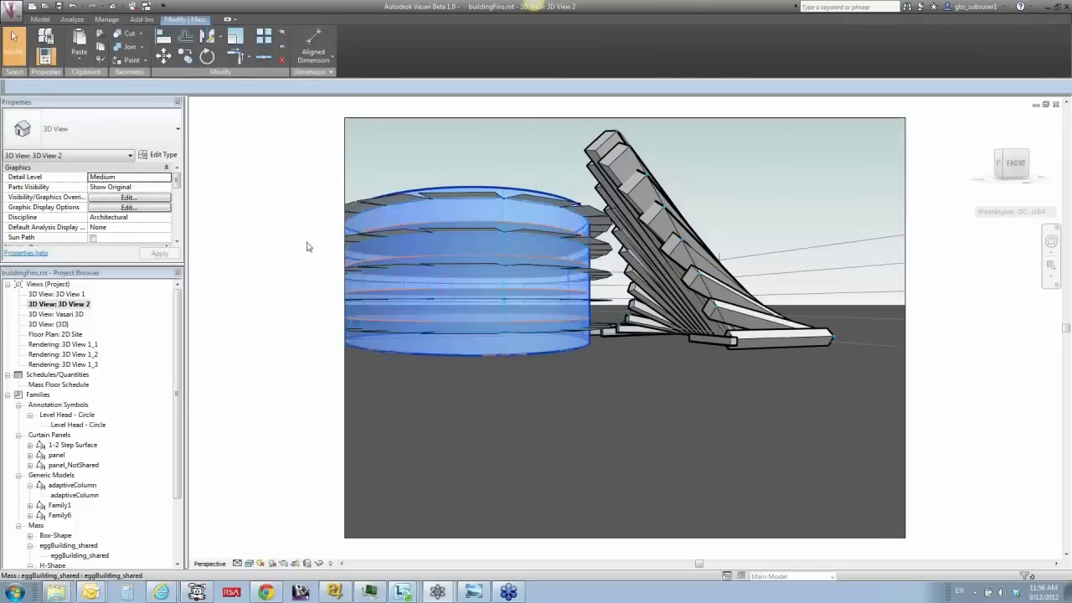
mouse_move(313, 249)
shift+middle_down()
mouse_move(326, 285)
mouse_move(257, 269)
mouse_move(248, 255)
shift+middle_up()
click(248, 255)
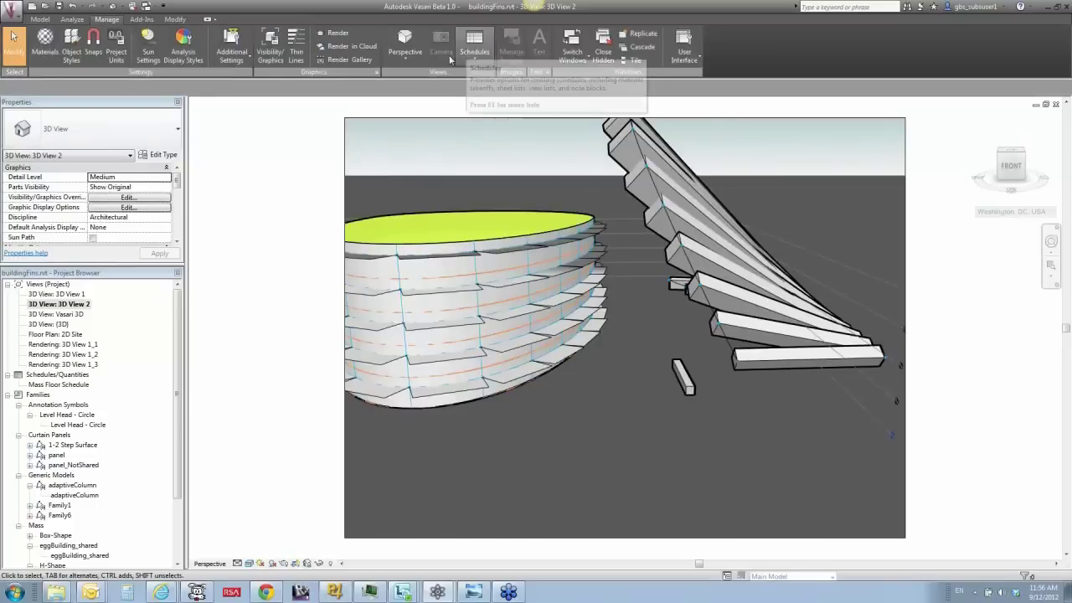